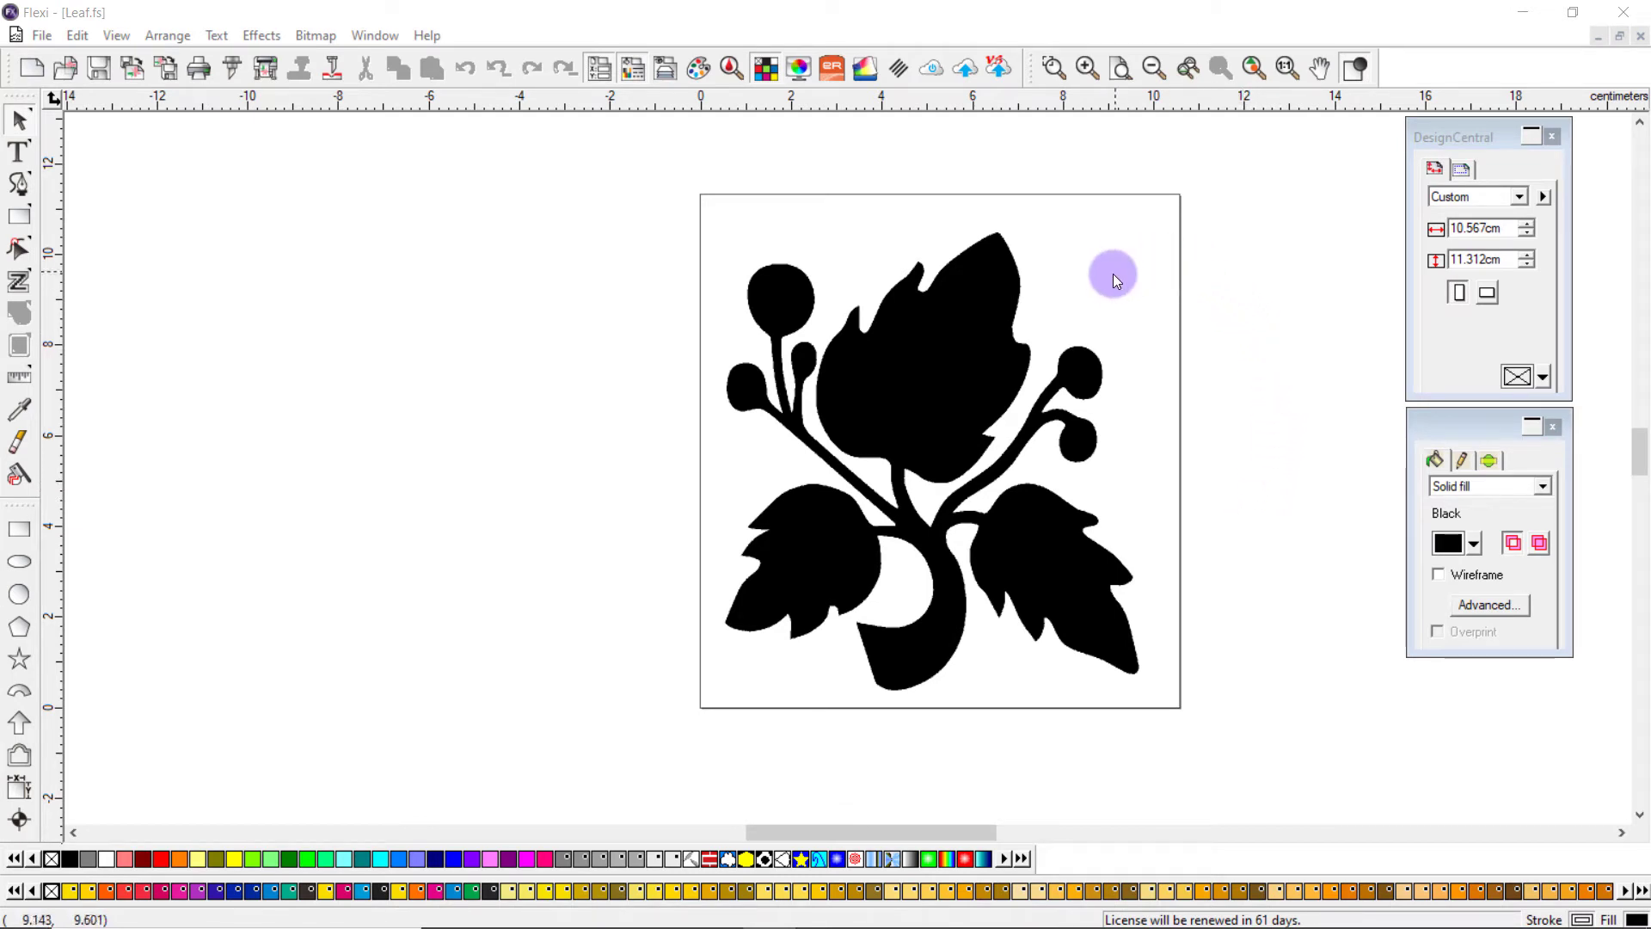
Try sending the leaf bitmap to Cut/Plot, dismiss the no-cuttable-object warning and cancel.
click(1105, 297)
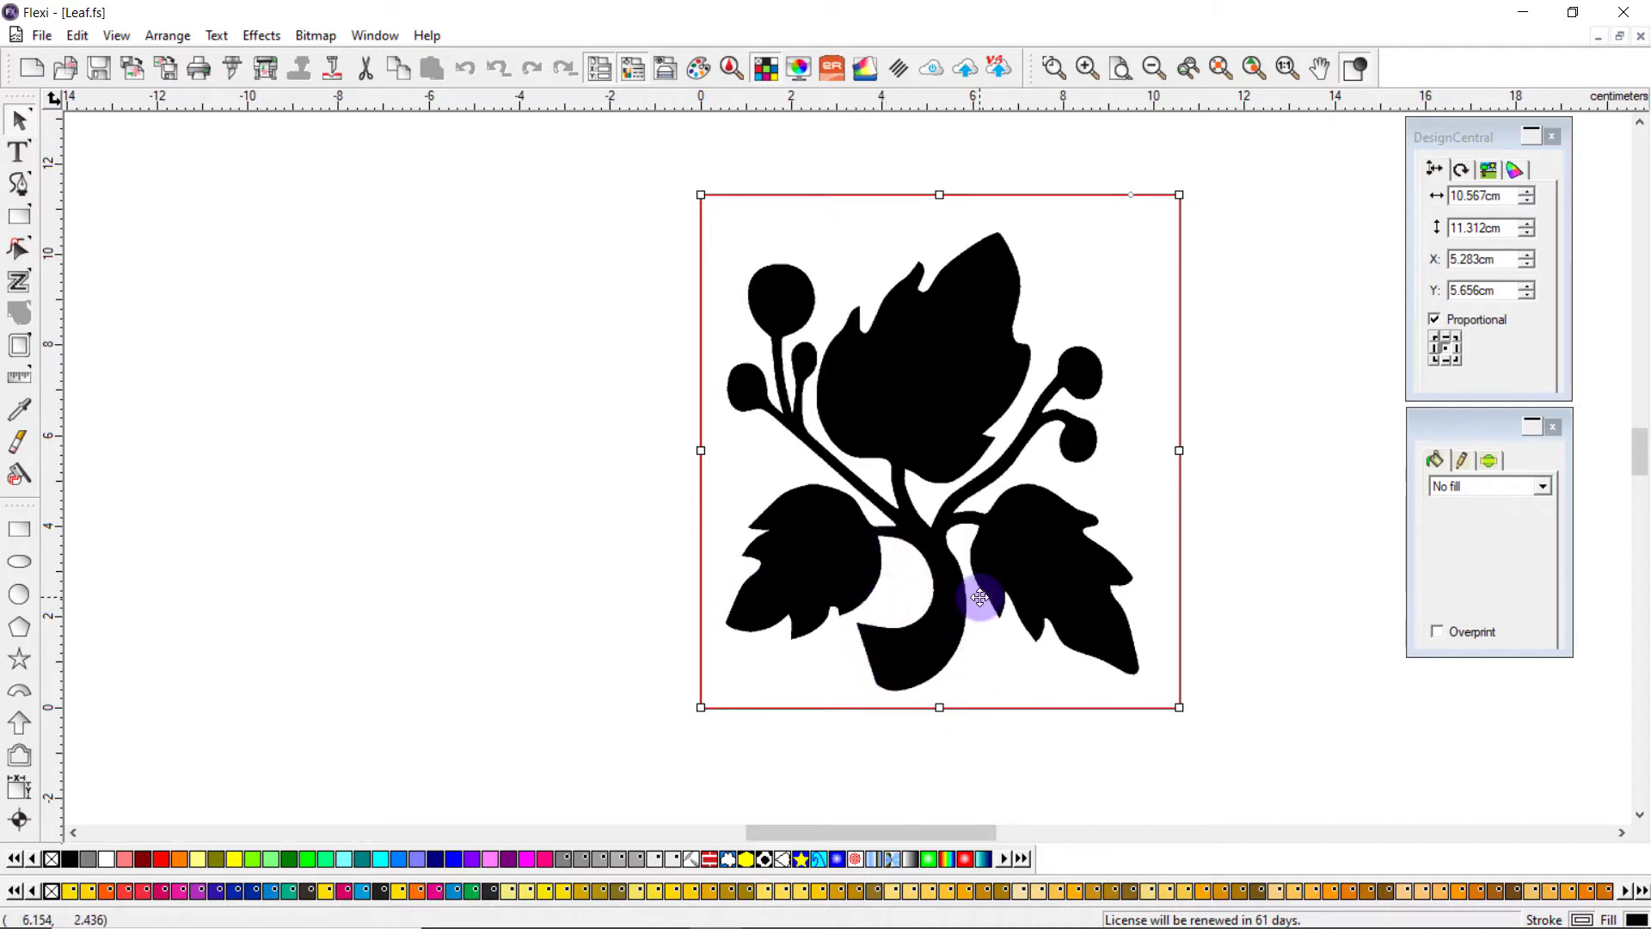
click(1222, 592)
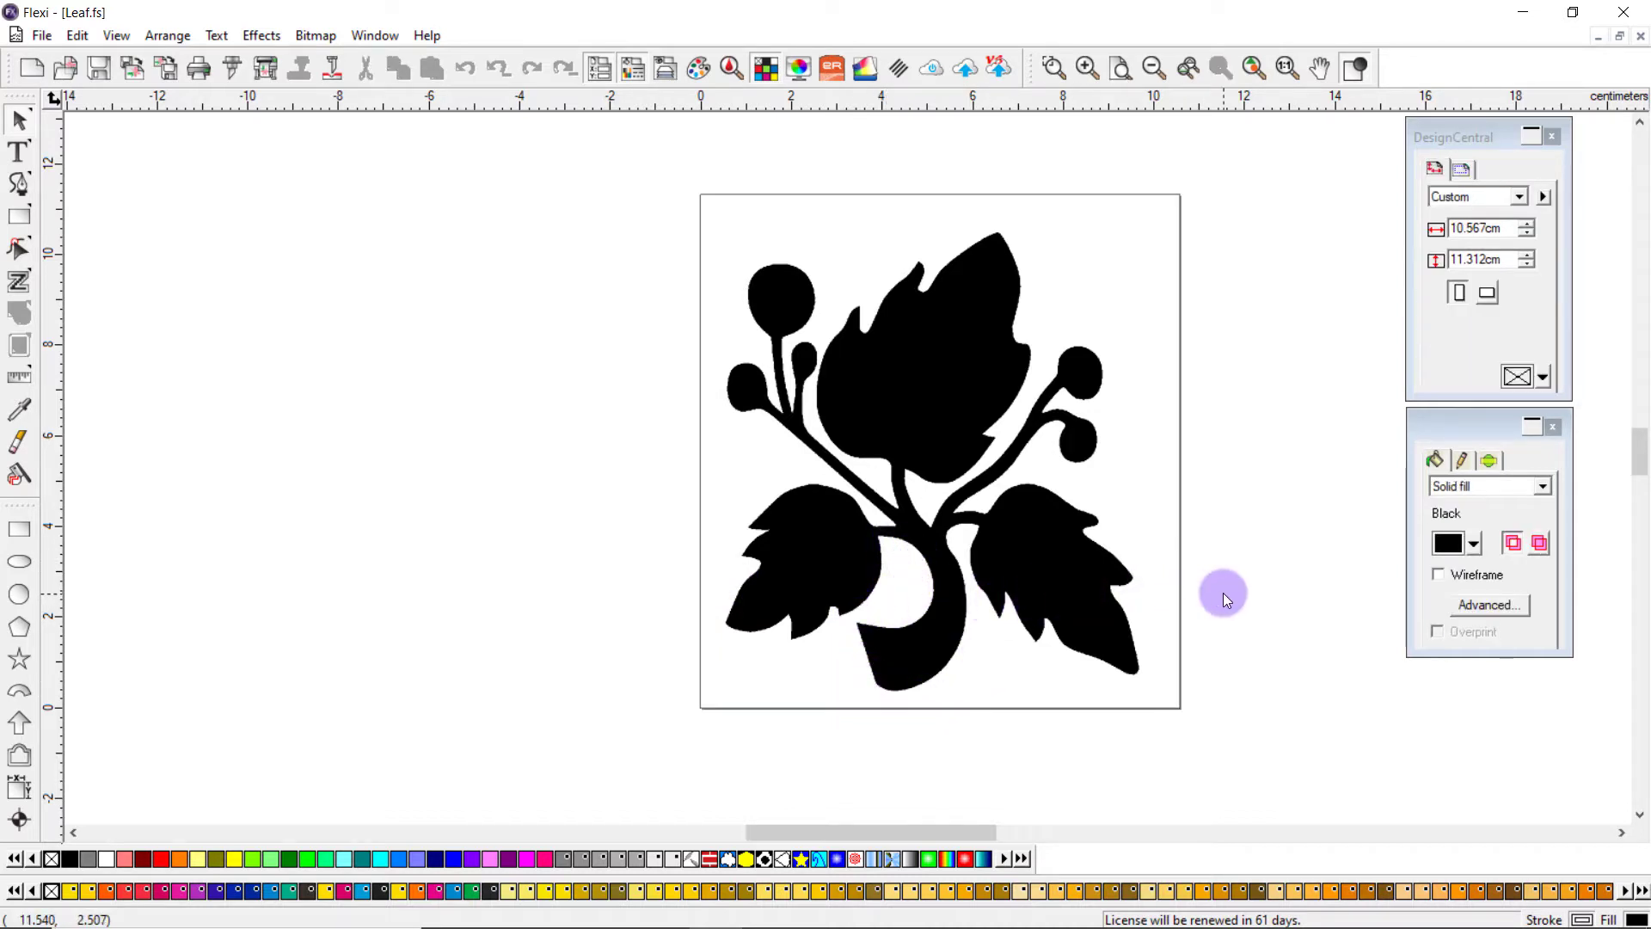
click(1073, 538)
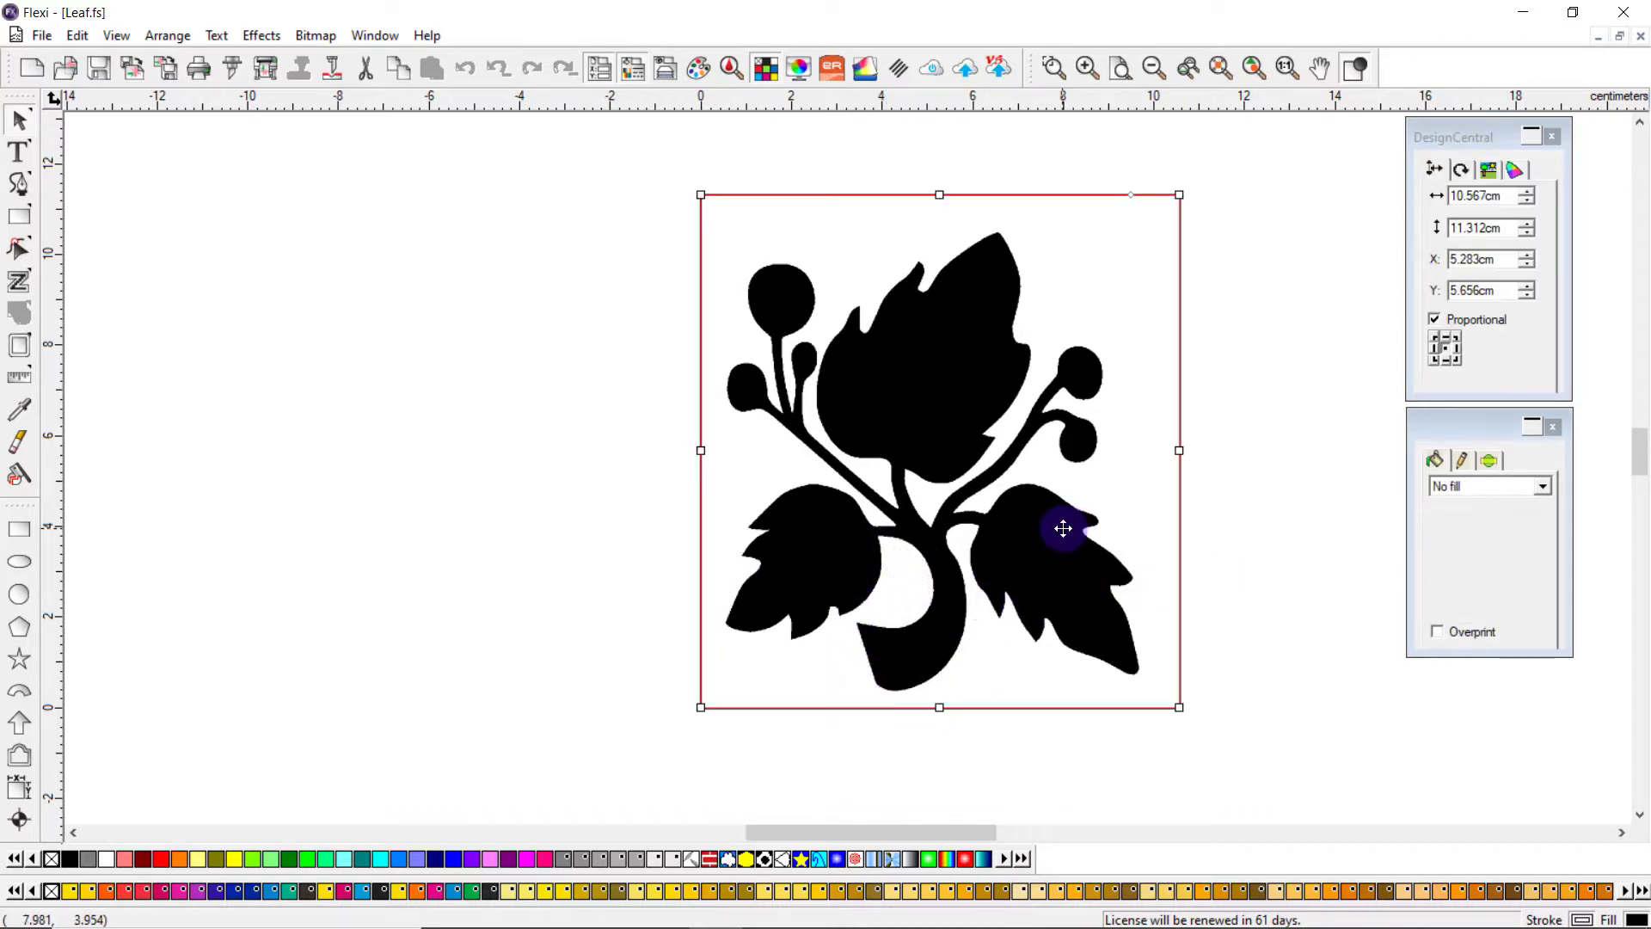
click(230, 77)
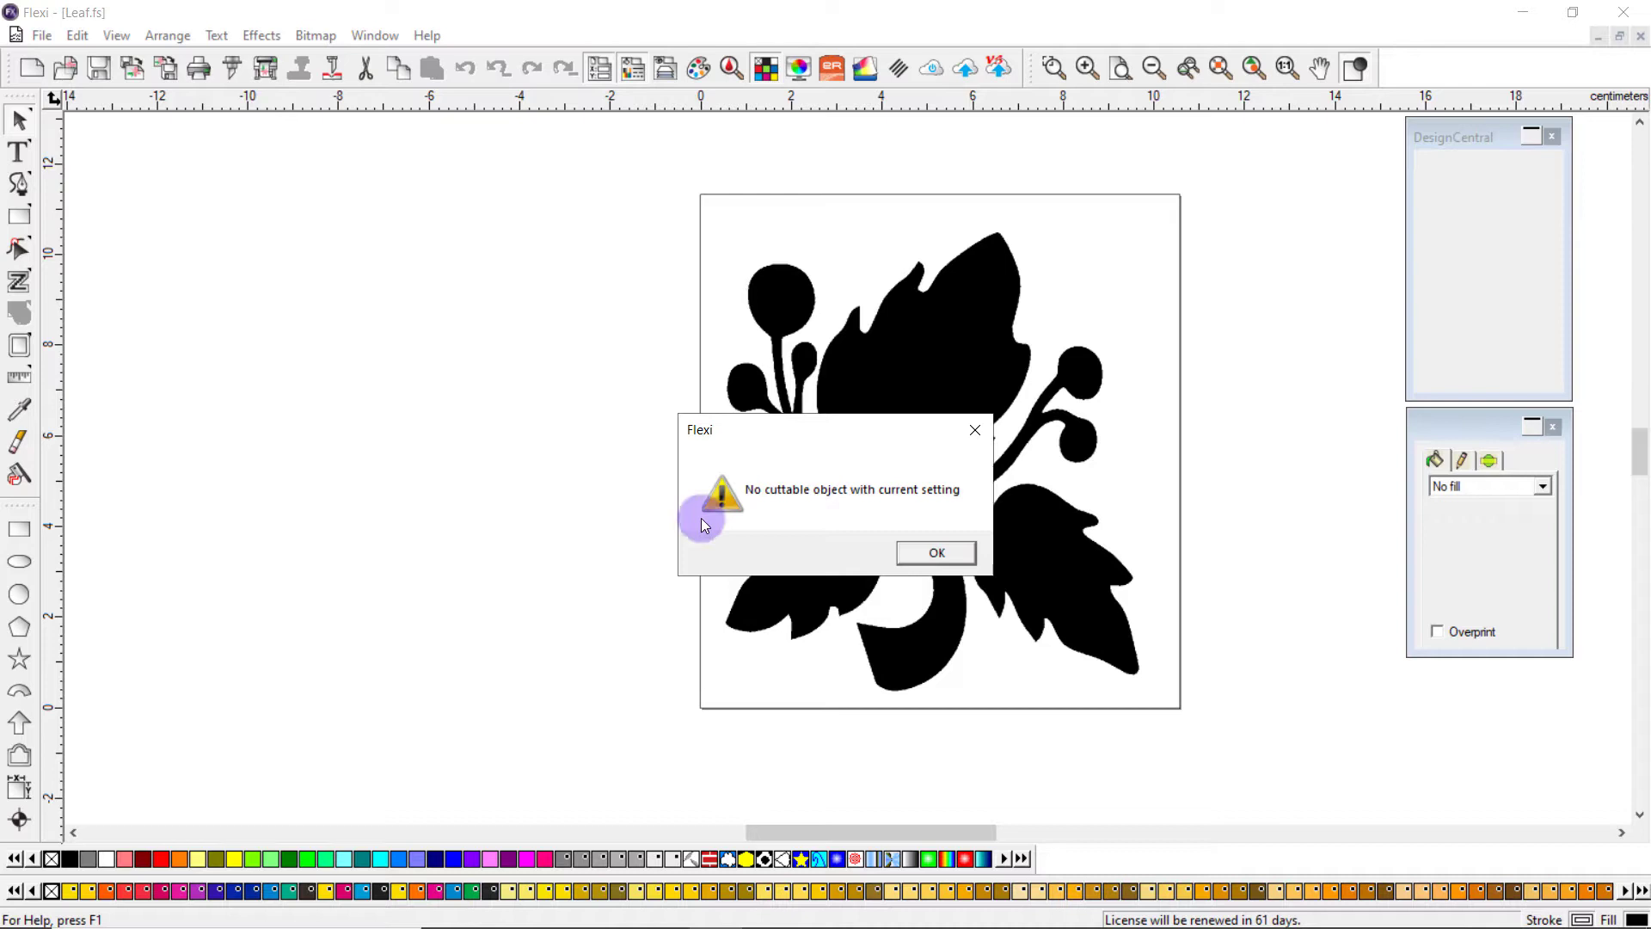
click(910, 555)
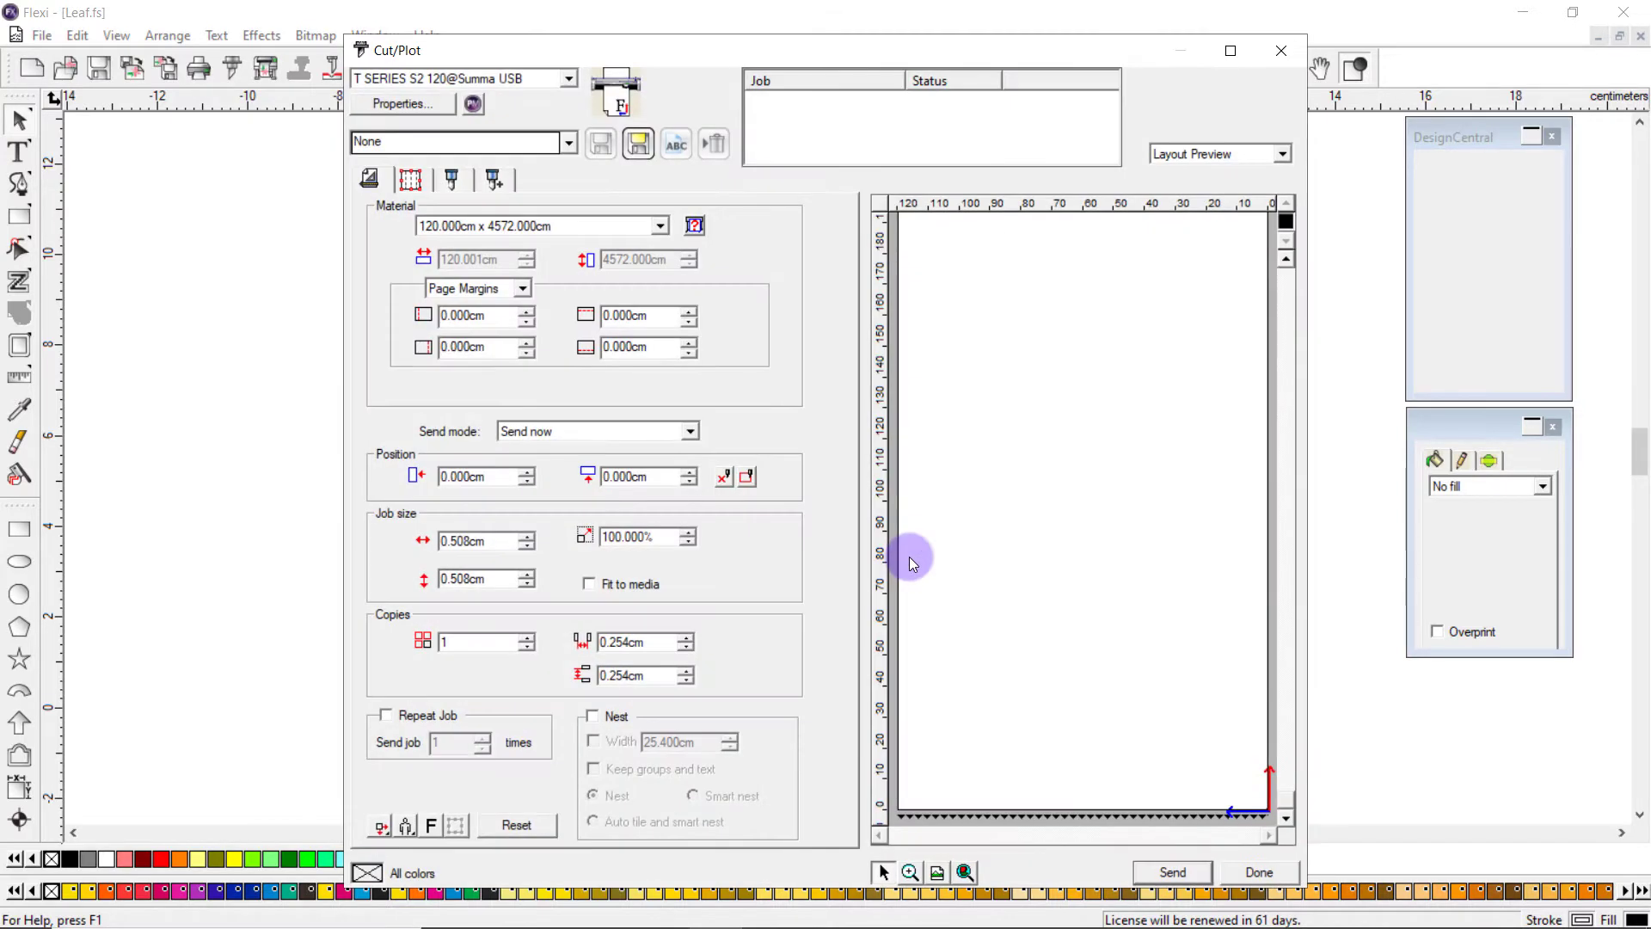
key(Escape)
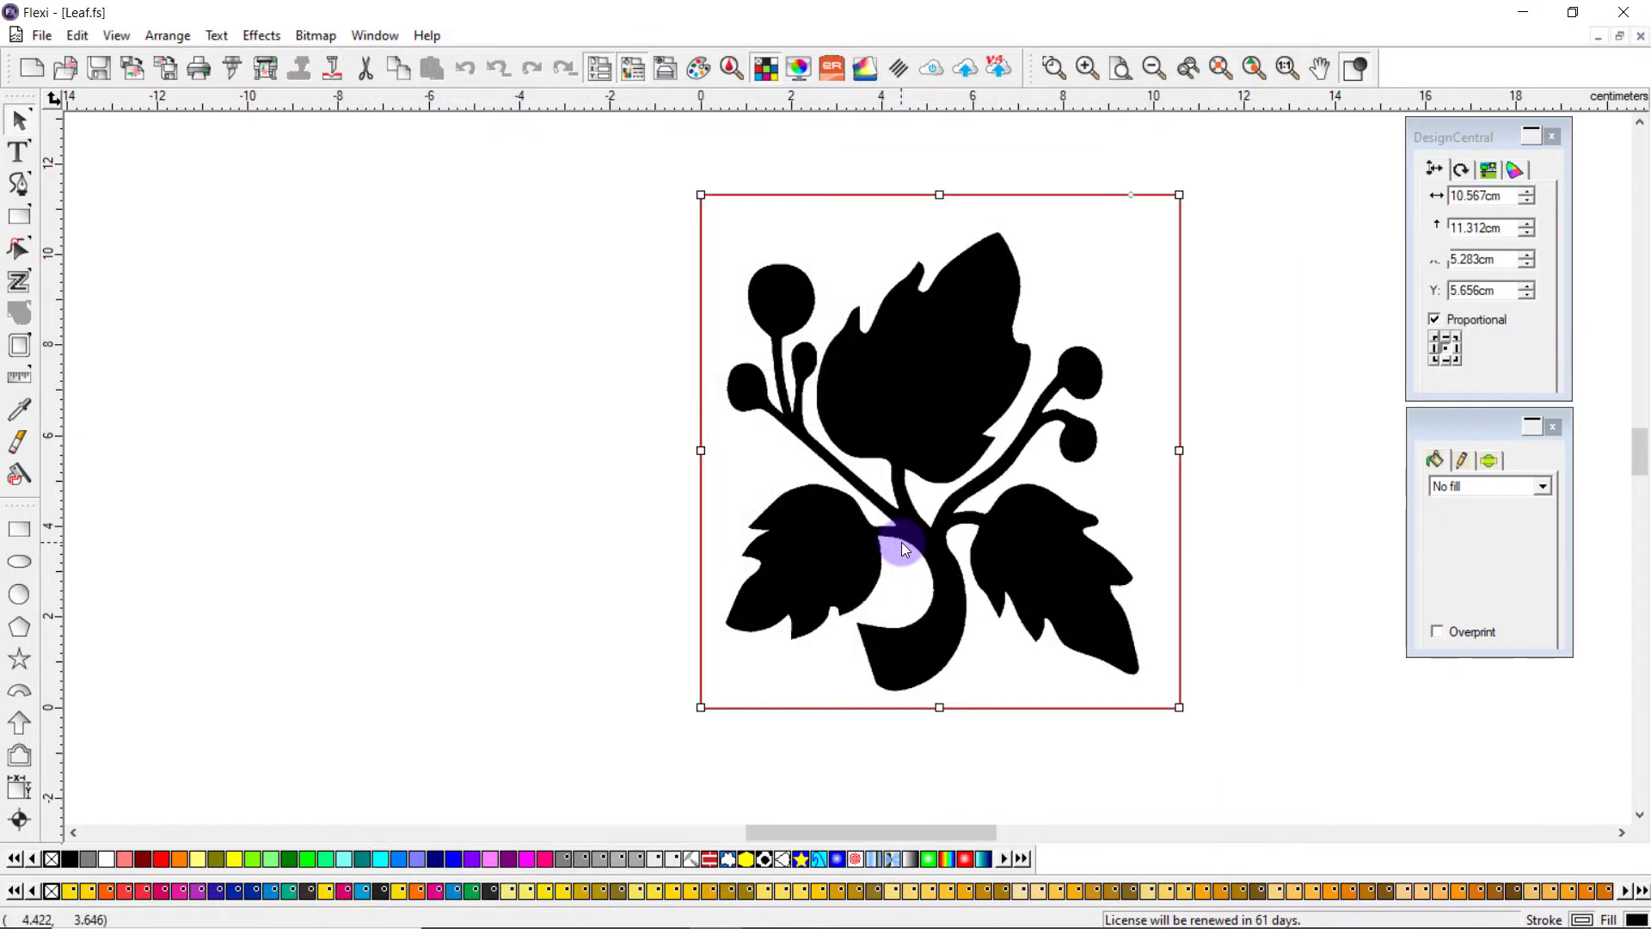
click(1252, 483)
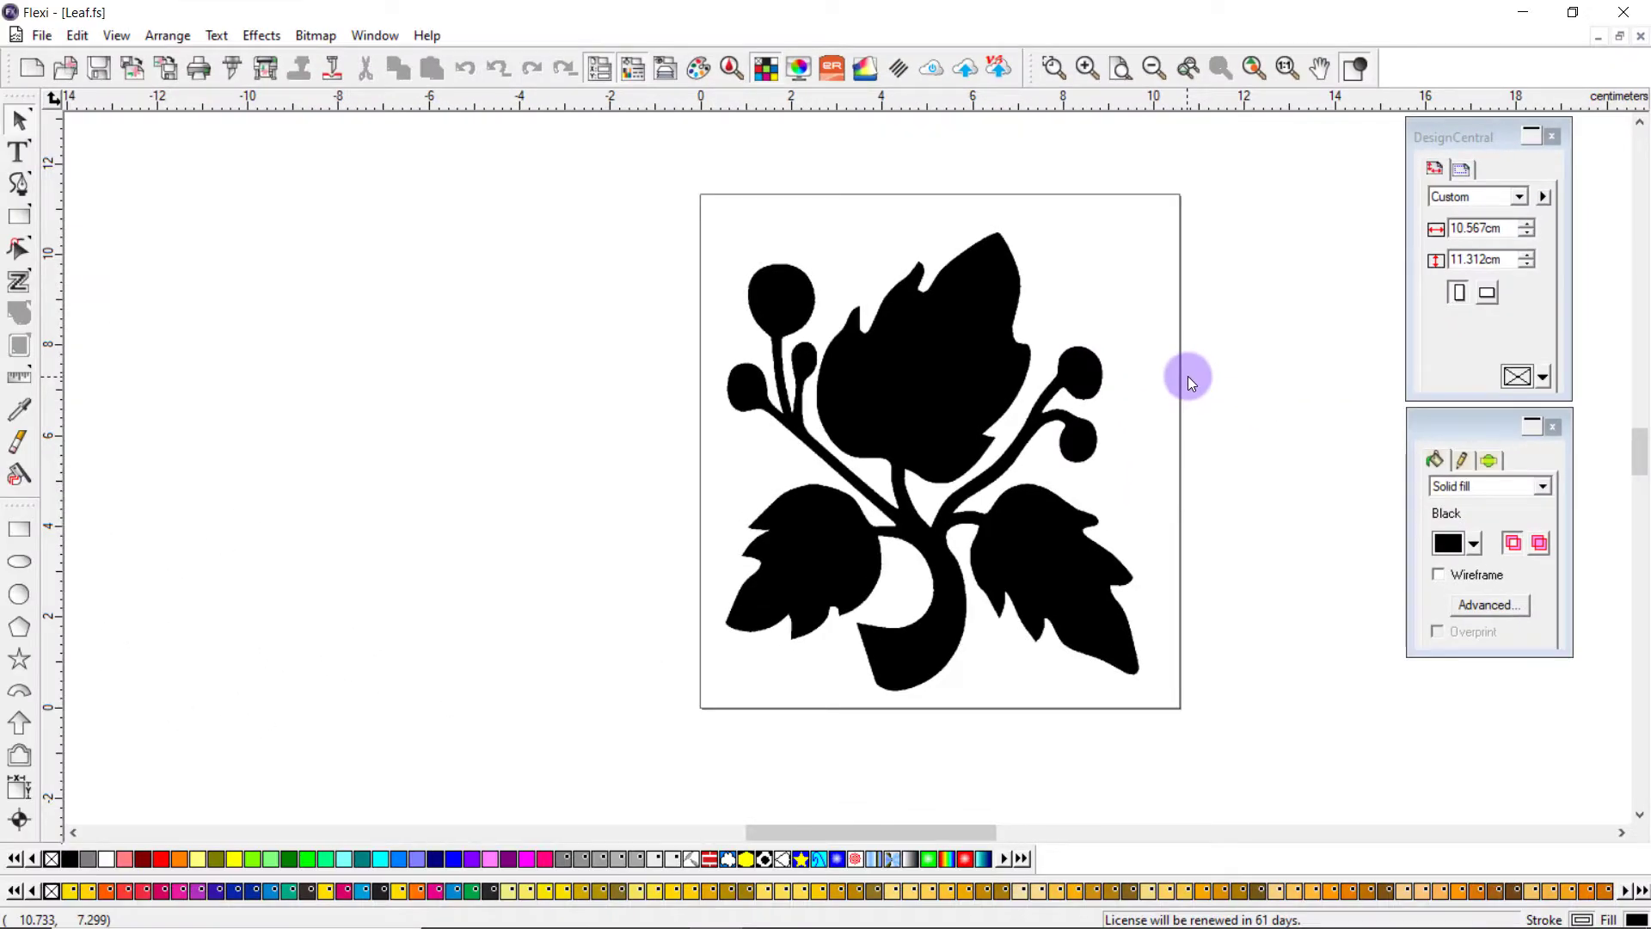
Autotrace the leaf bitmap with a marquee around the whole leaf image.
click(1154, 337)
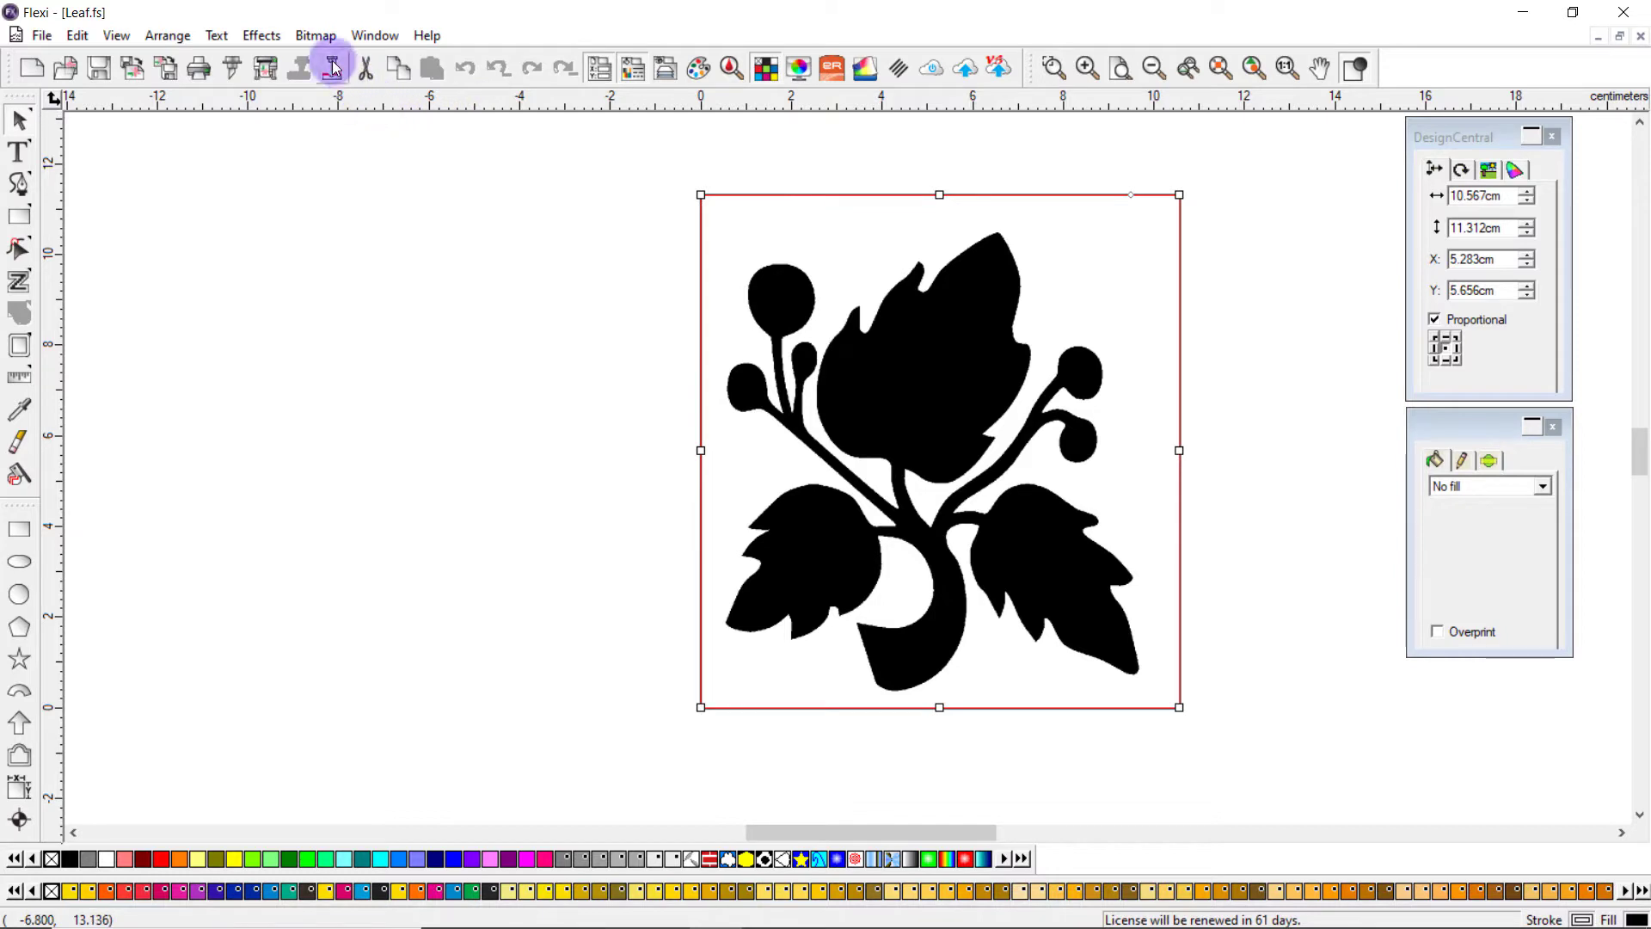
click(315, 35)
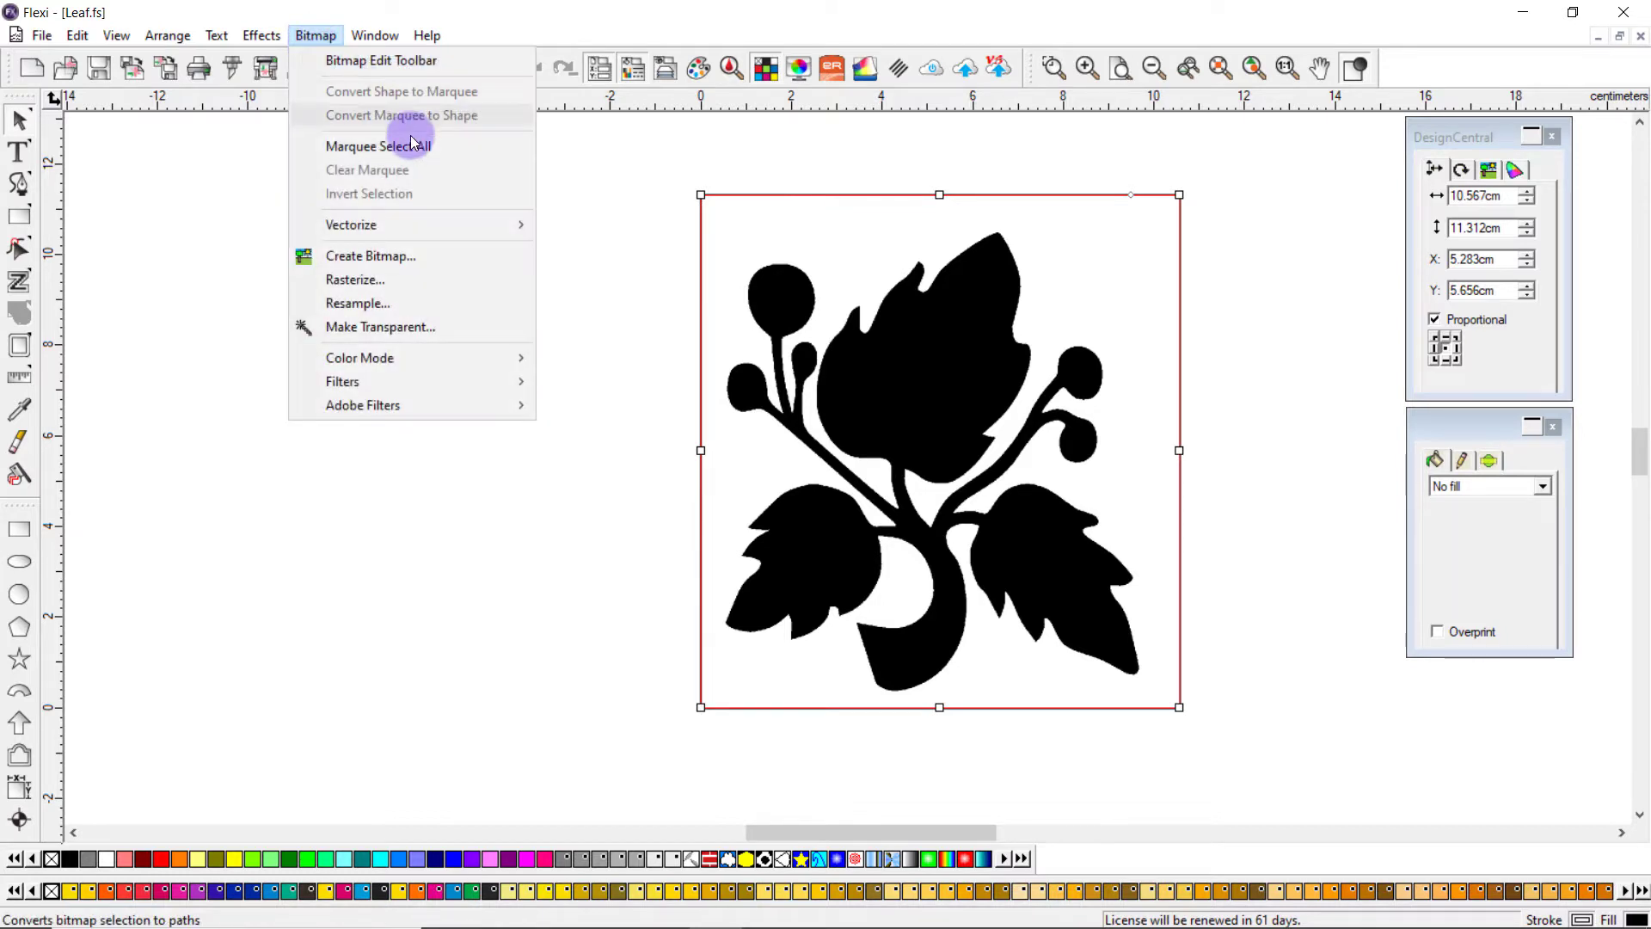
mouse_move(455, 226)
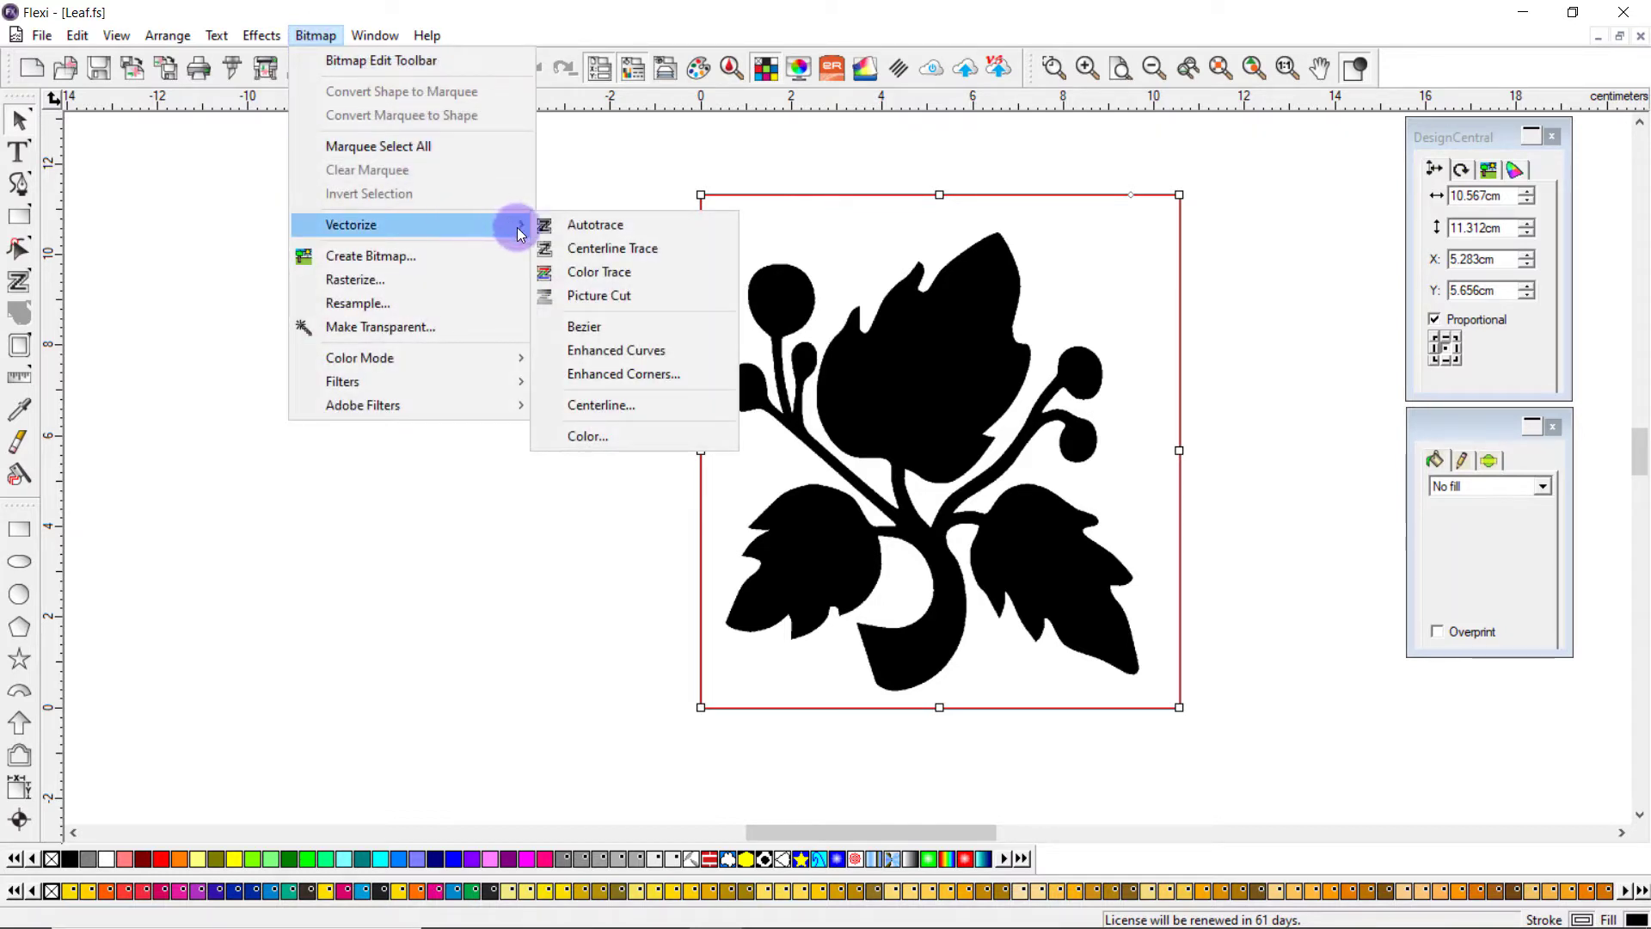
click(639, 228)
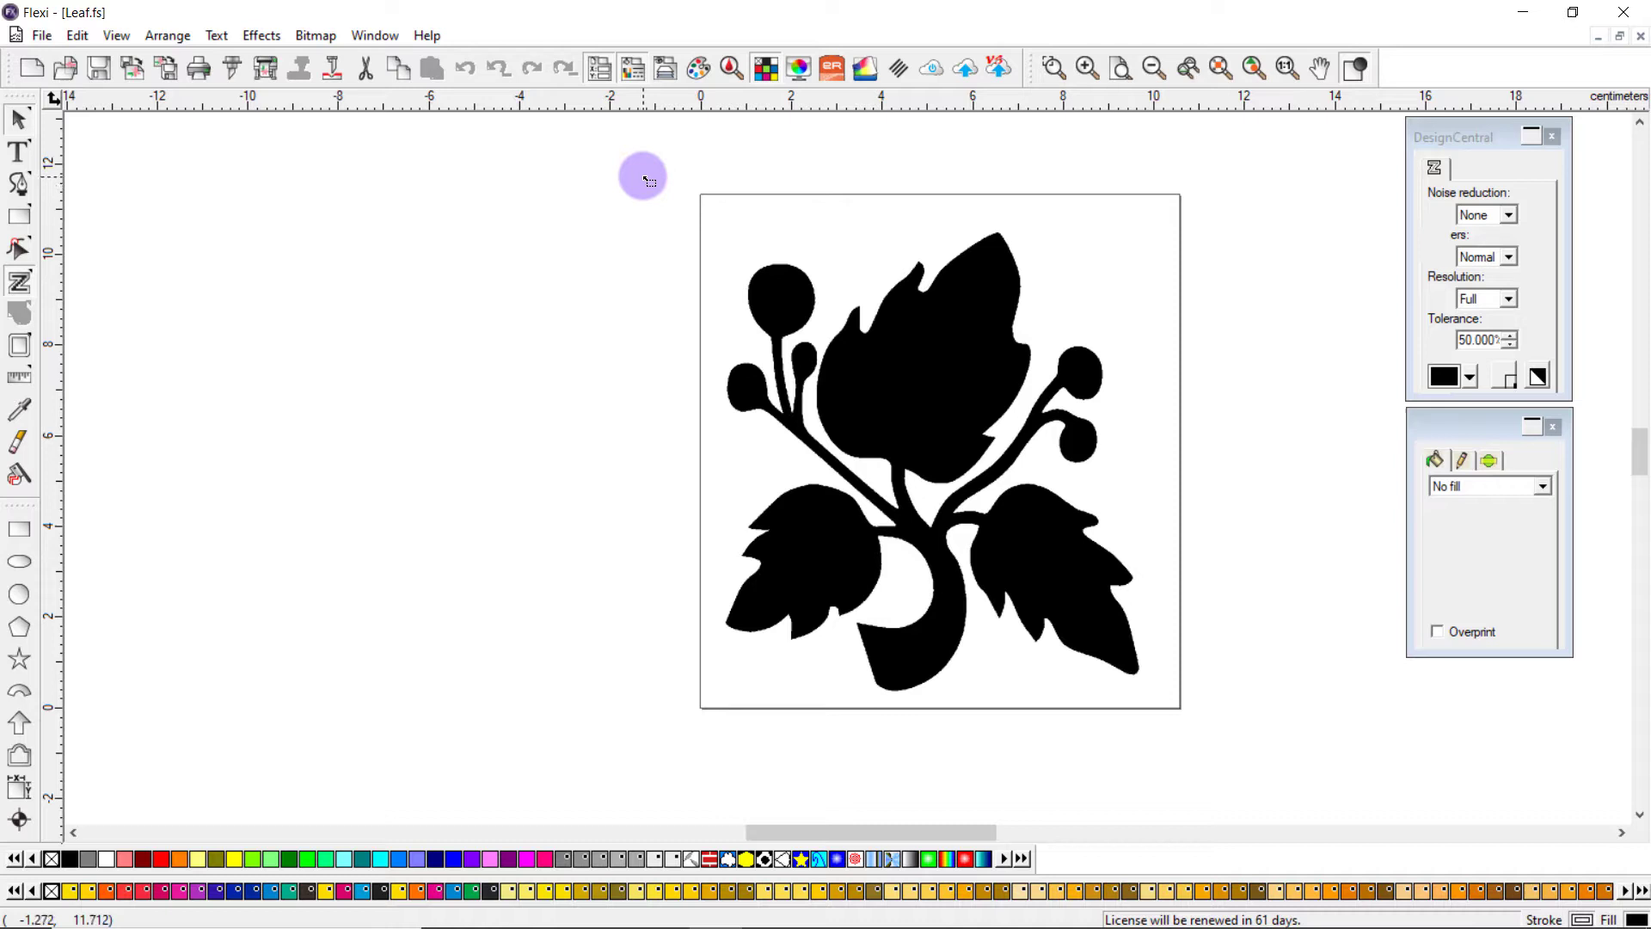
mouse_move(644, 183)
mouse_down()
mouse_move(771, 287)
mouse_move(1028, 557)
mouse_move(1289, 765)
mouse_up()
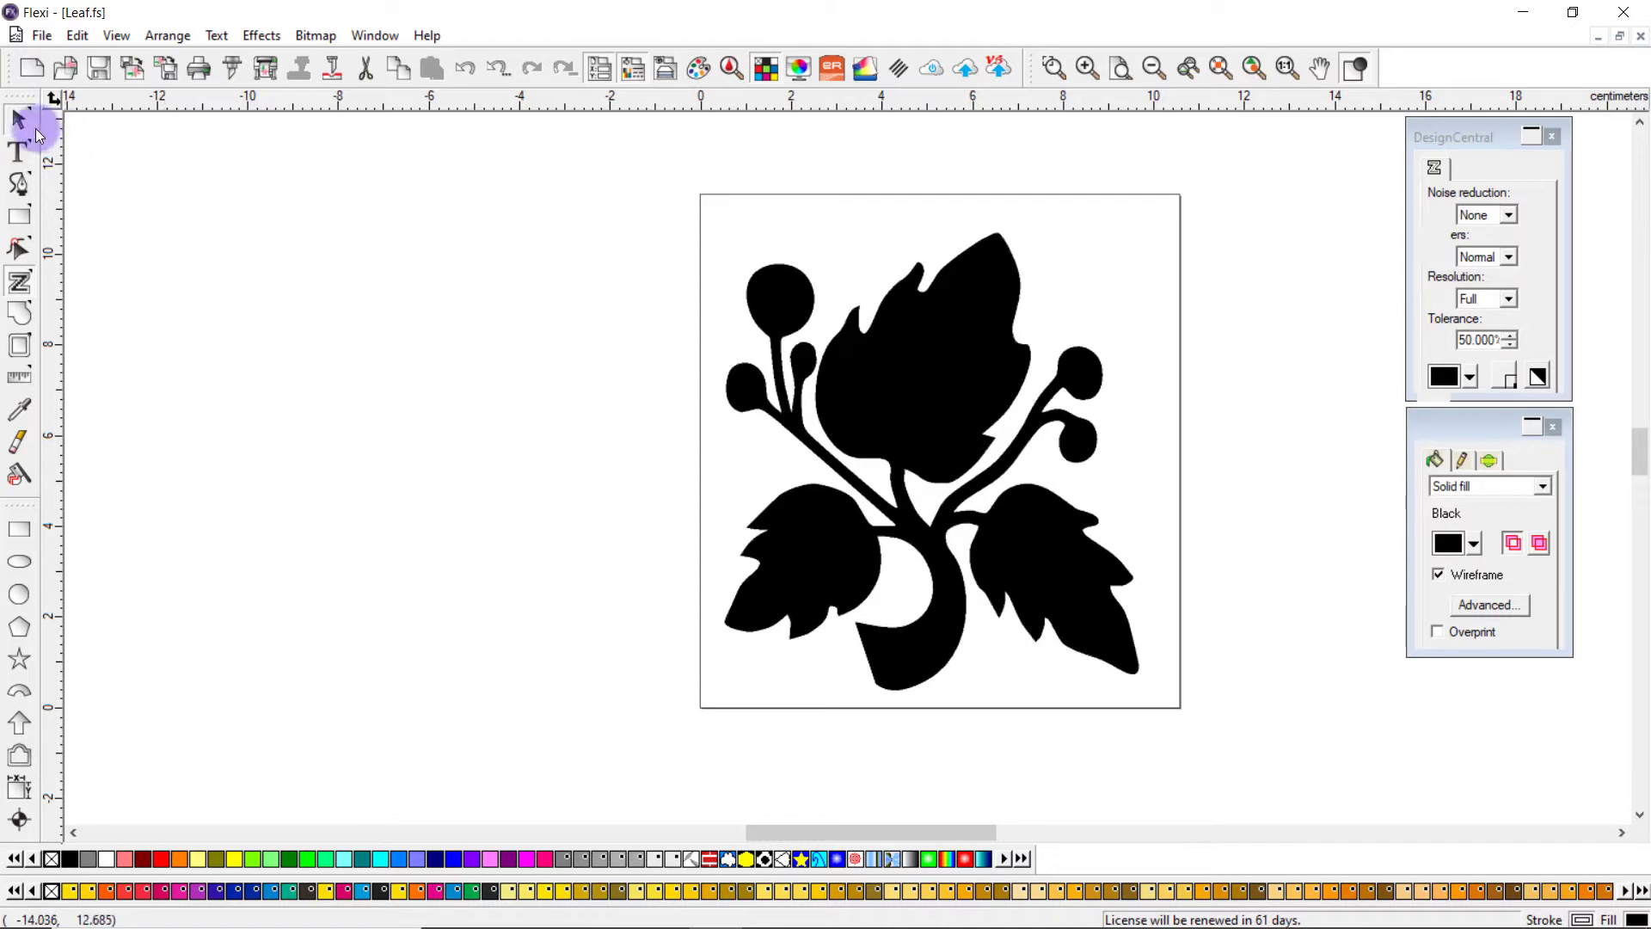
Drag the traced leaf outline left of the original bitmap and reselect it.
click(17, 126)
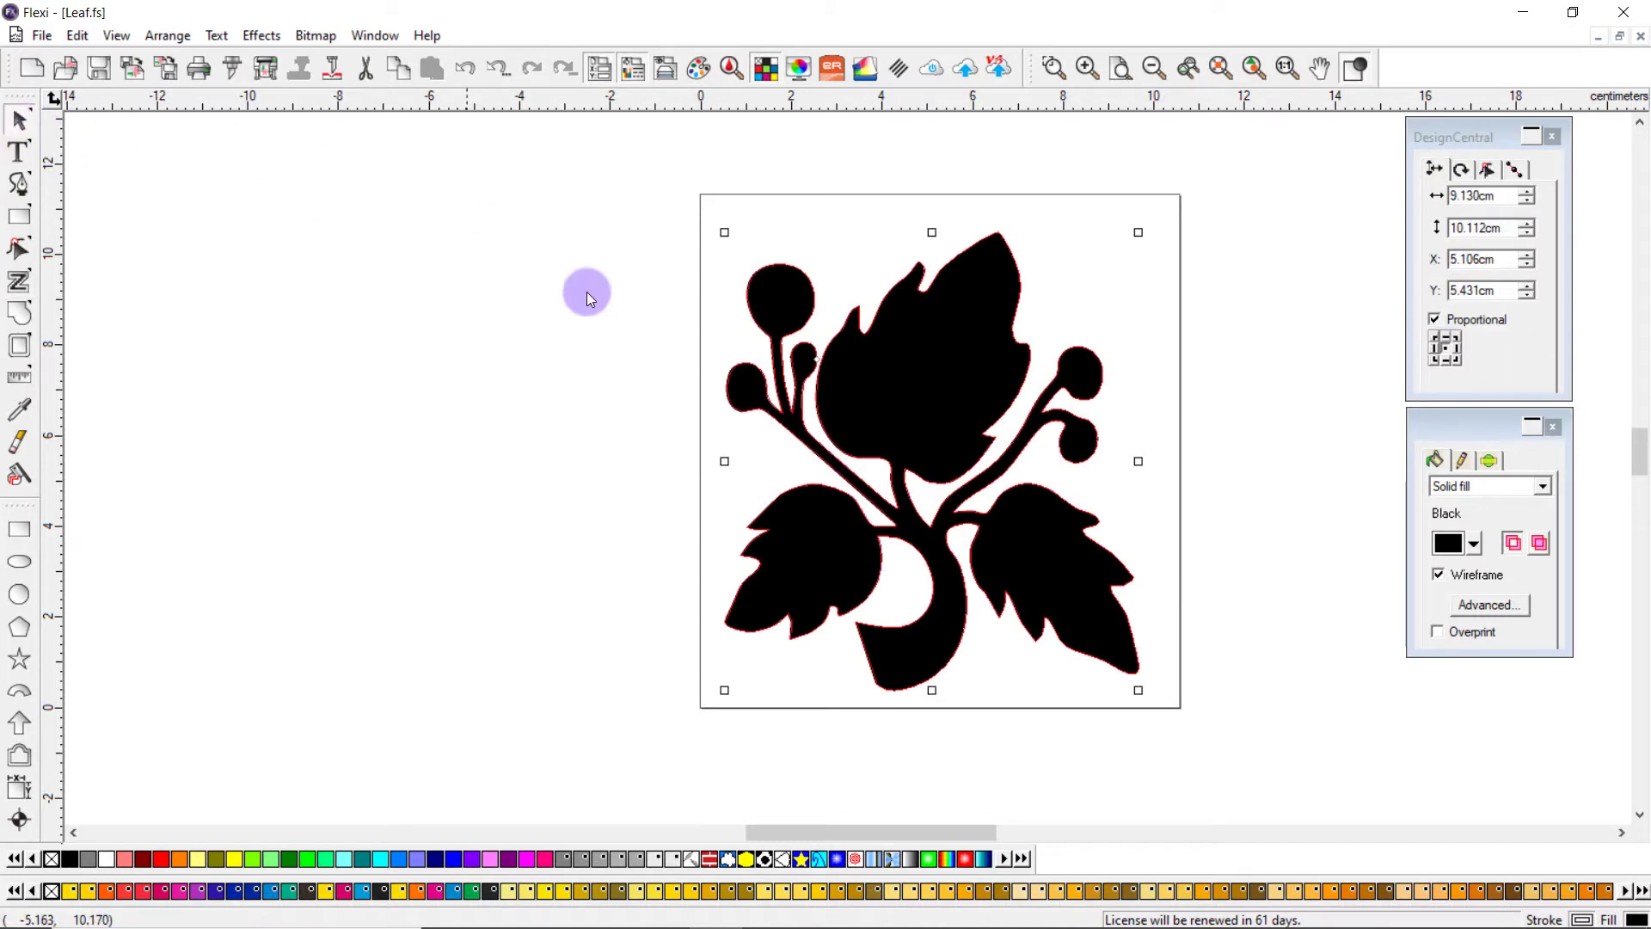
mouse_move(819, 404)
mouse_down()
mouse_move(519, 380)
mouse_move(332, 387)
mouse_up()
click(457, 288)
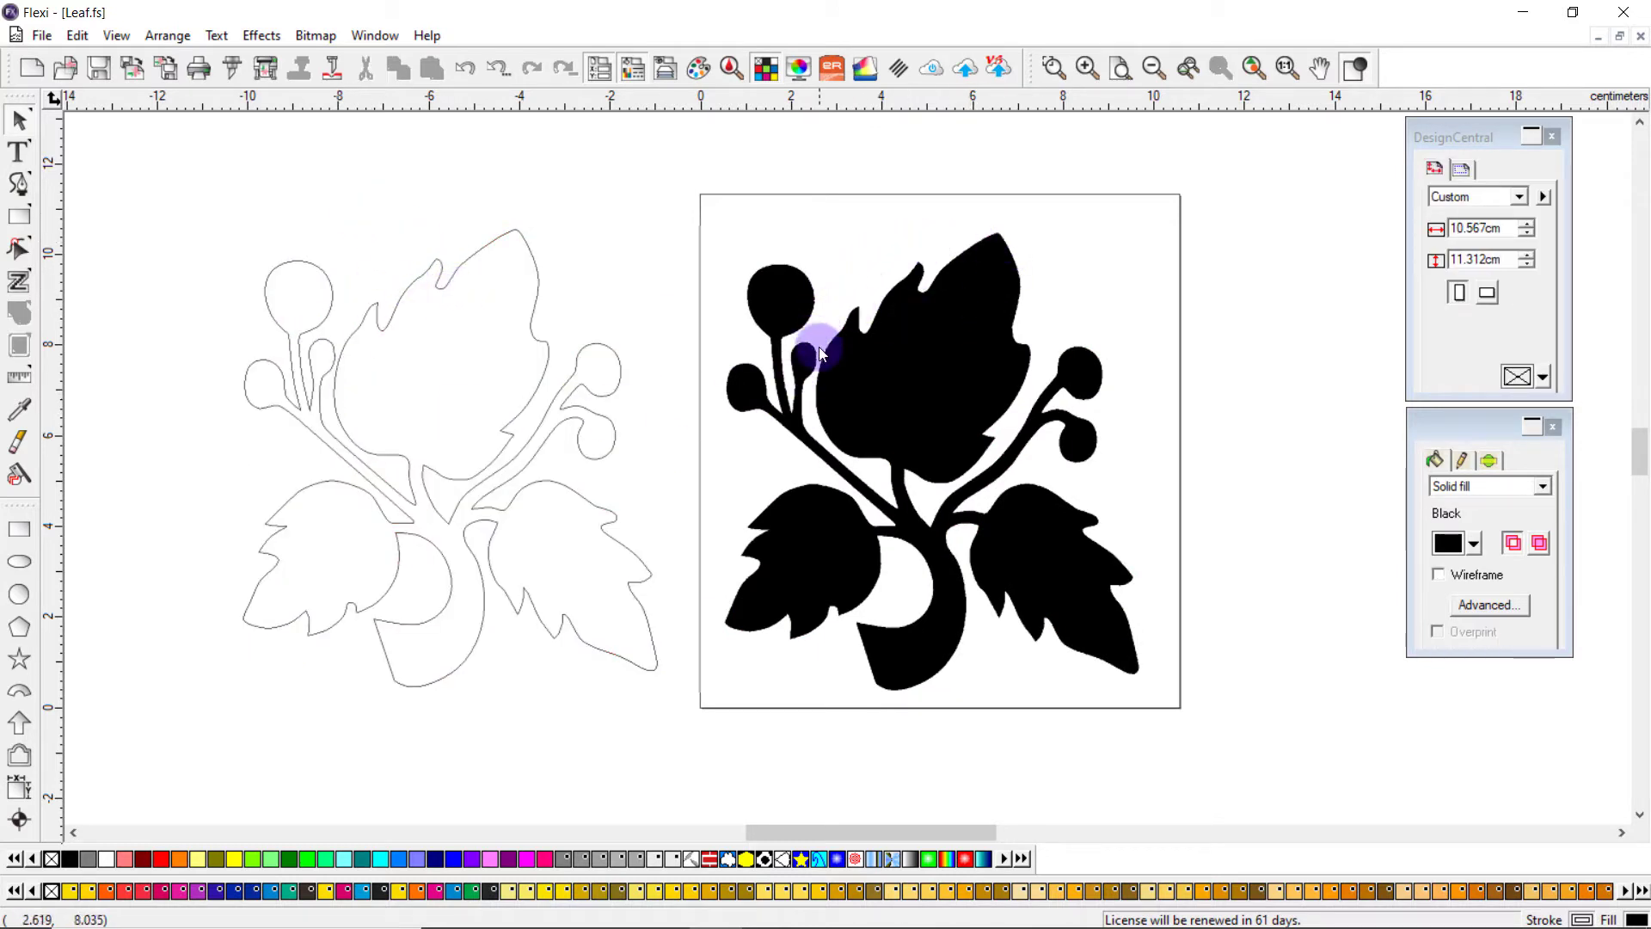
click(549, 348)
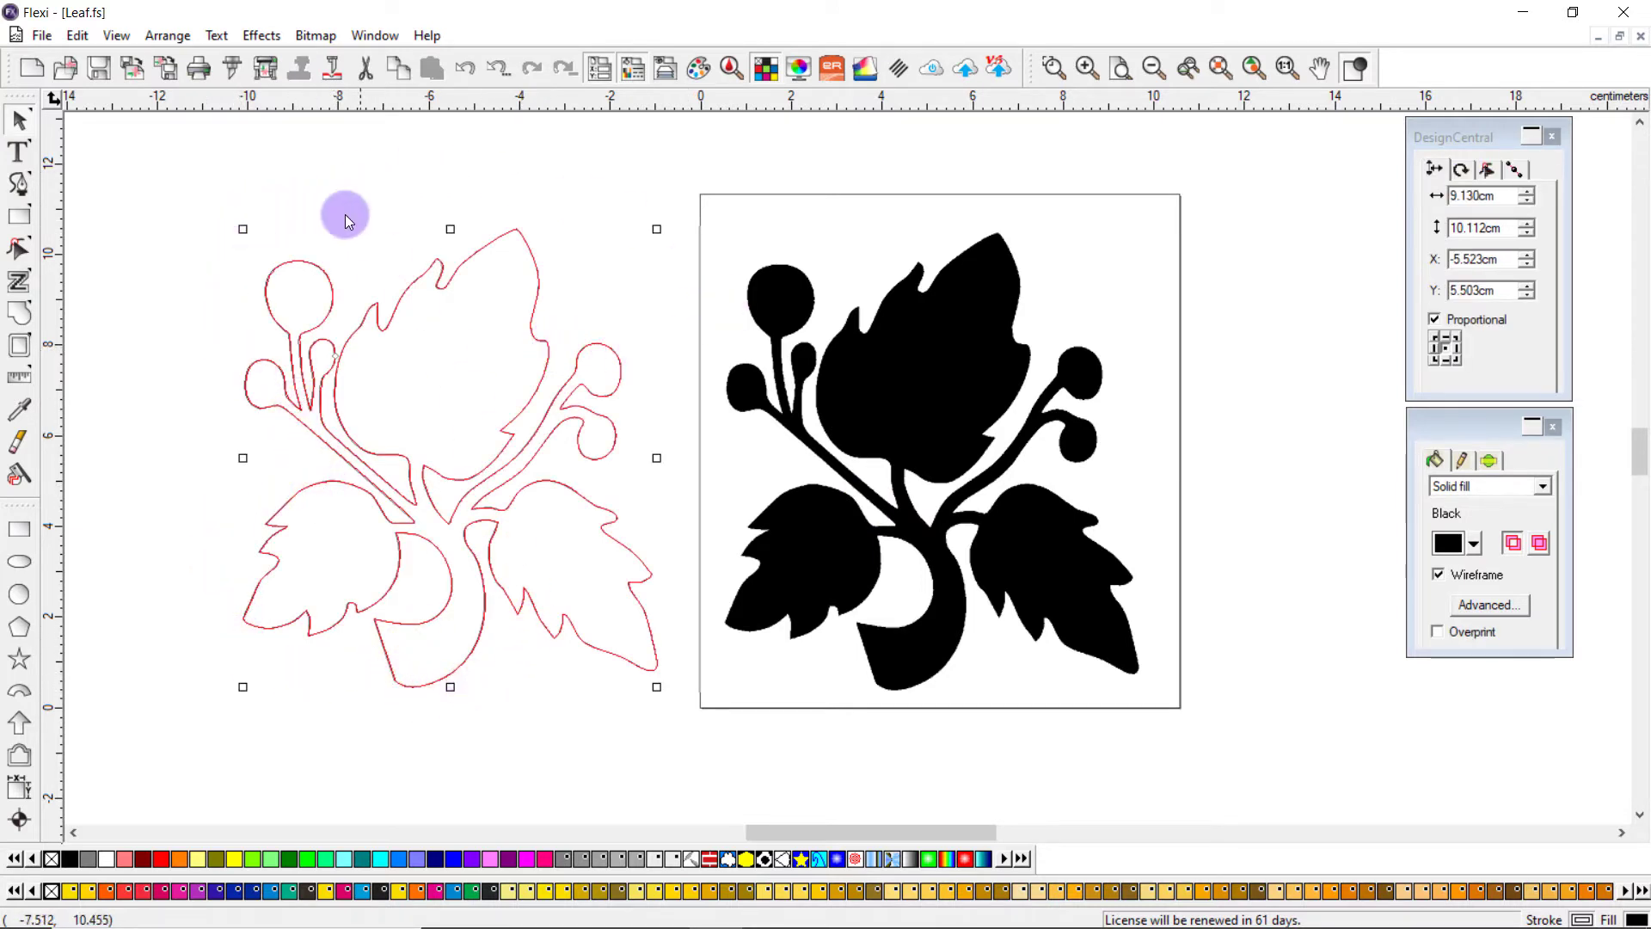
Set the outline's Cut/Plot job width to 30, scaling it to 311.297%, then reselect the leaf bitmap.
click(230, 81)
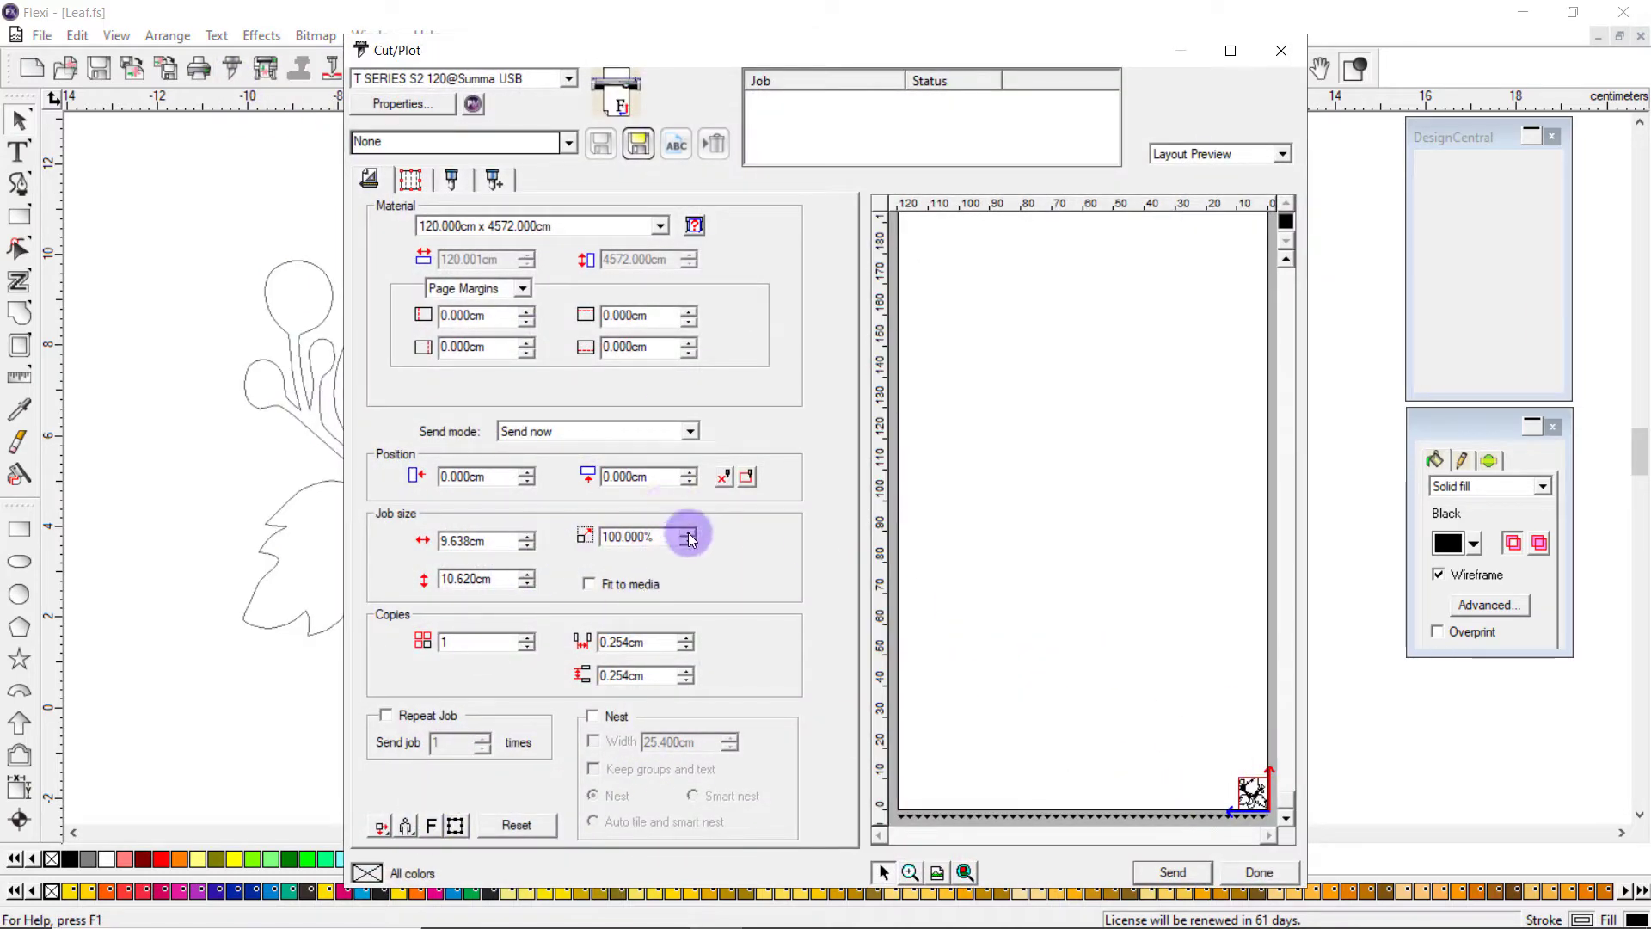
drag(501, 539, 393, 555)
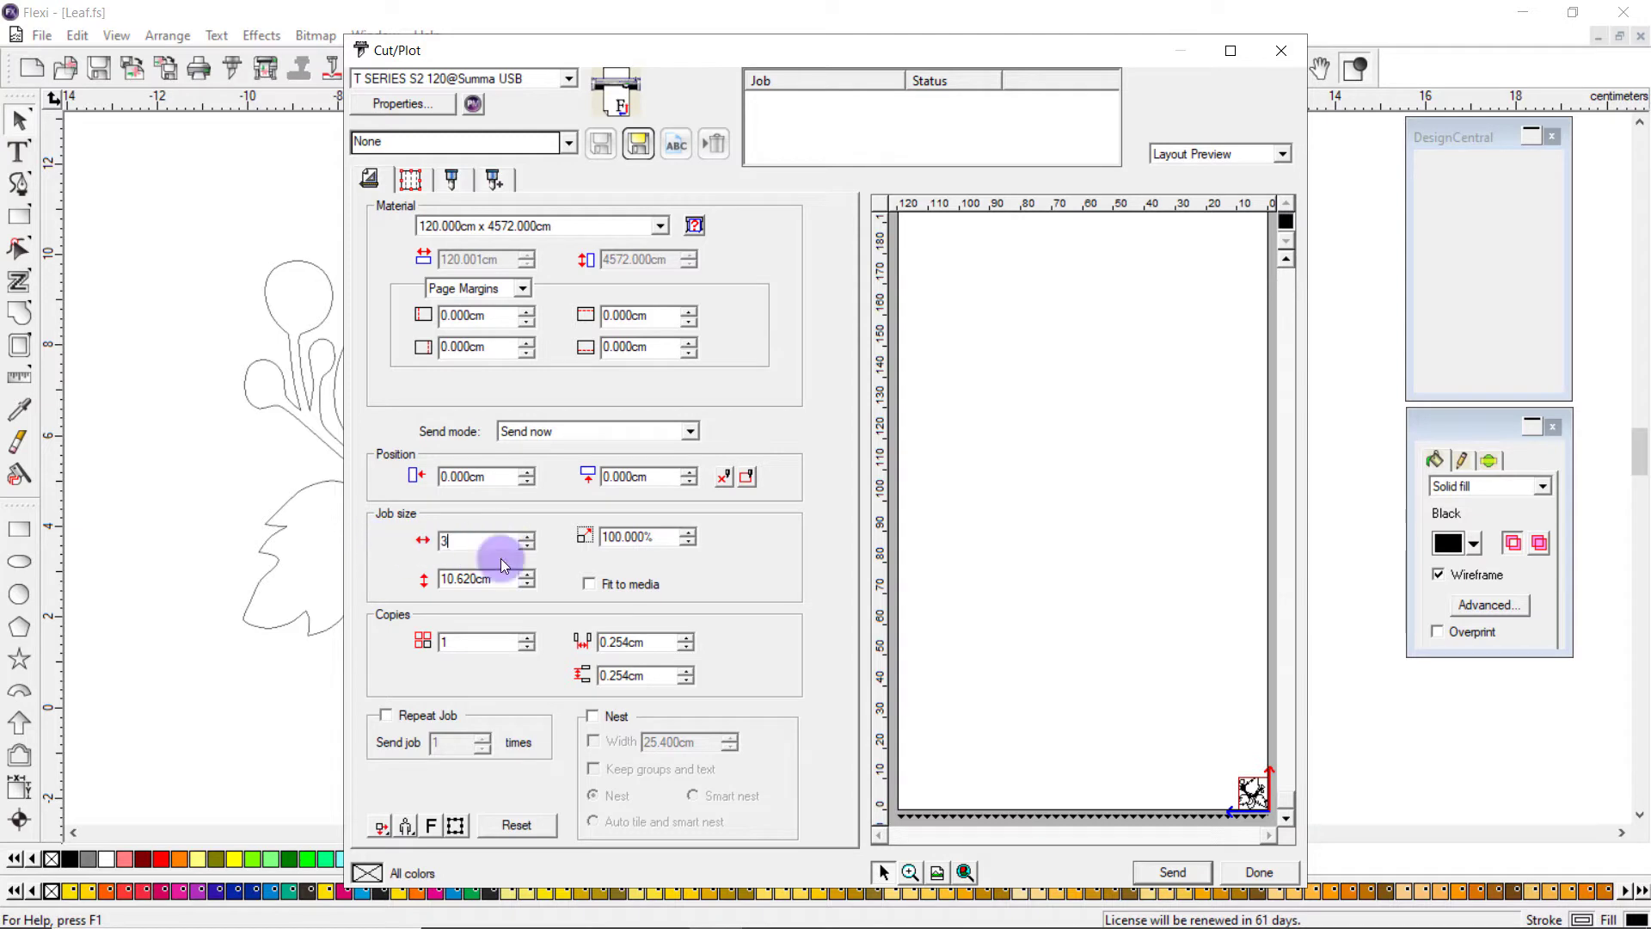
text(30)
click(516, 579)
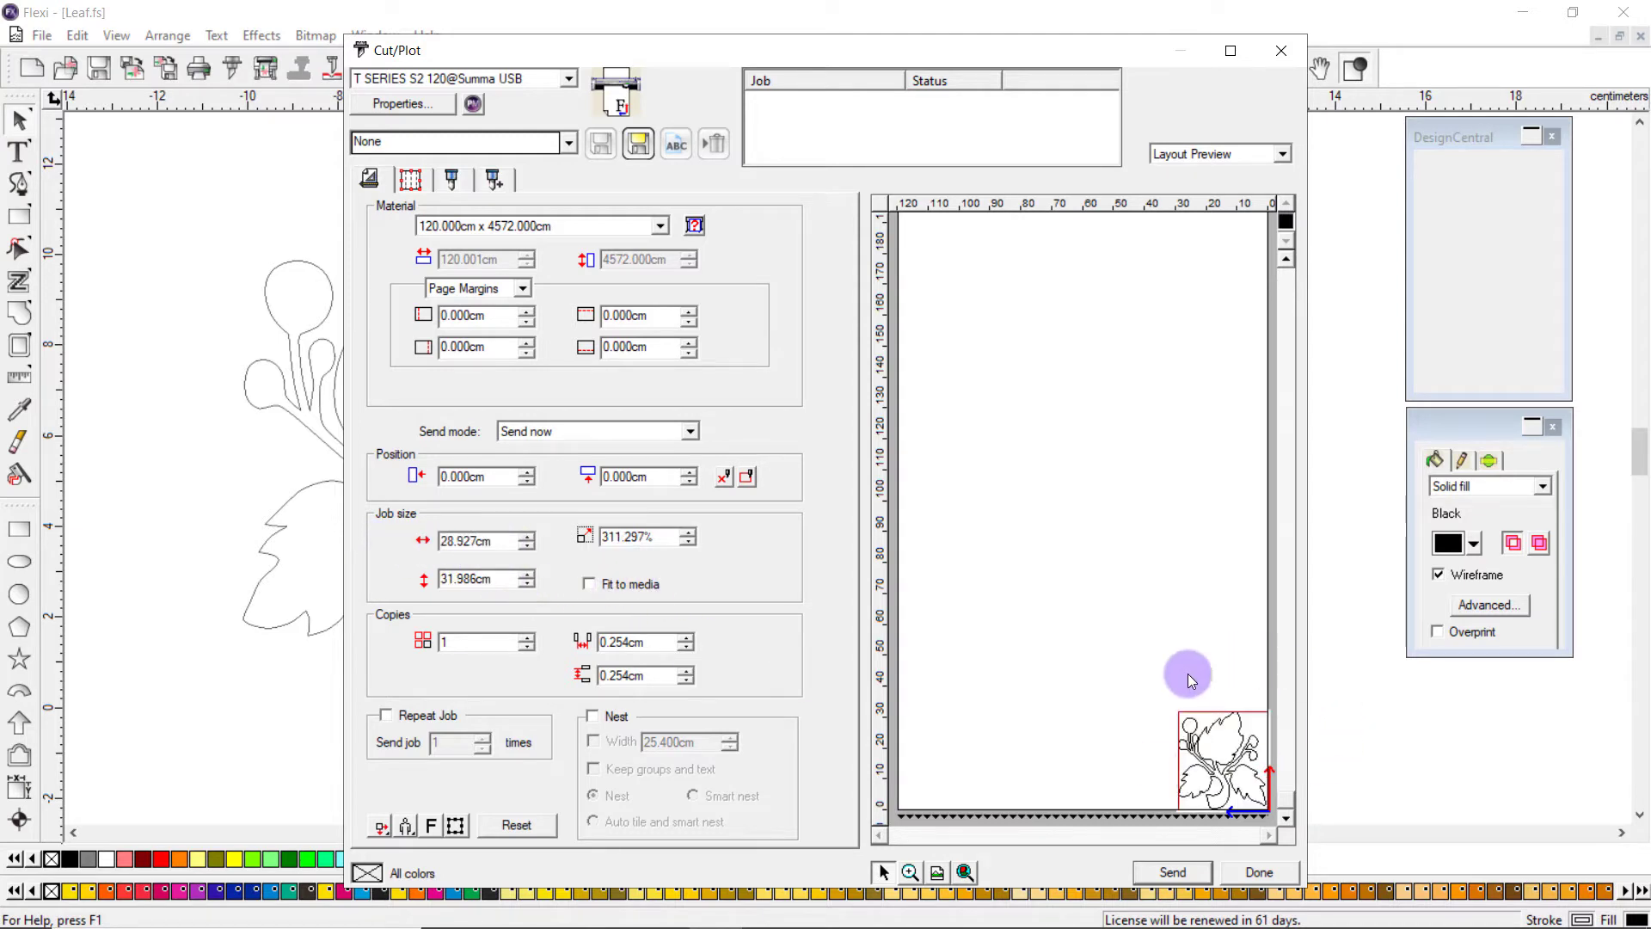
click(1259, 873)
click(1092, 746)
click(959, 454)
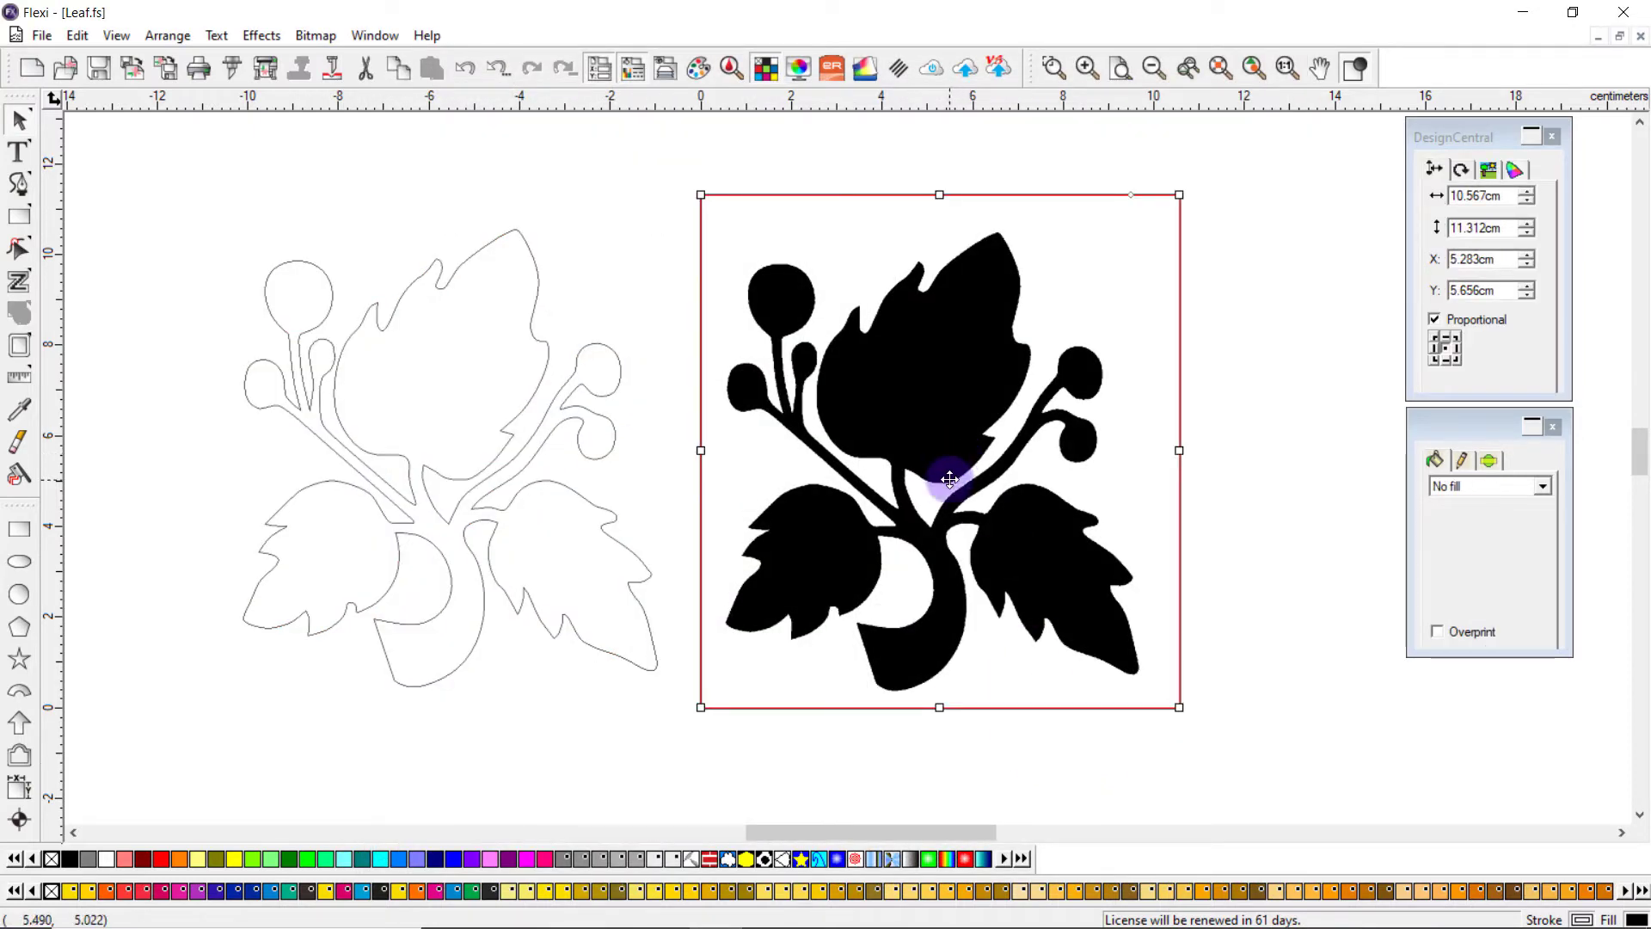
Autotrace the leaf bitmap with noise reduction and the next trace option both at Most.
click(323, 41)
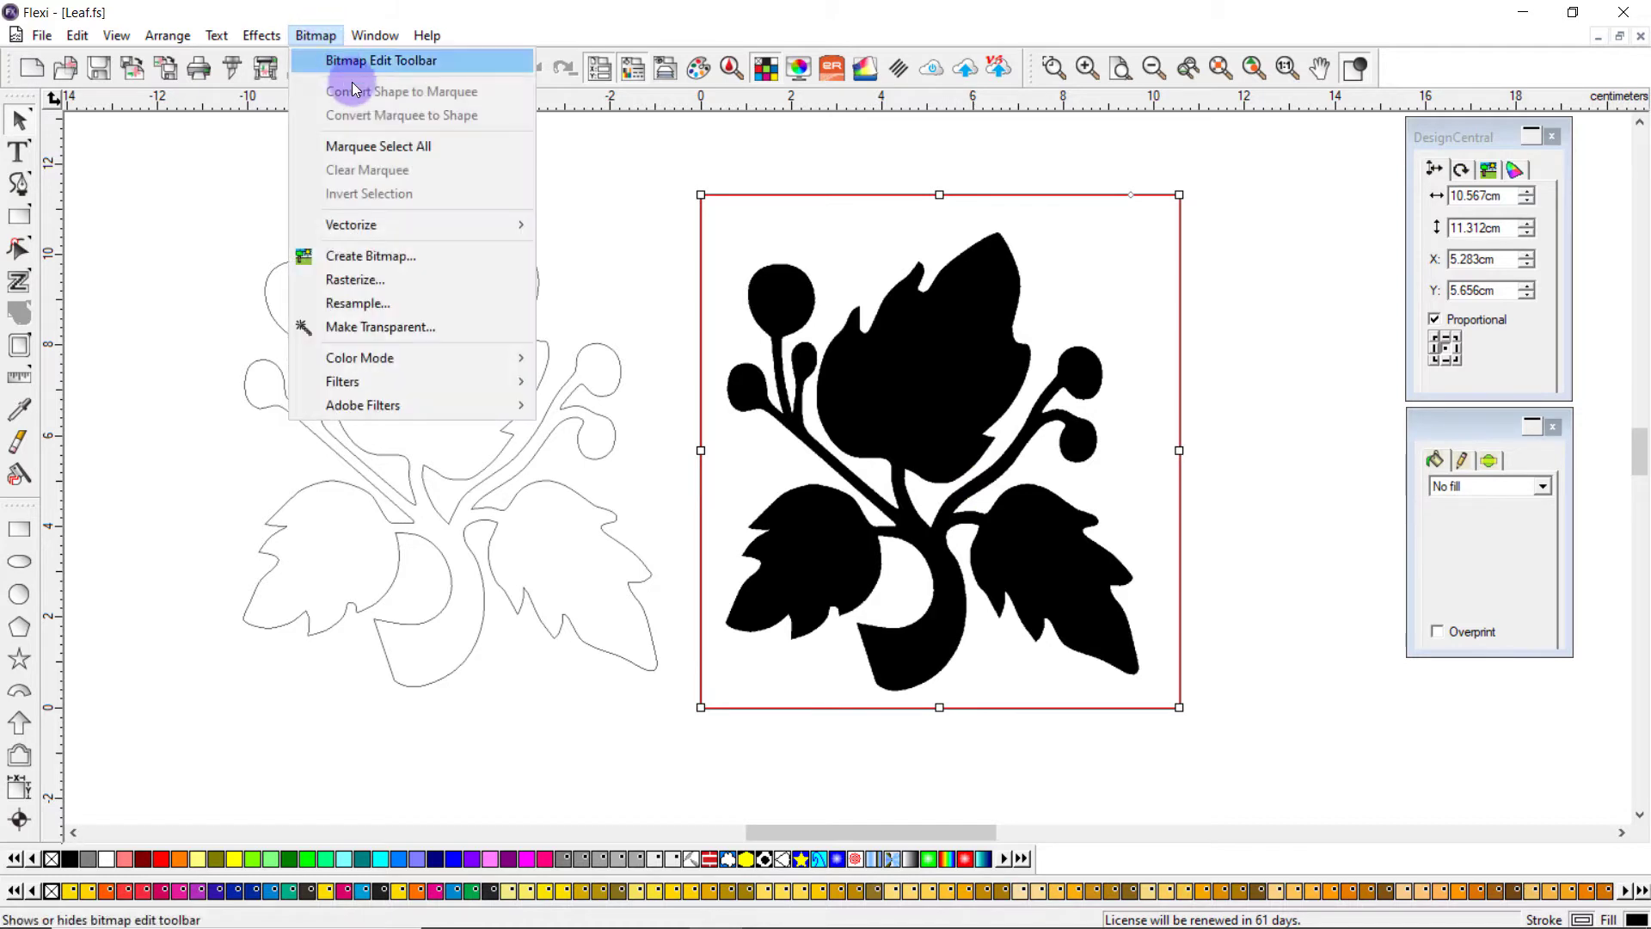
mouse_move(431, 234)
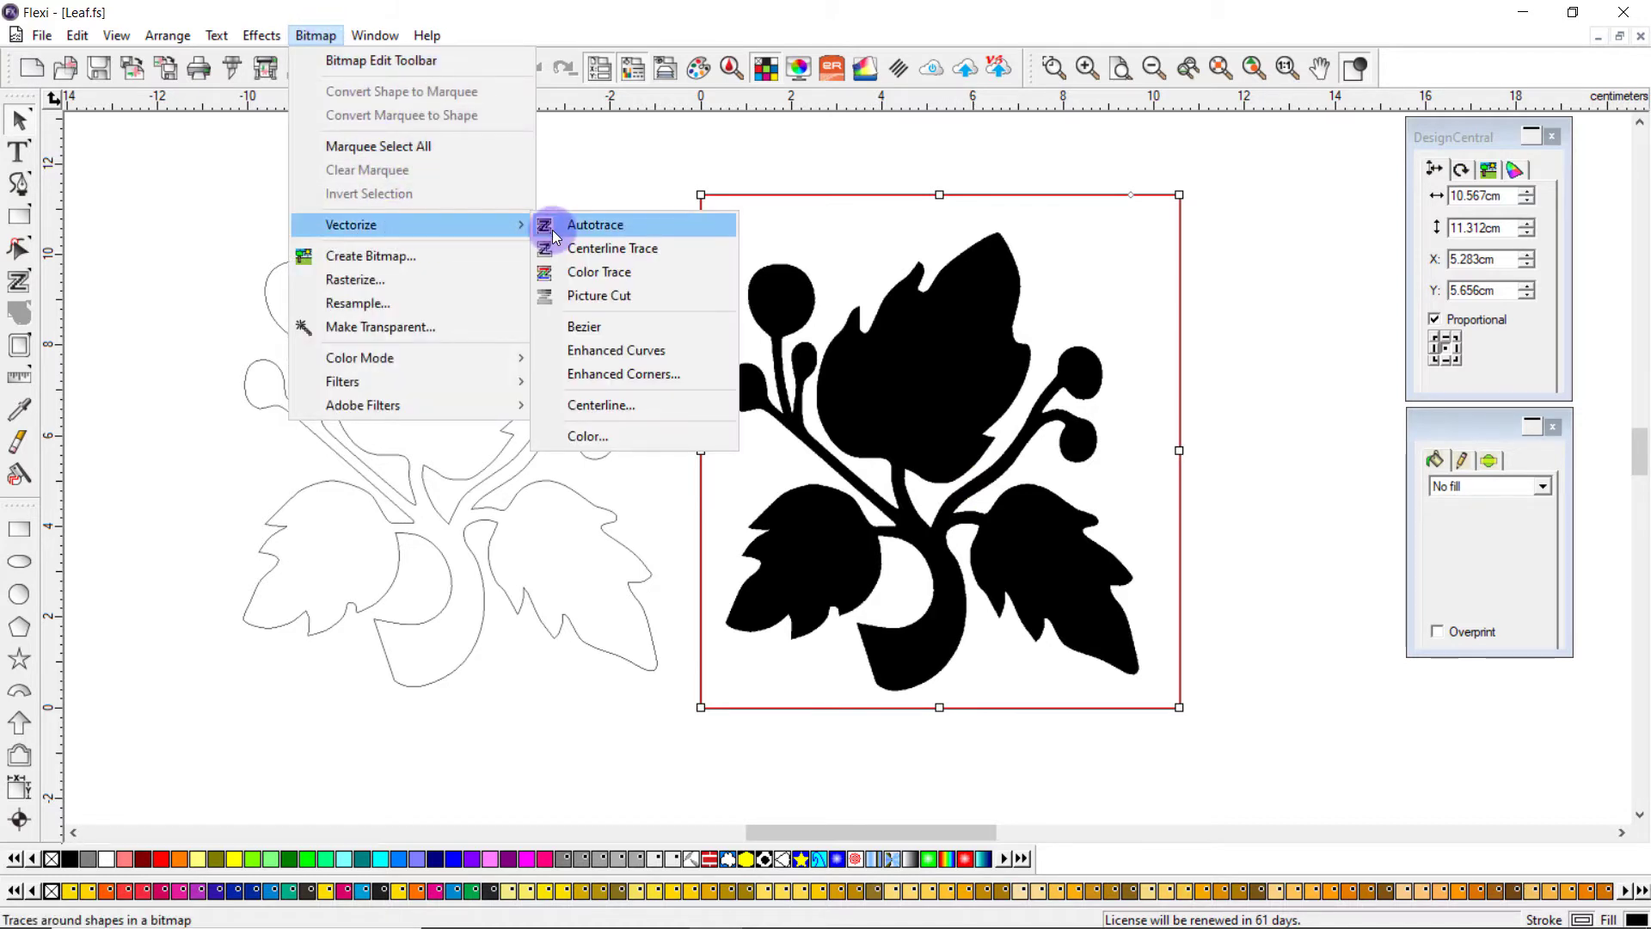
click(675, 228)
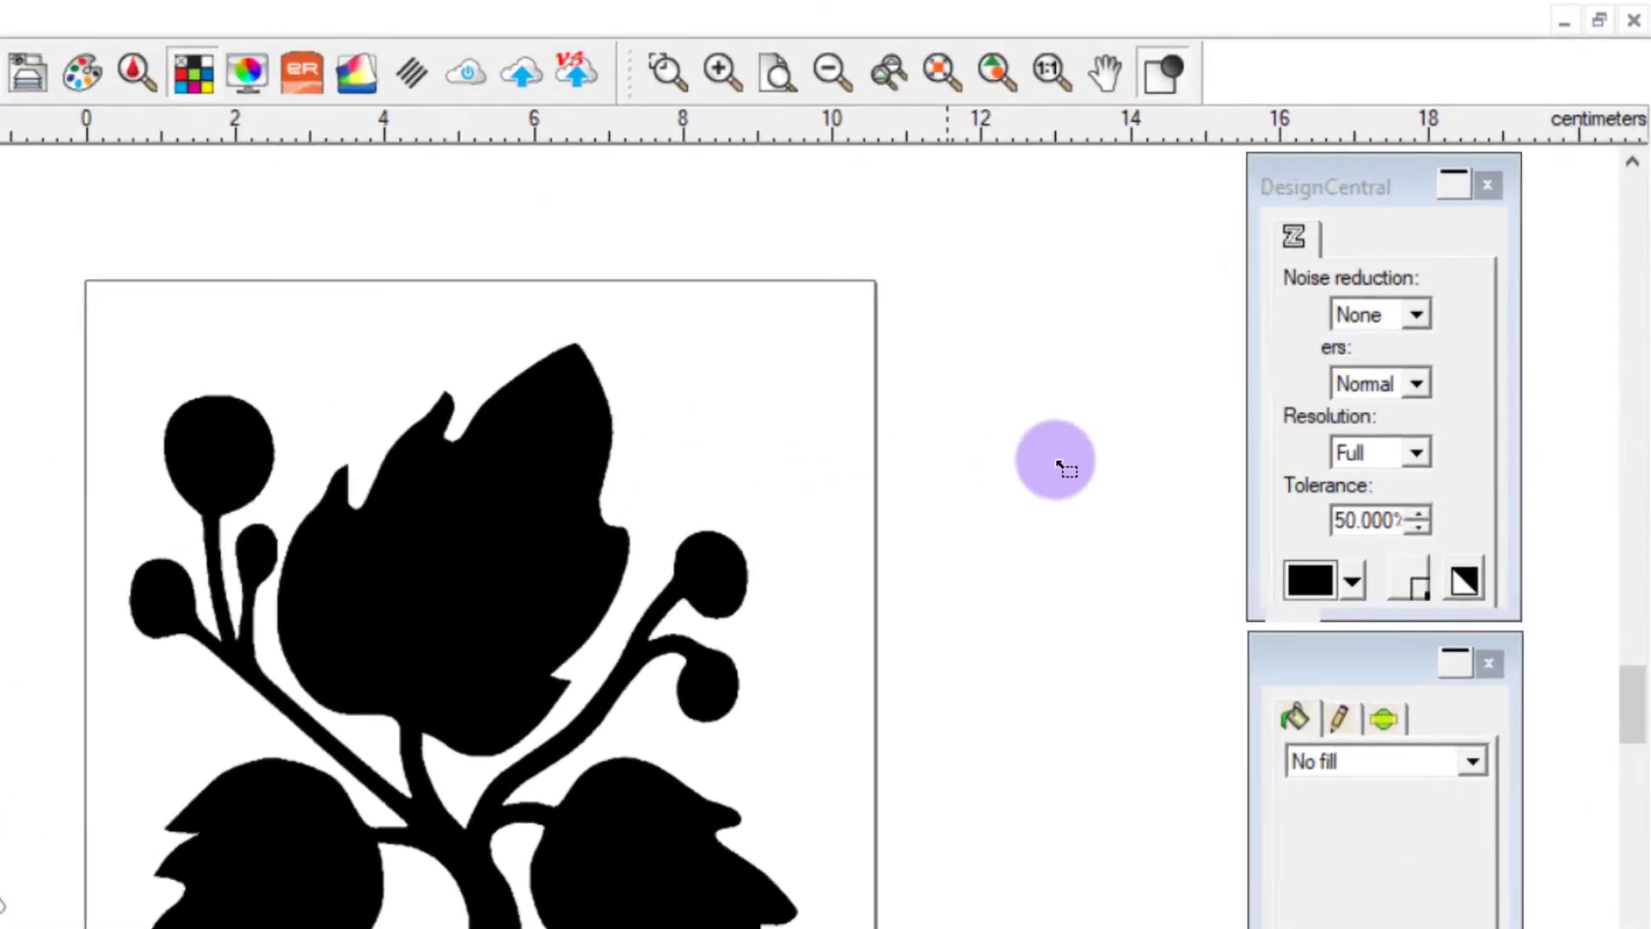
click(1401, 331)
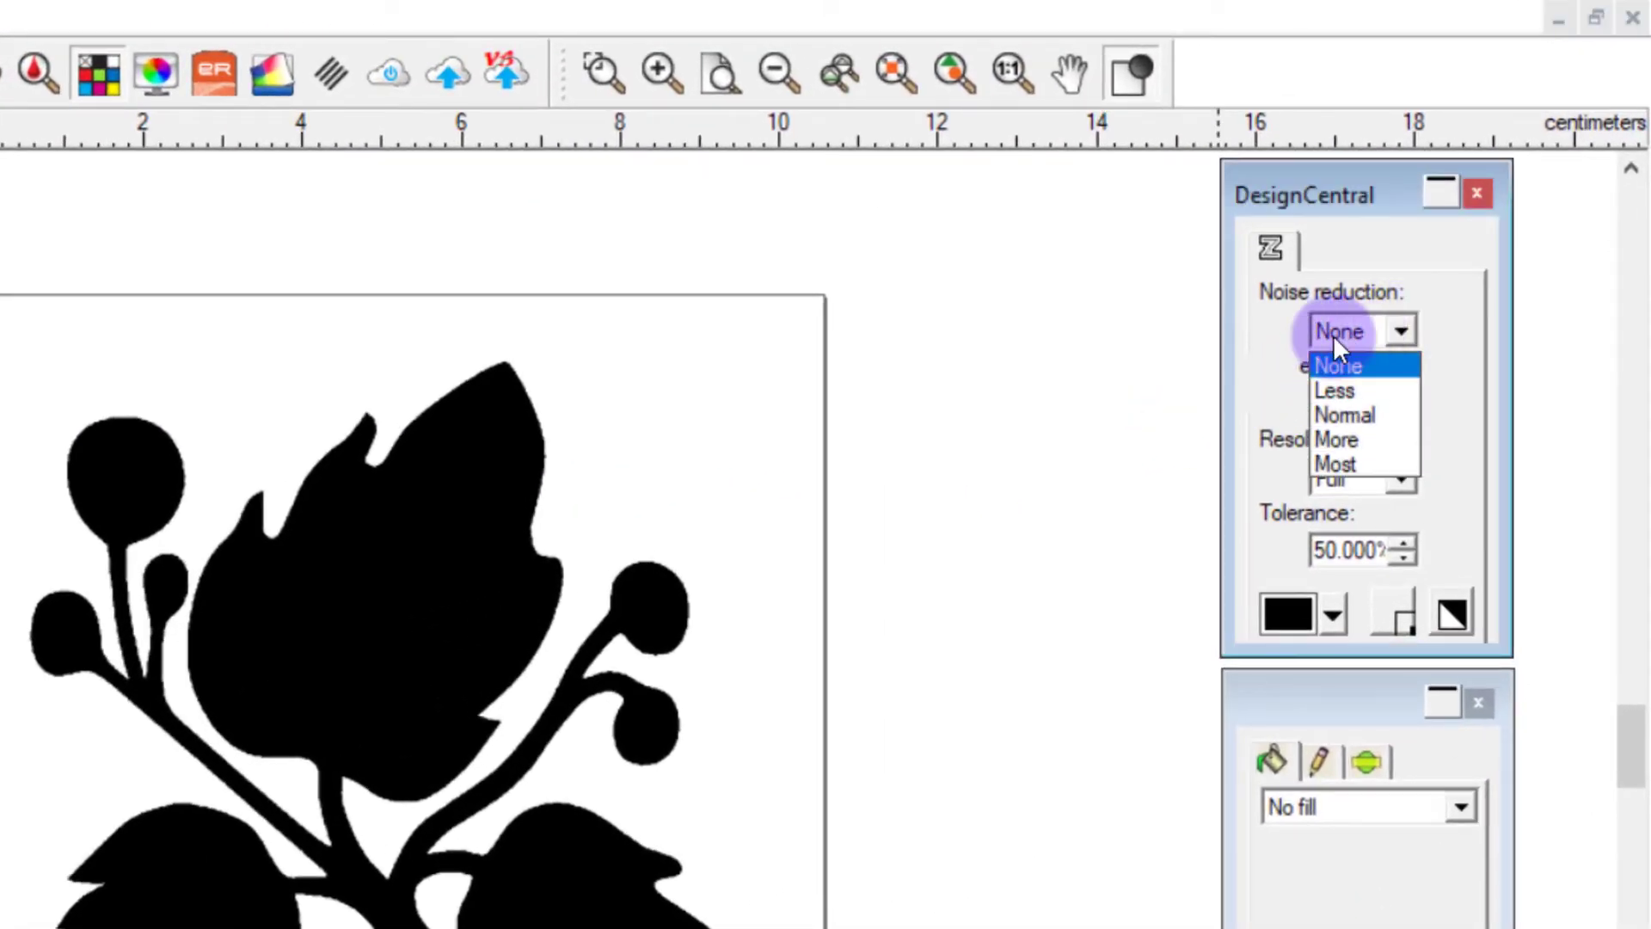
click(1340, 465)
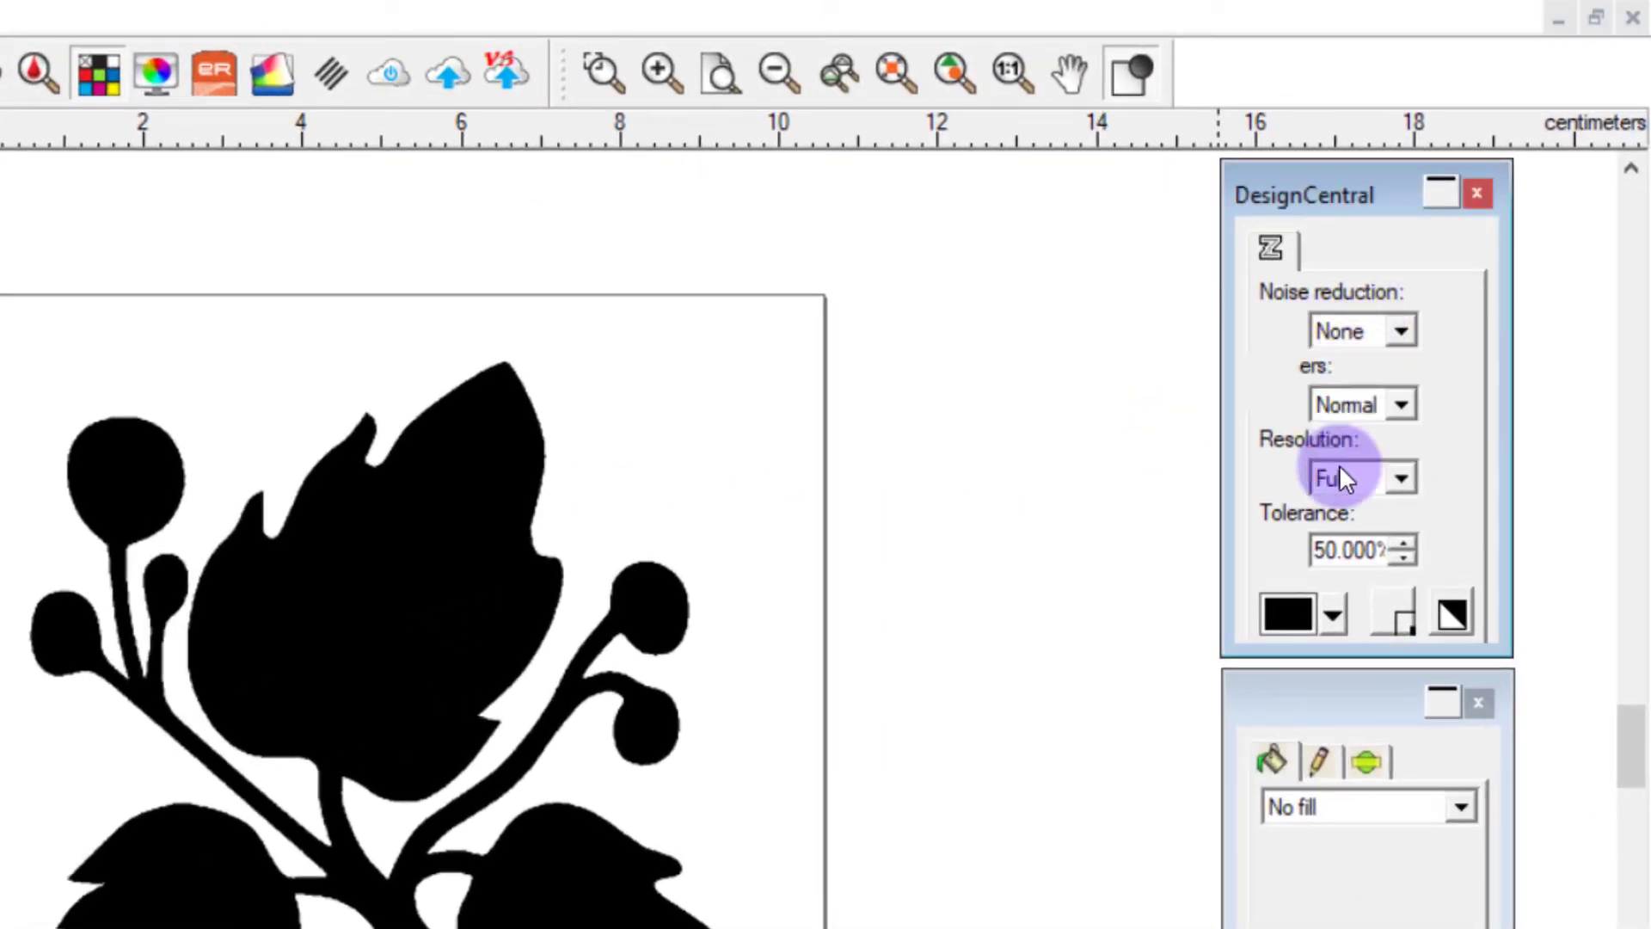
click(1354, 400)
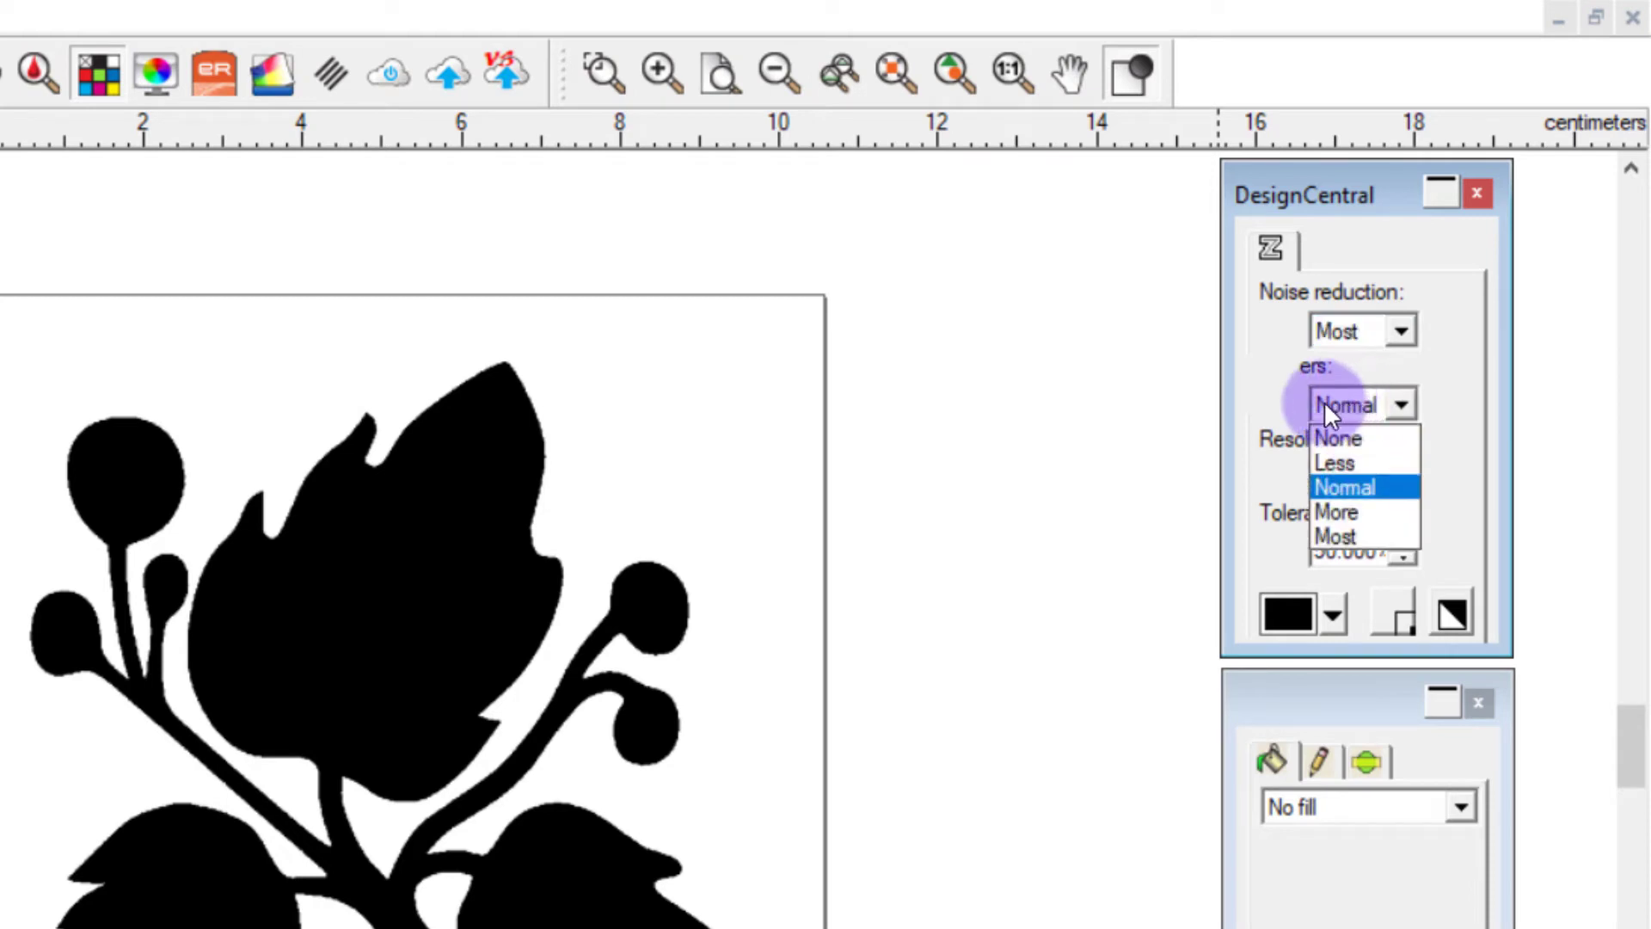
click(1345, 538)
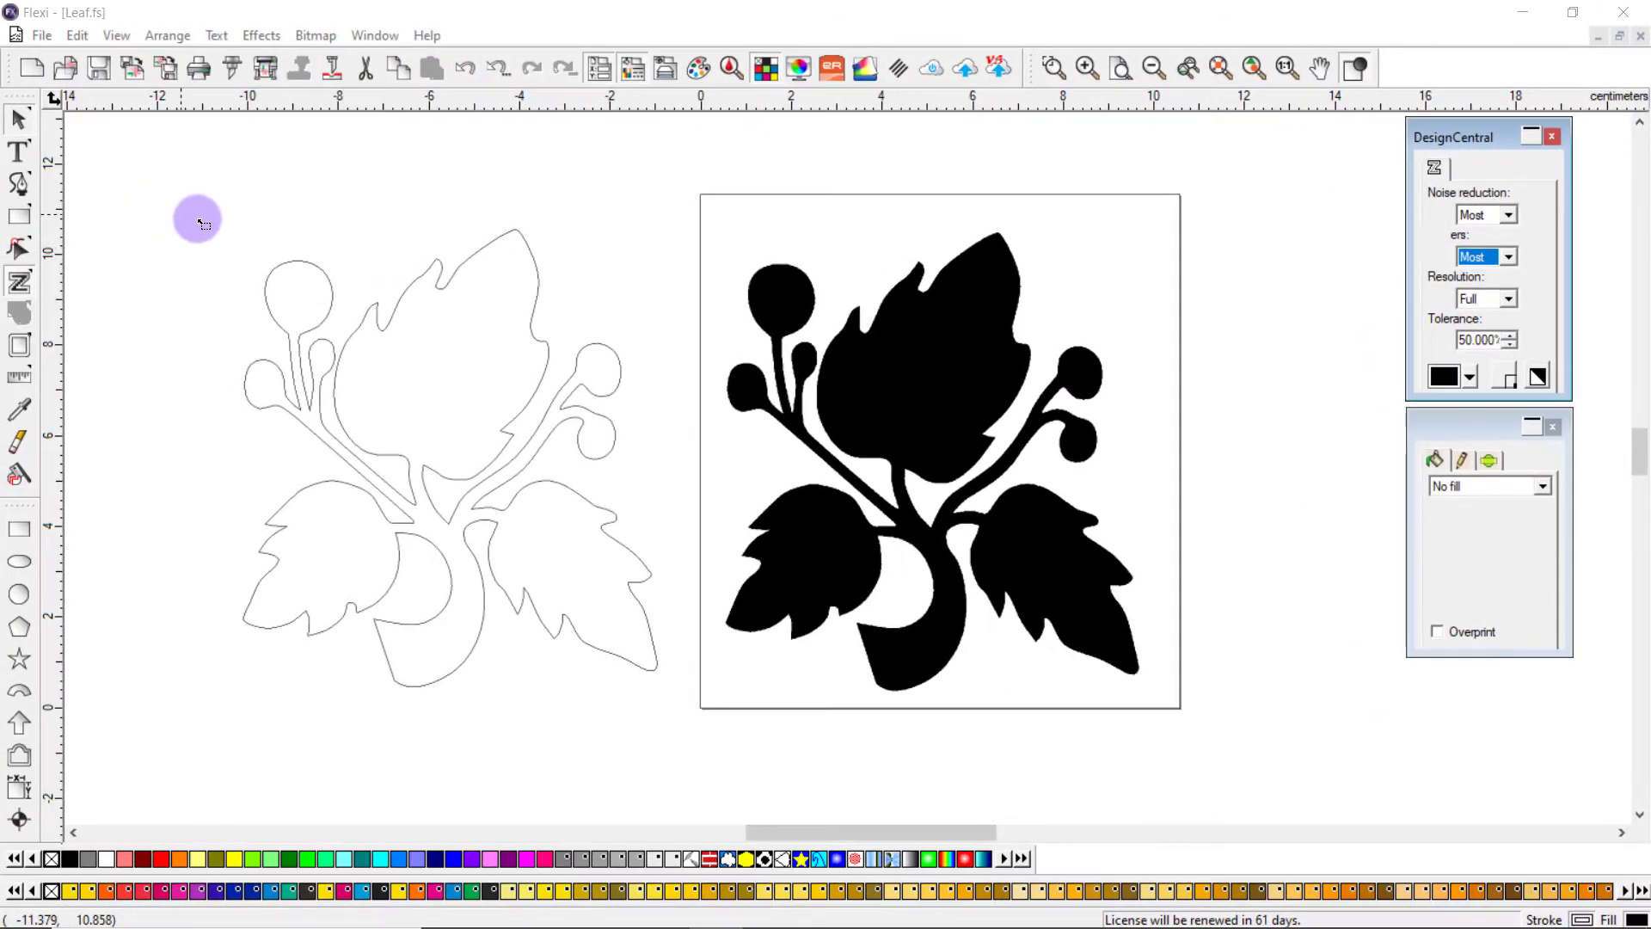
Deselect the leaf and switch to the colortrace.fs cow logo document.
click(19, 119)
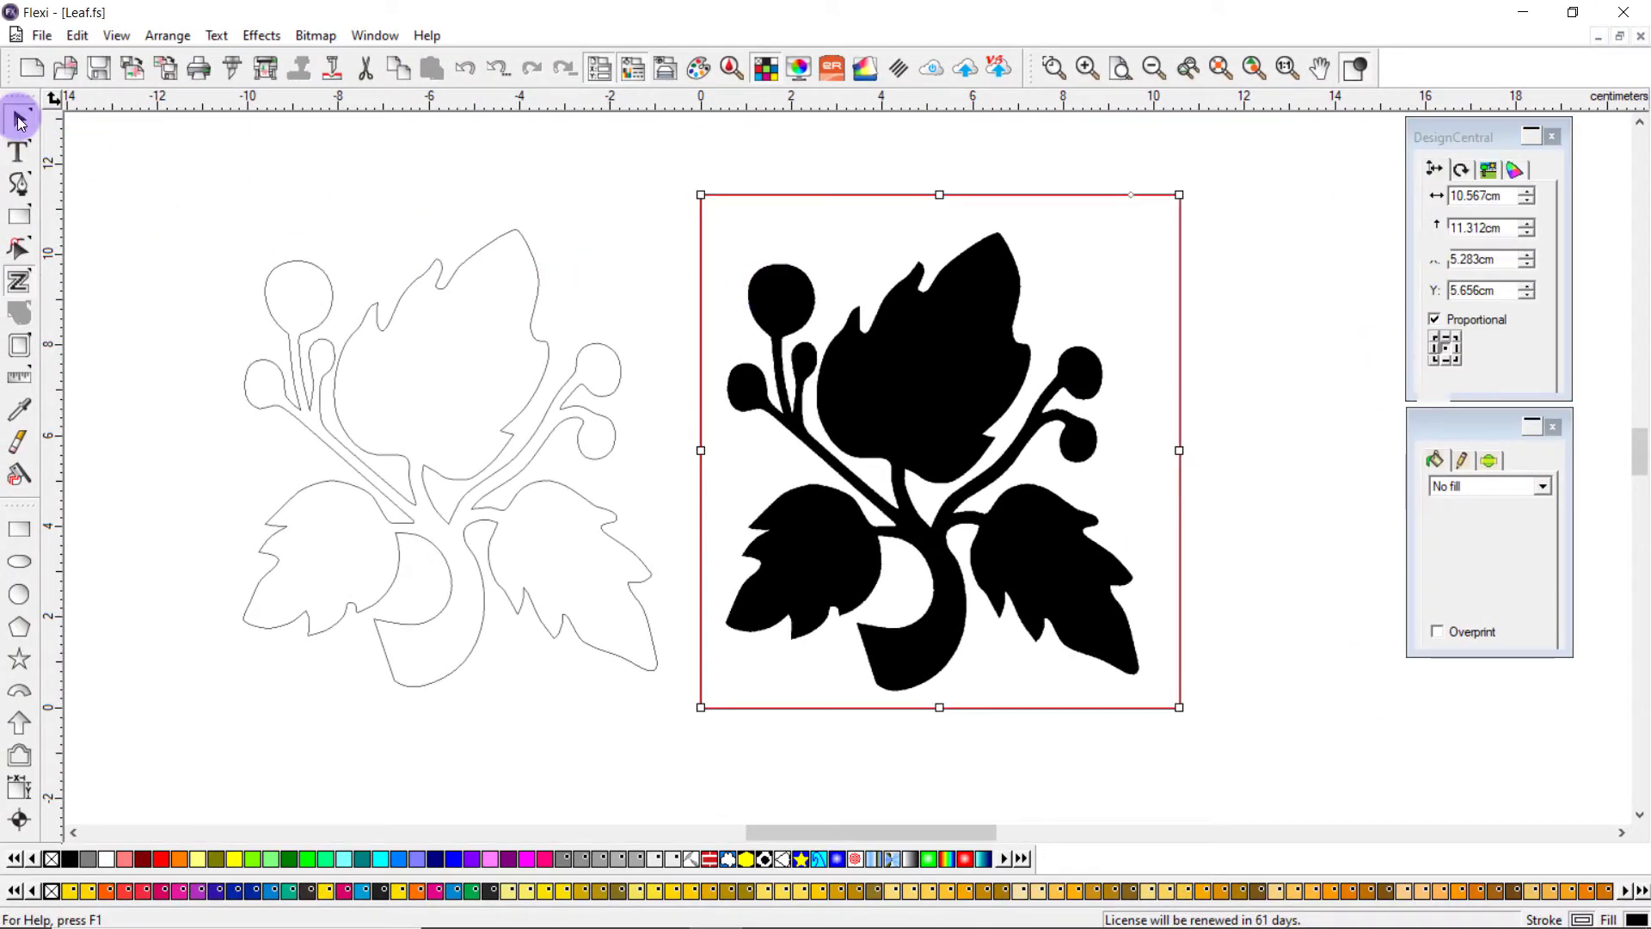
click(652, 240)
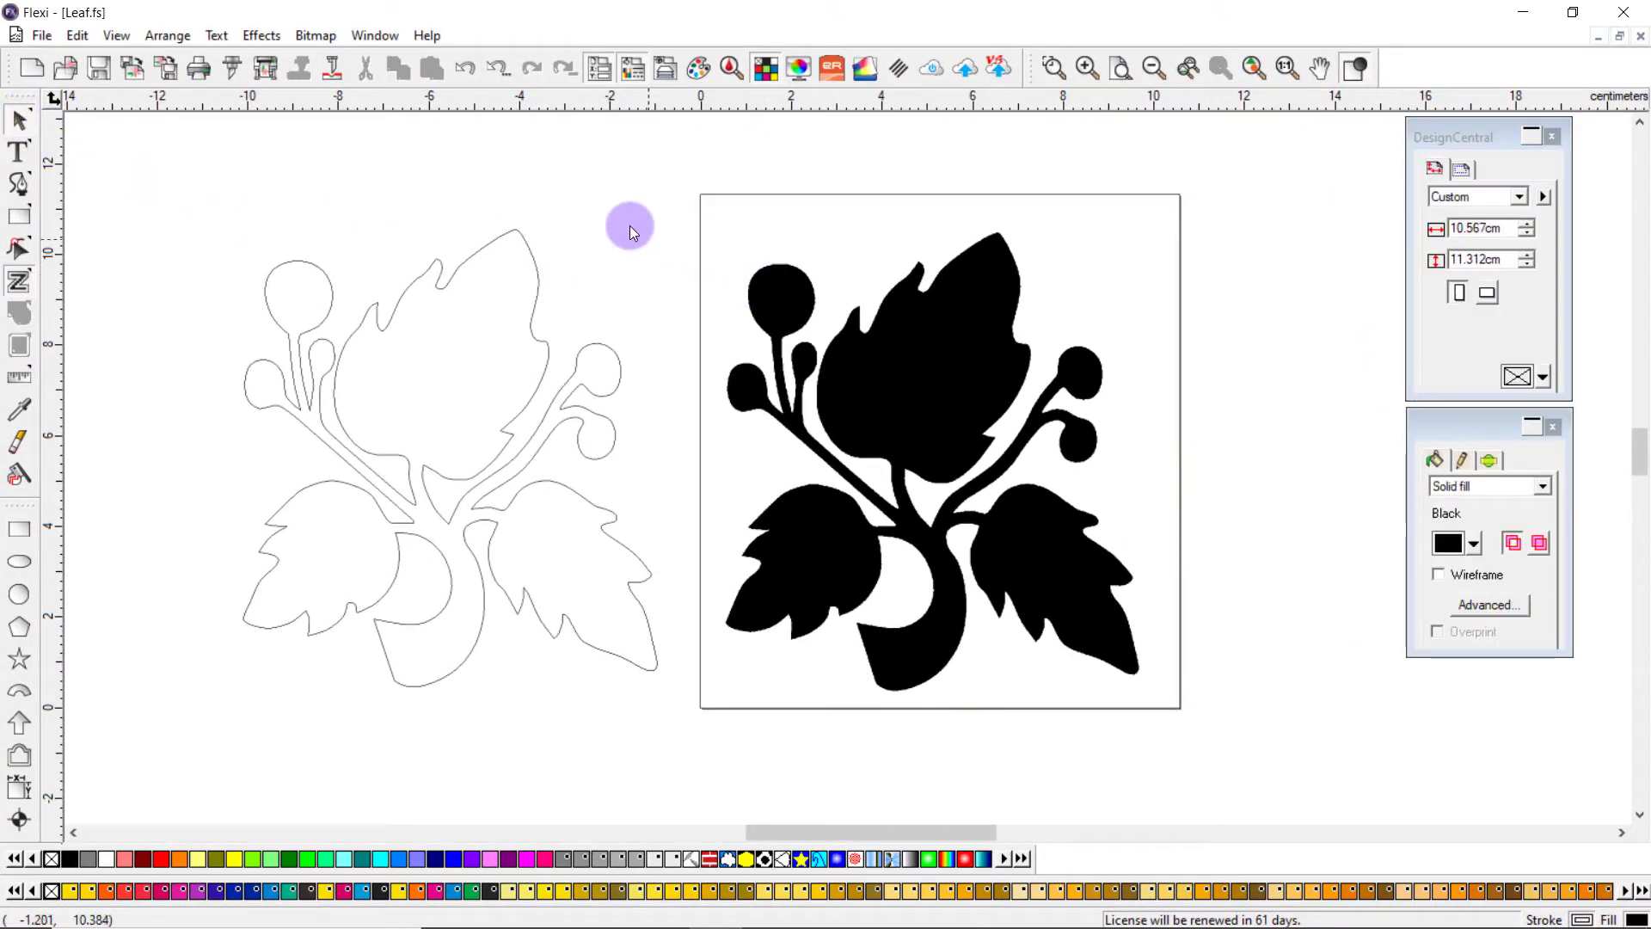
click(374, 39)
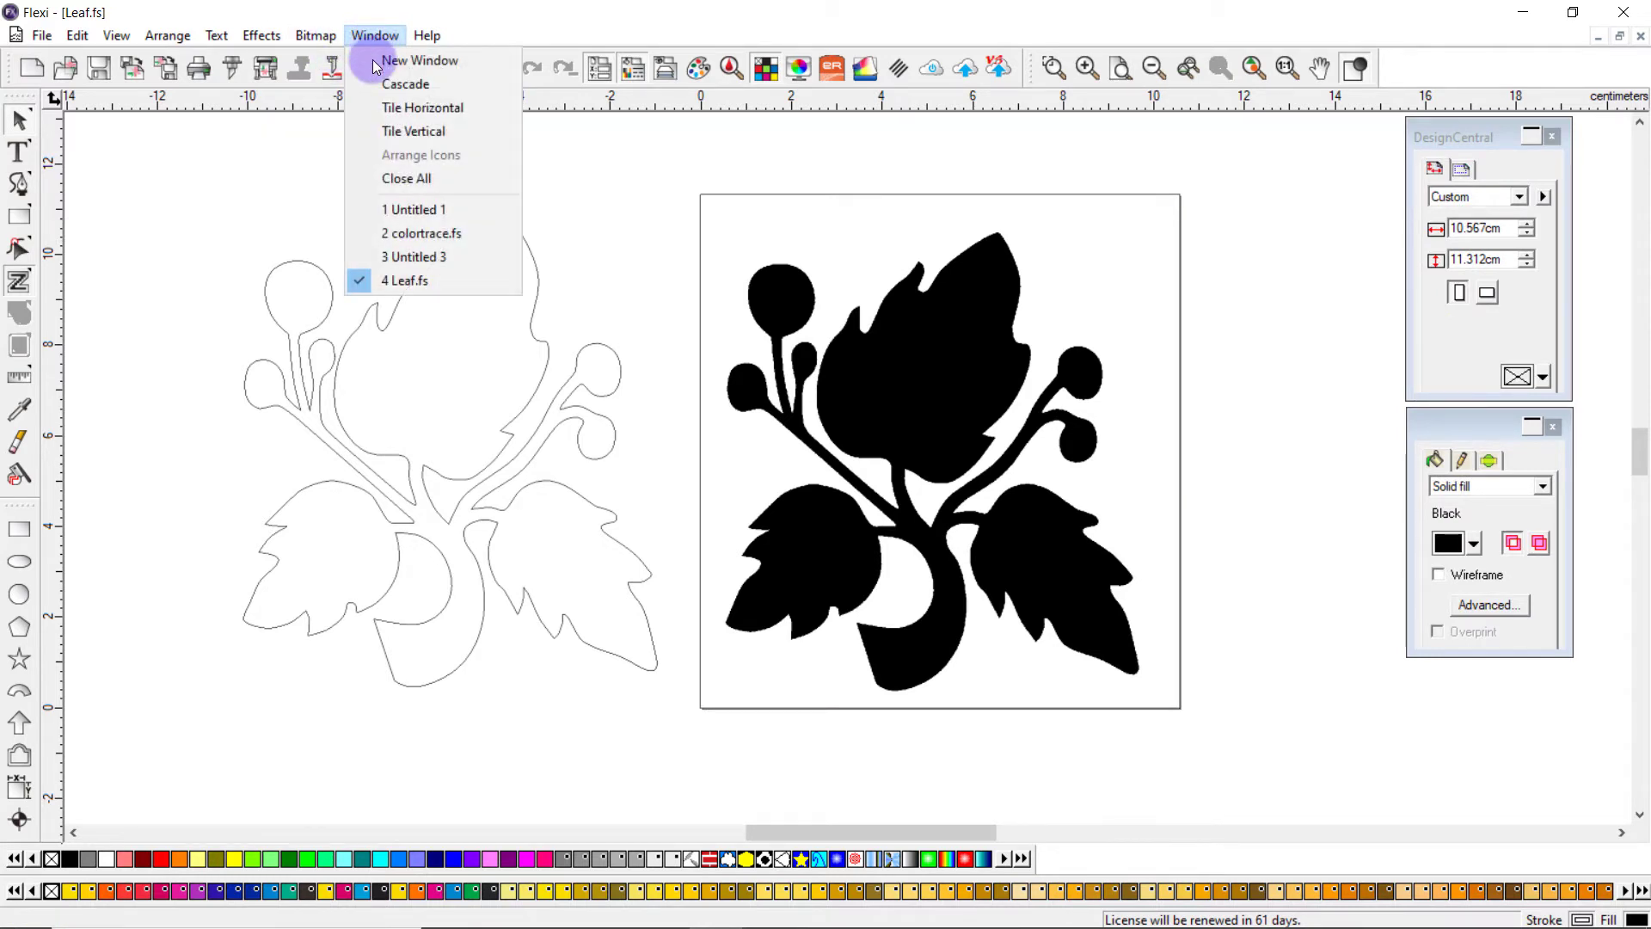
click(400, 235)
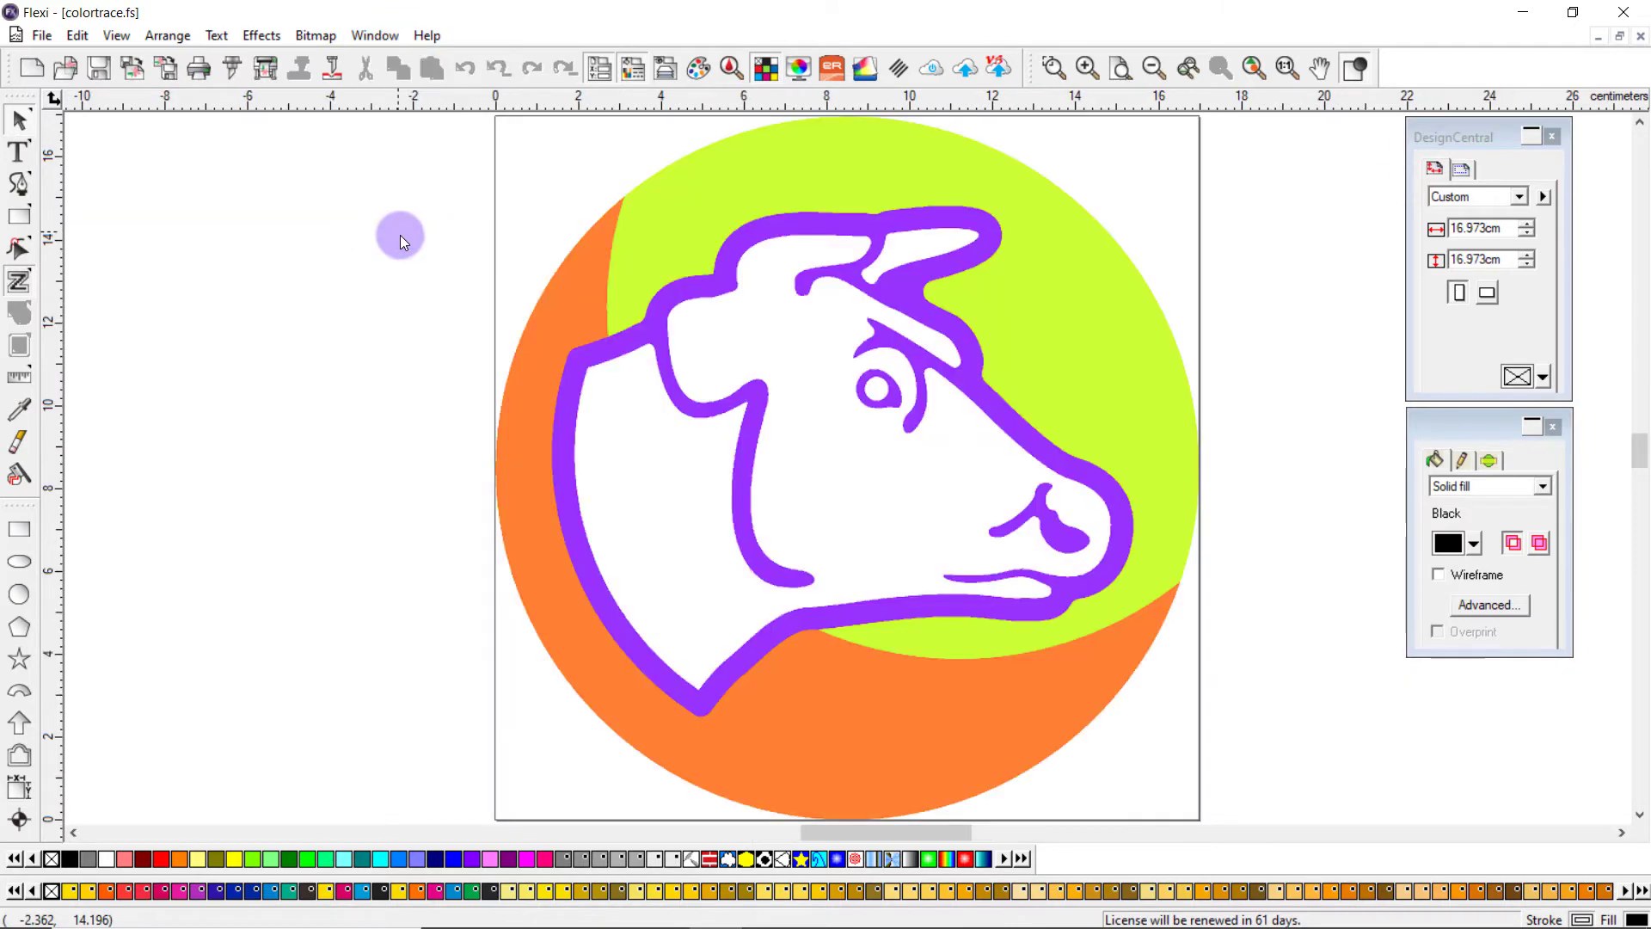
click(1134, 362)
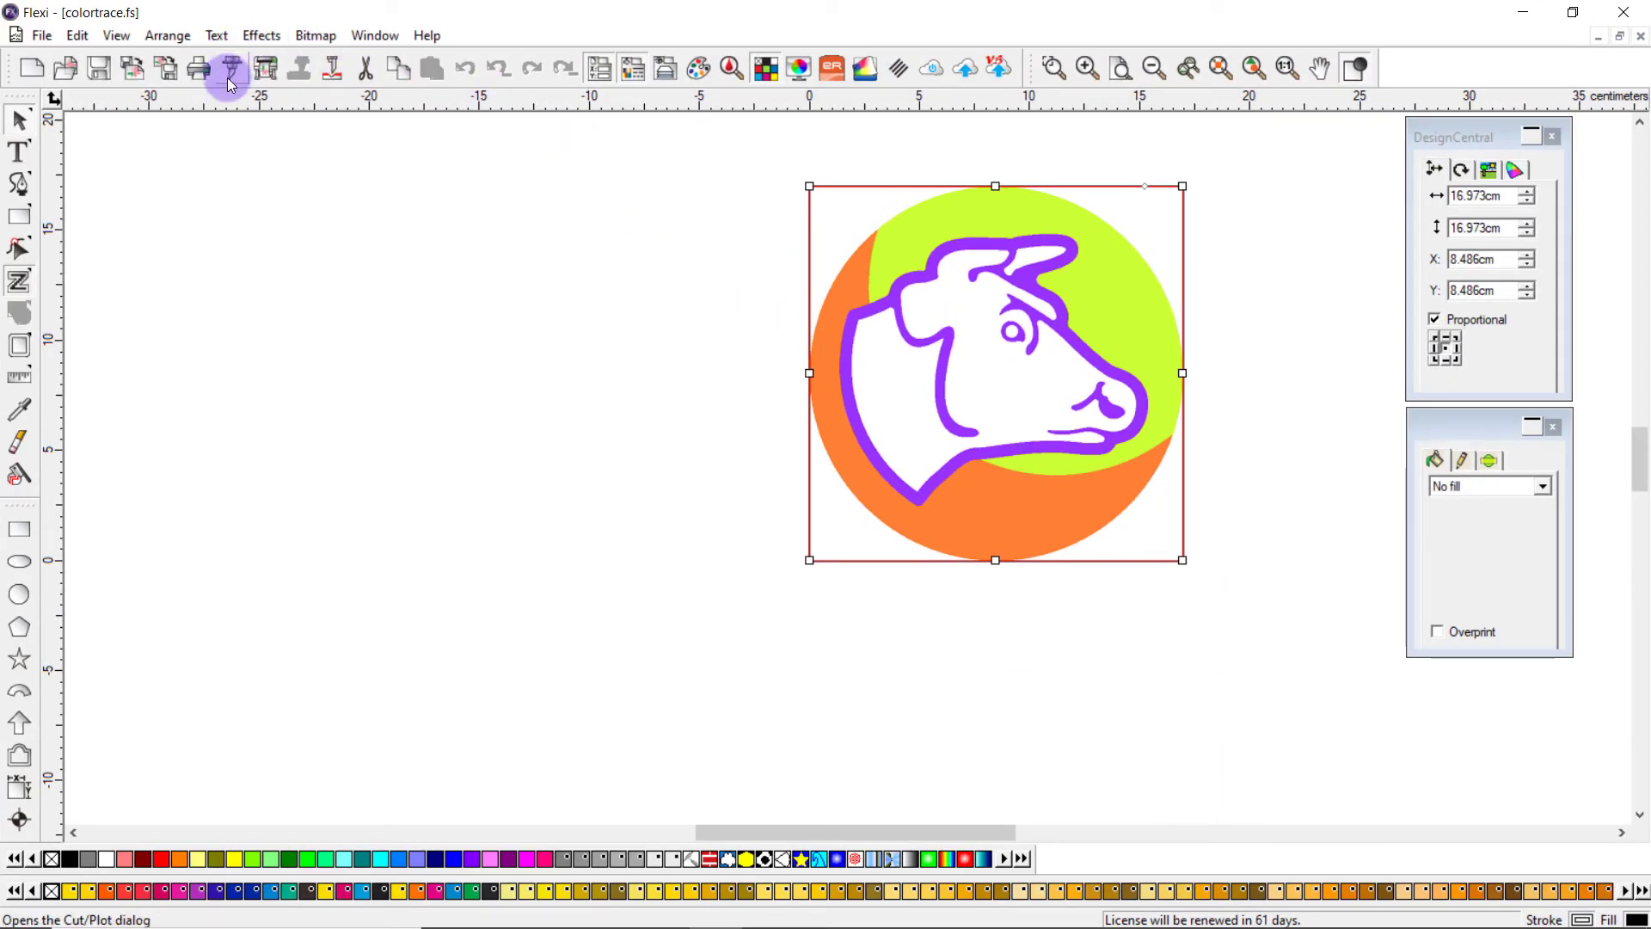
click(230, 71)
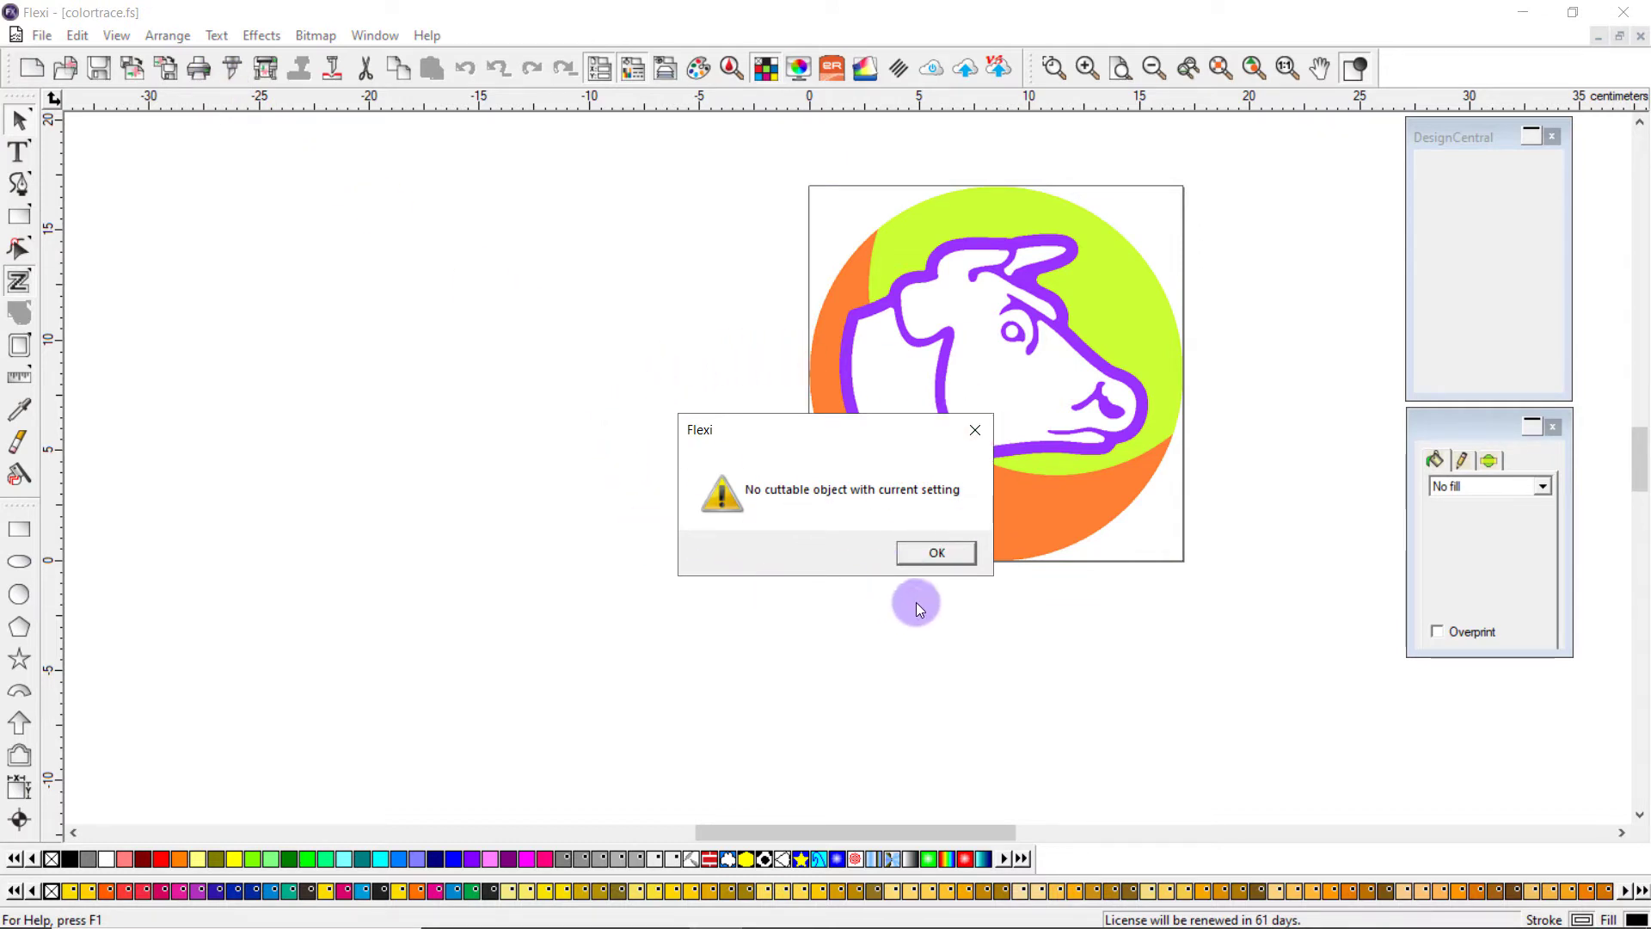
click(921, 554)
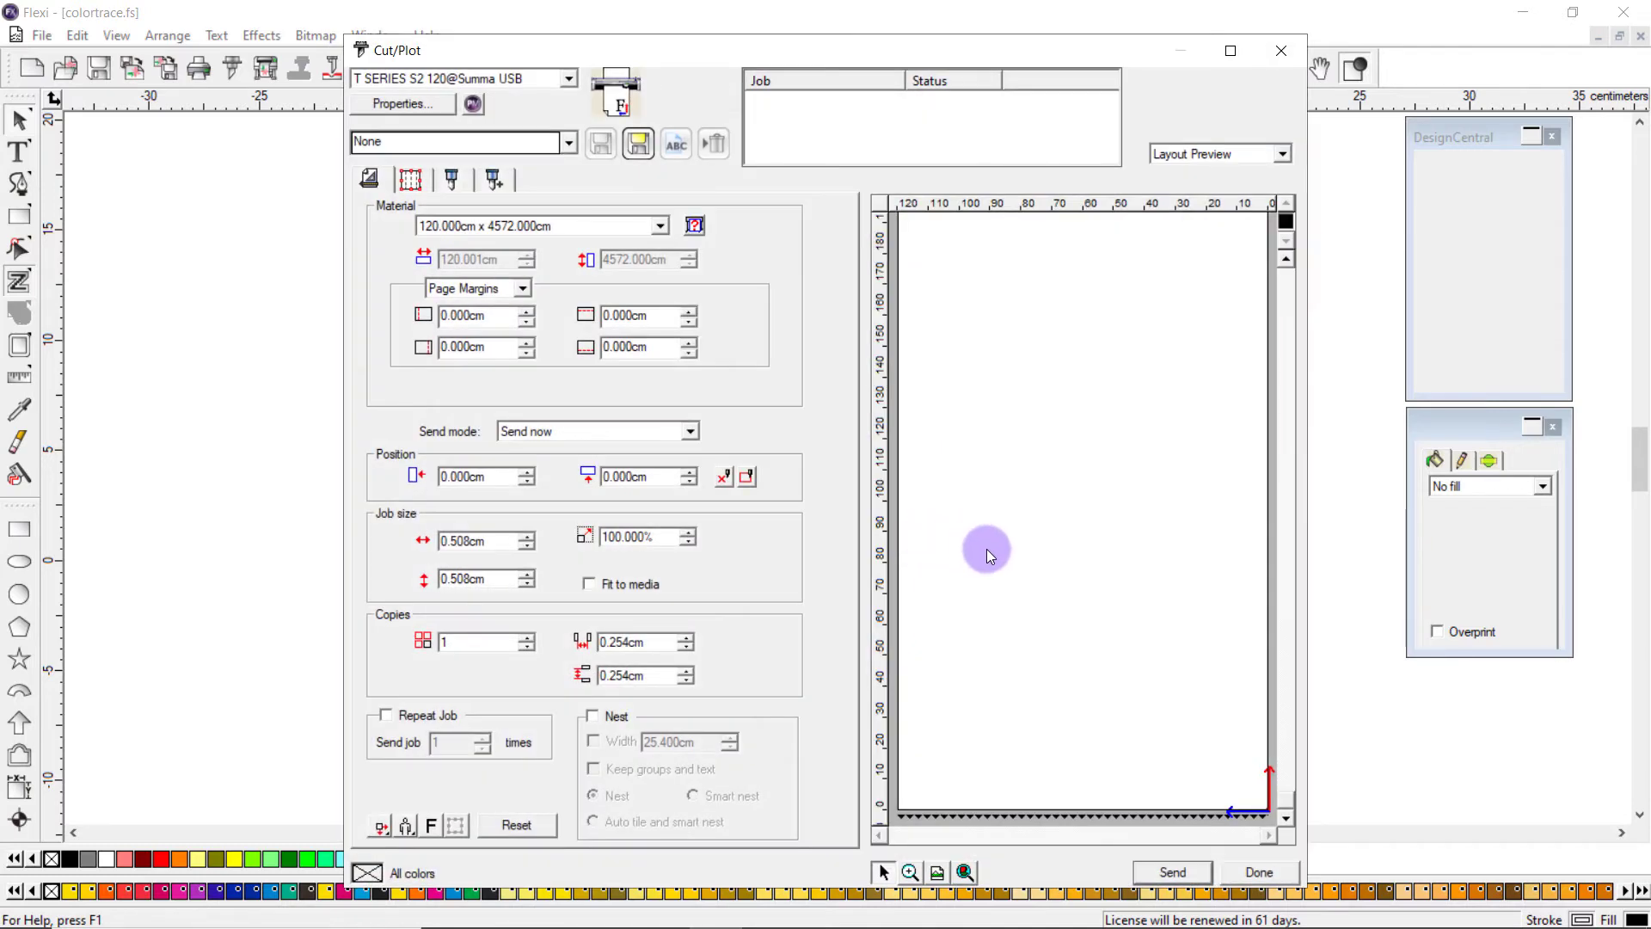
key(Escape)
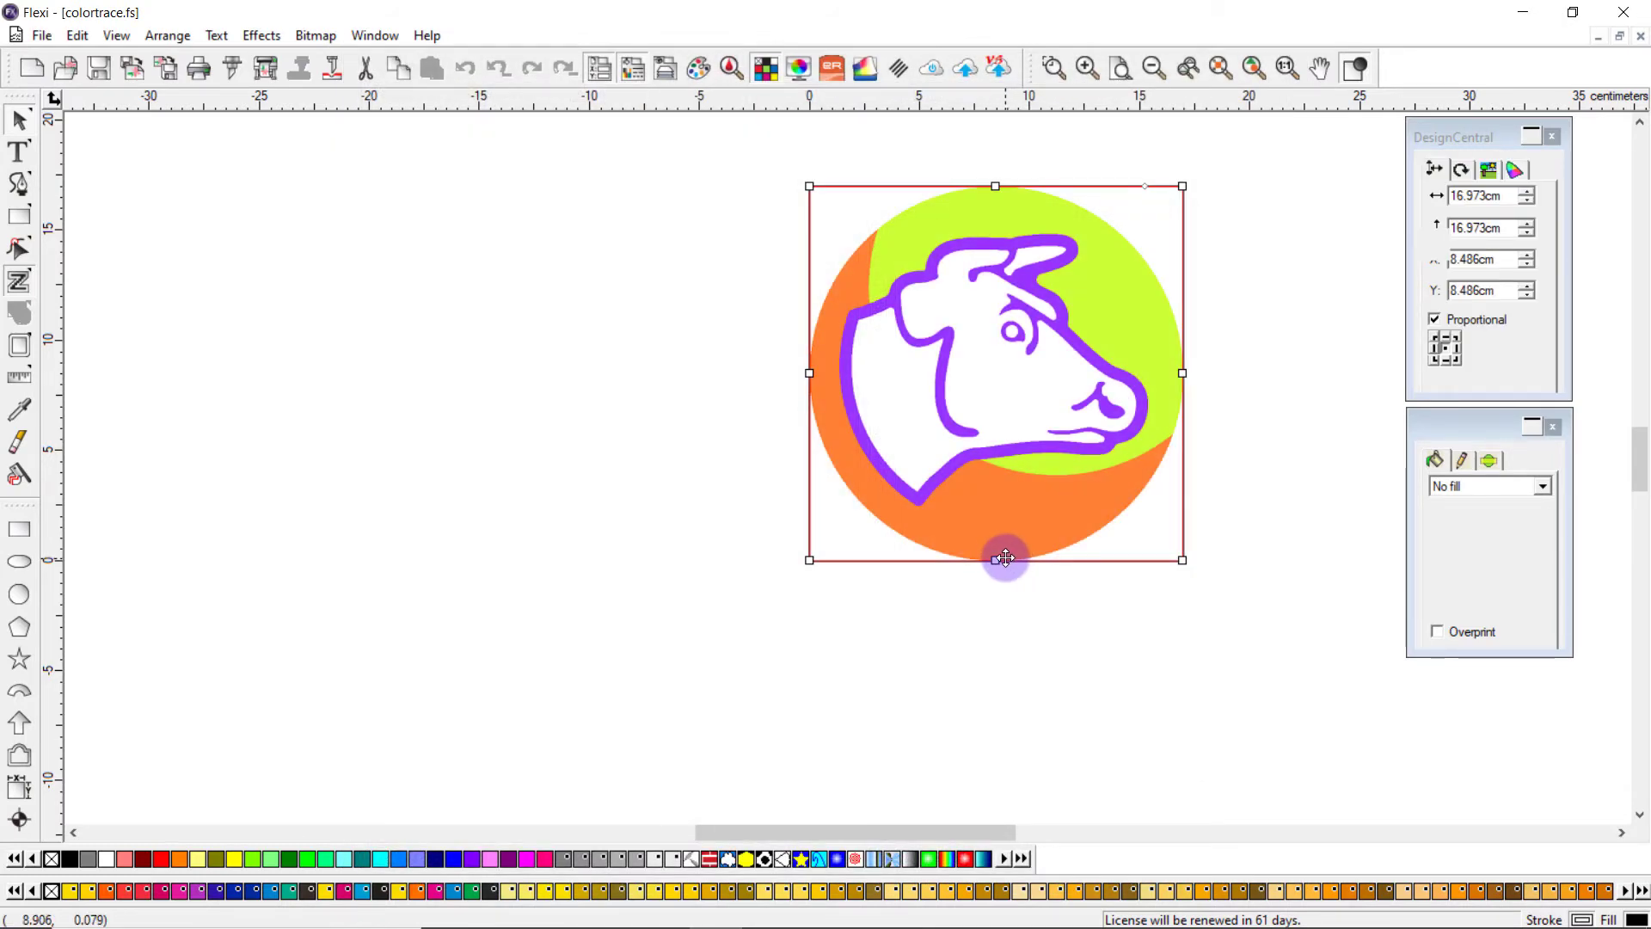
Autotrace the cow logo bitmap with a marquee around it.
click(316, 37)
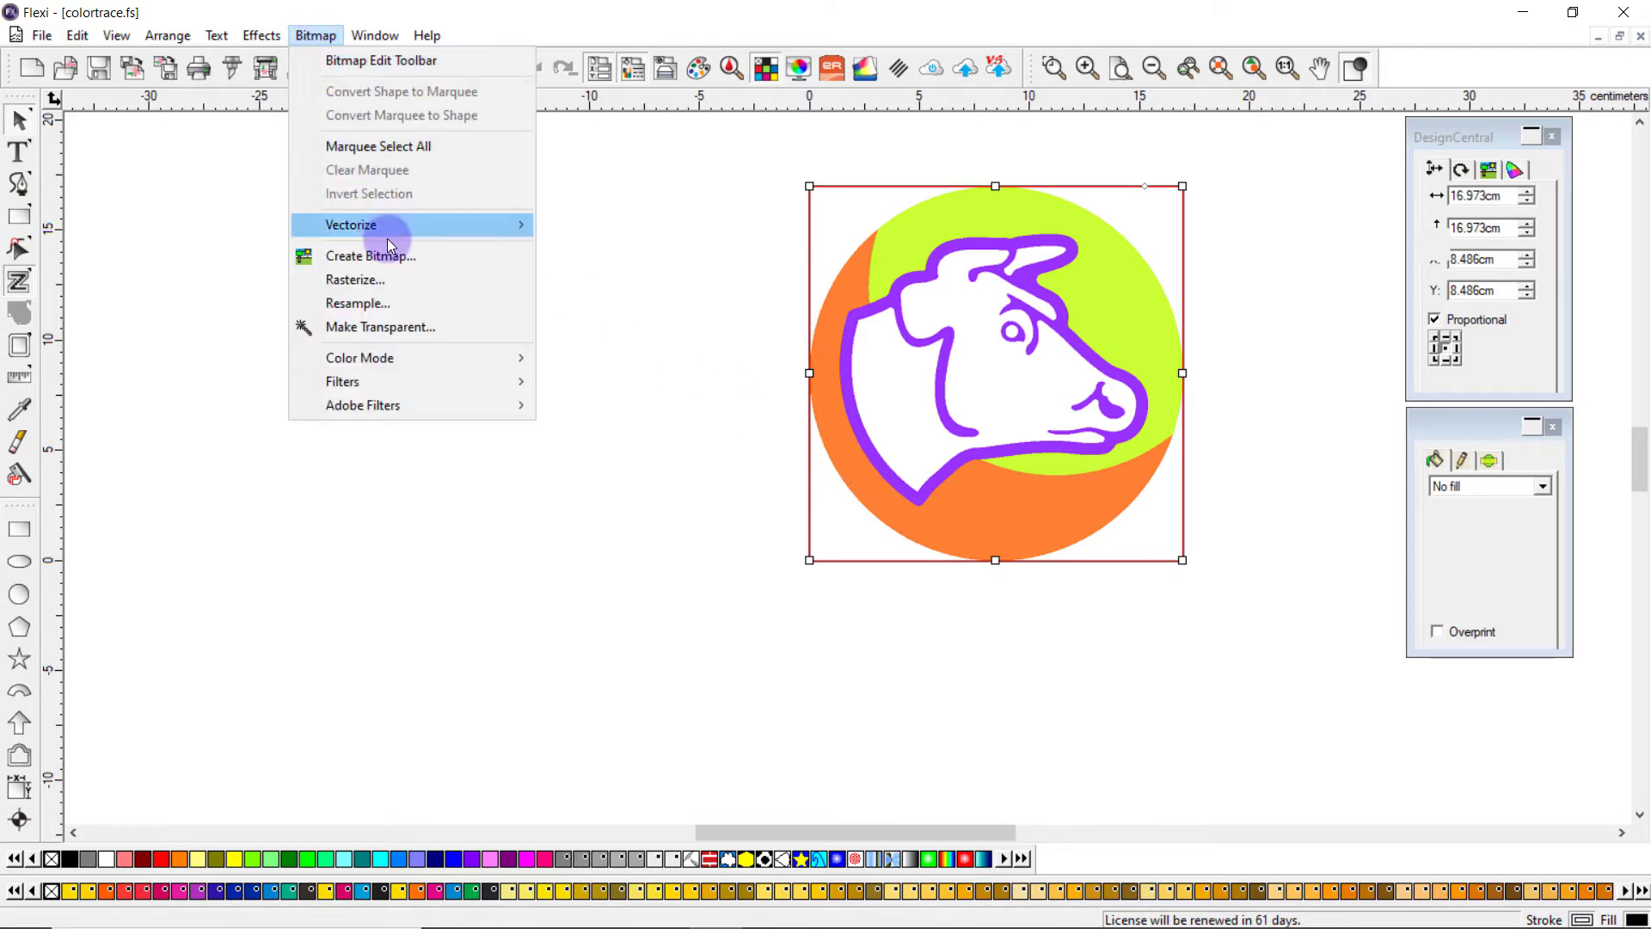
mouse_move(385, 227)
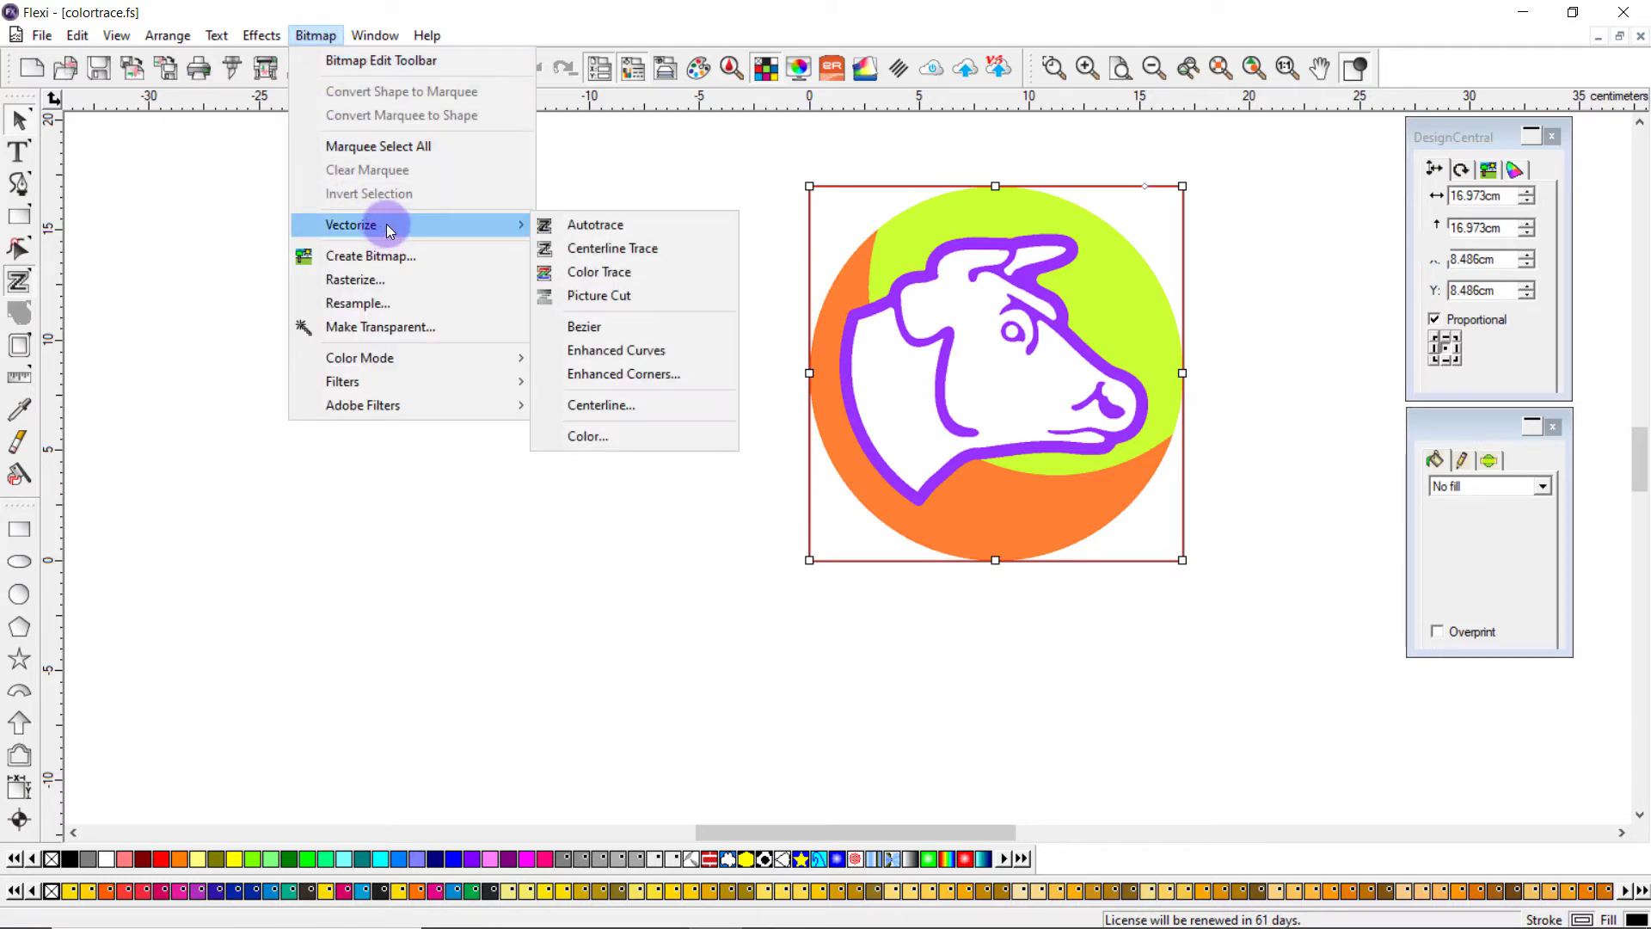
click(593, 231)
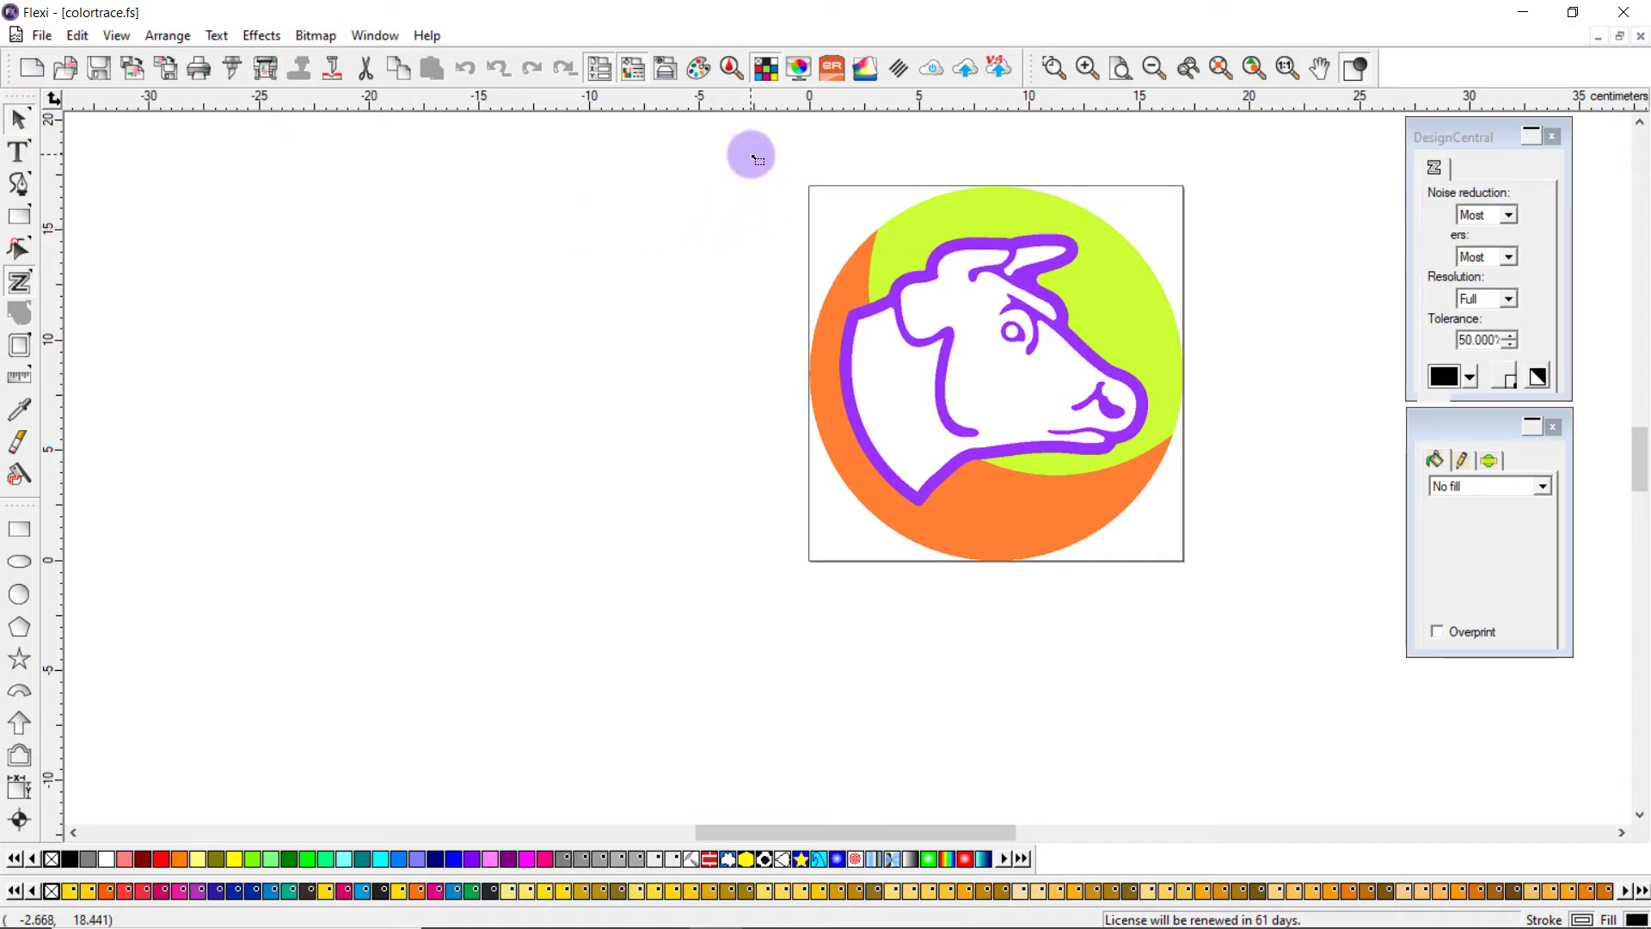
drag(752, 157, 1251, 584)
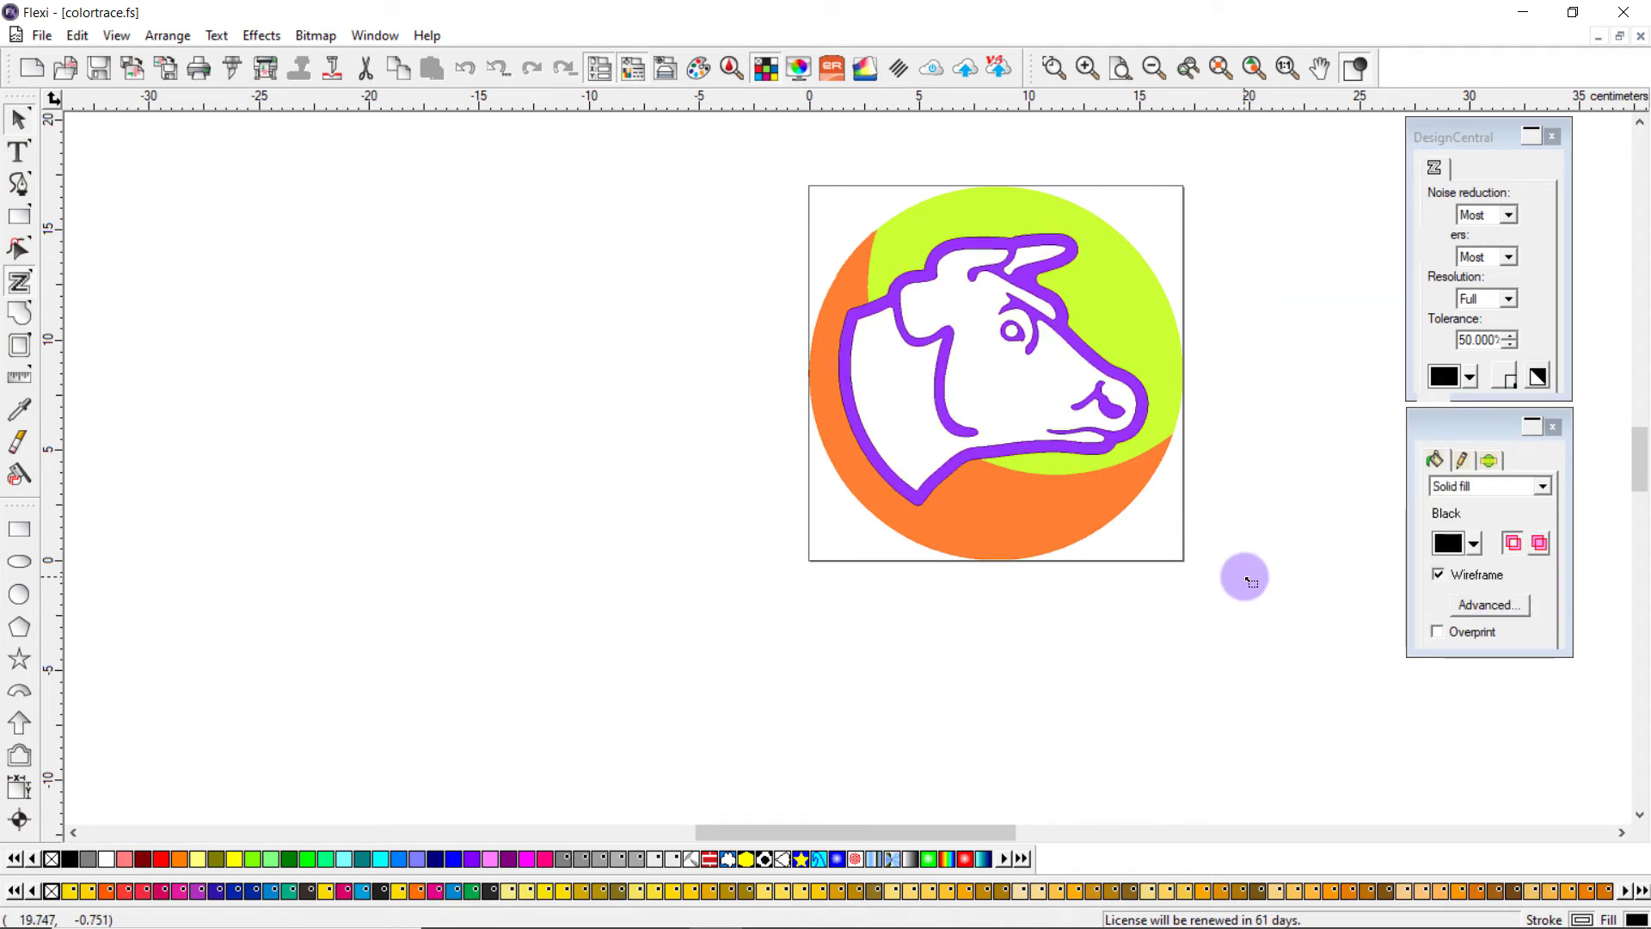
Drag the traced cow outline to the left of the colour bitmap.
click(19, 119)
drag(942, 337, 449, 358)
click(657, 332)
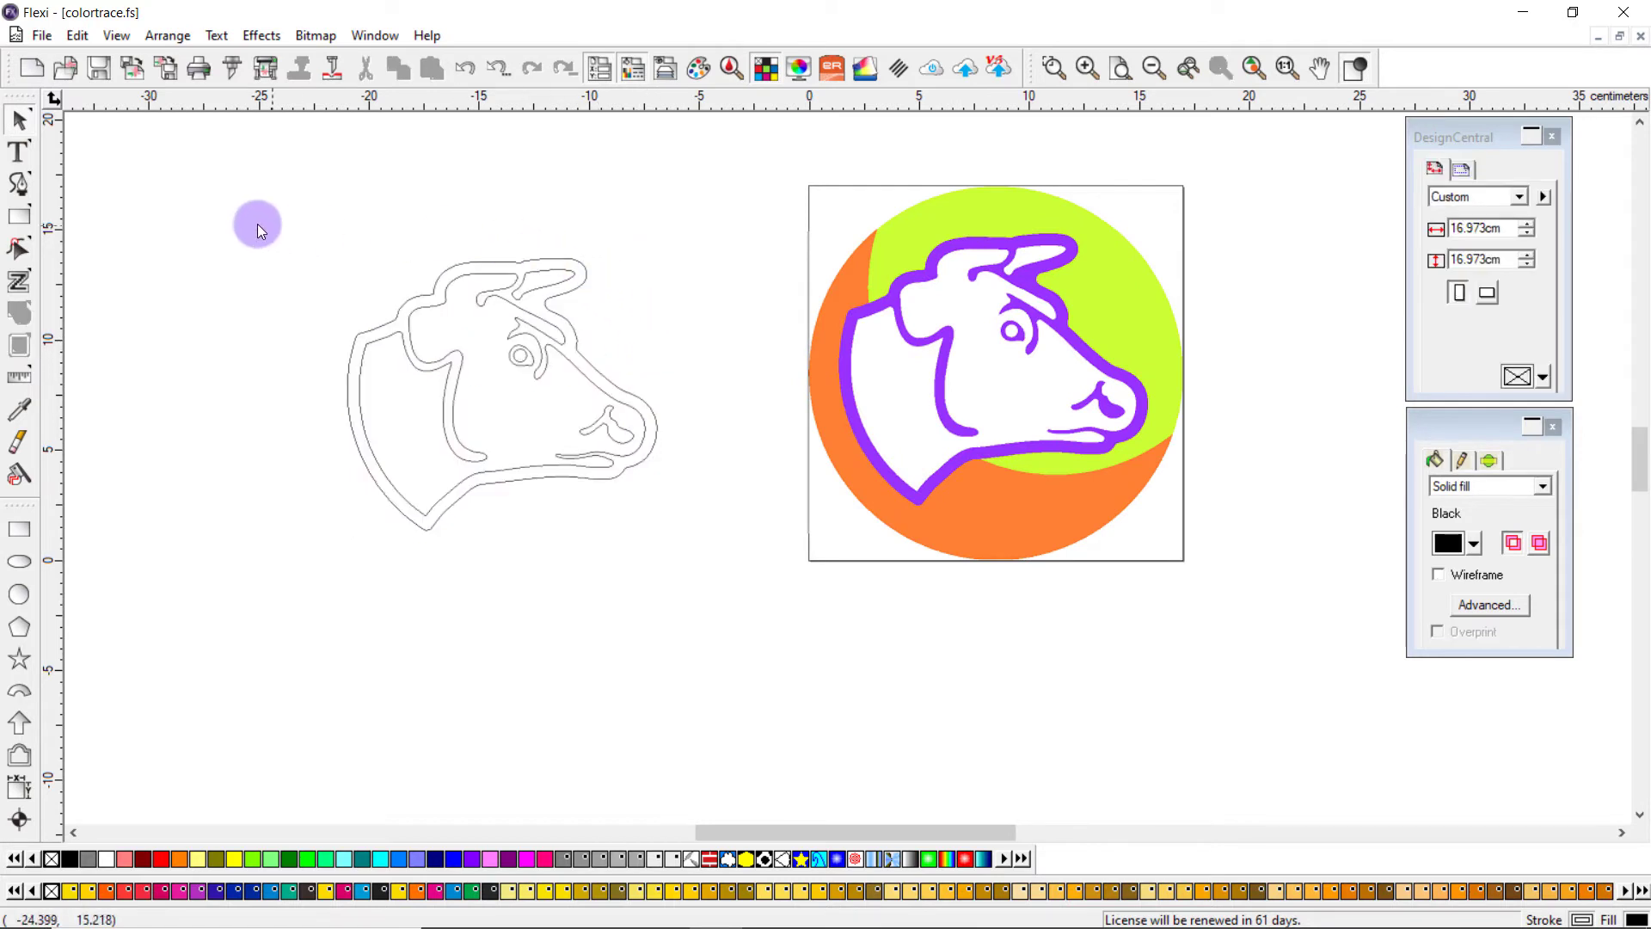
drag(261, 228, 656, 553)
click(756, 519)
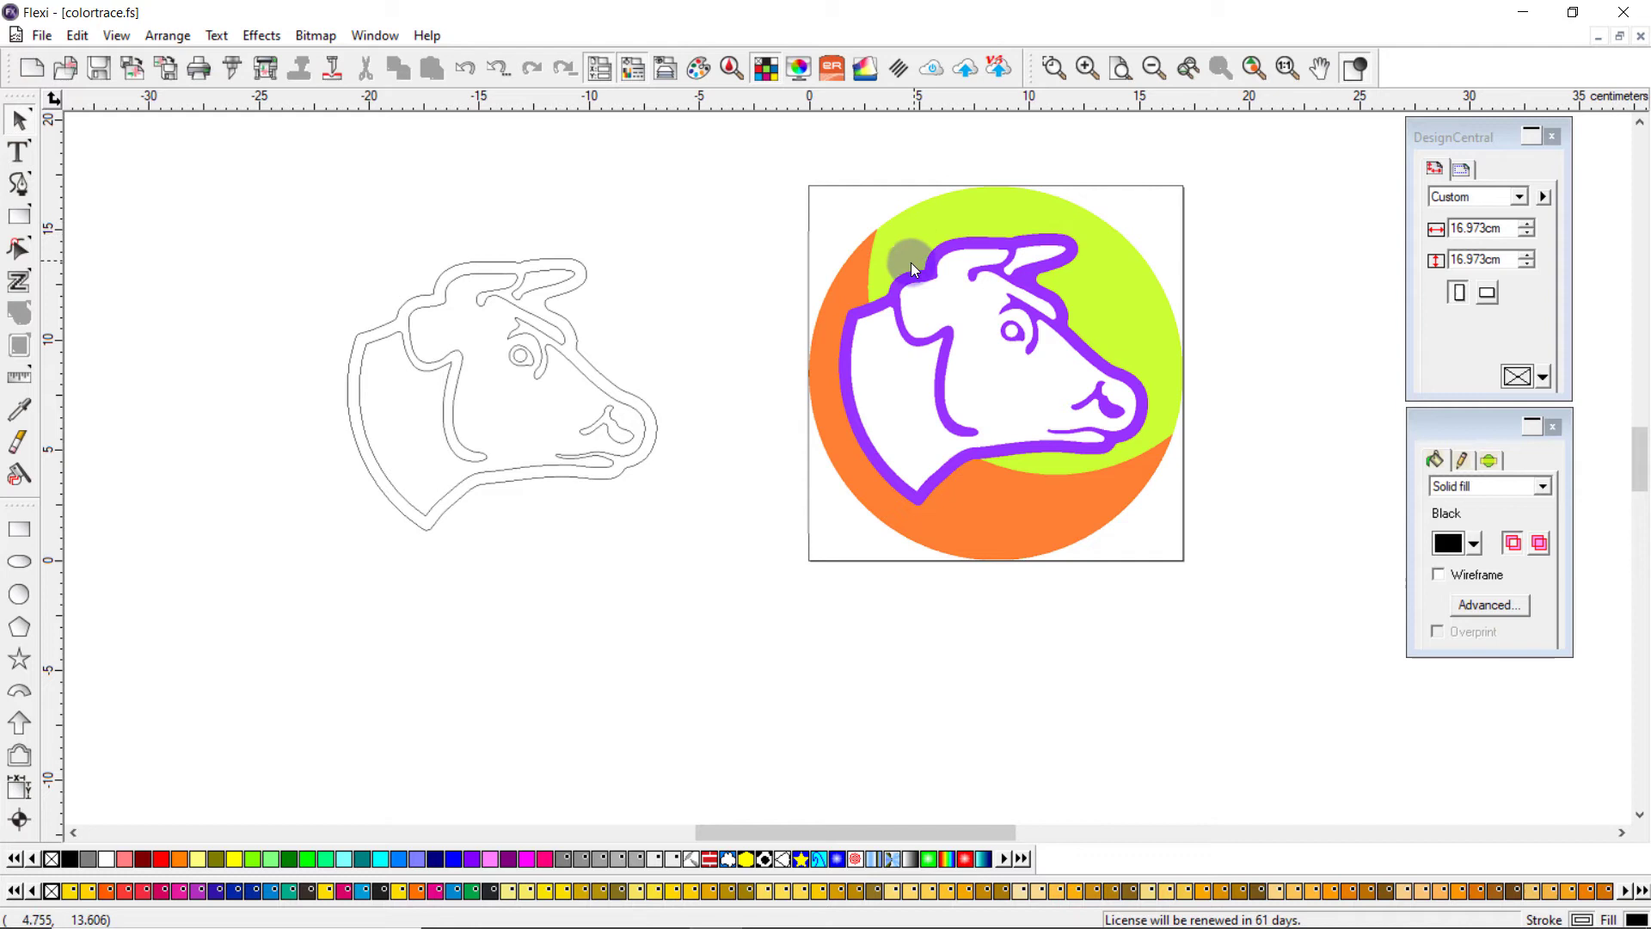
click(720, 286)
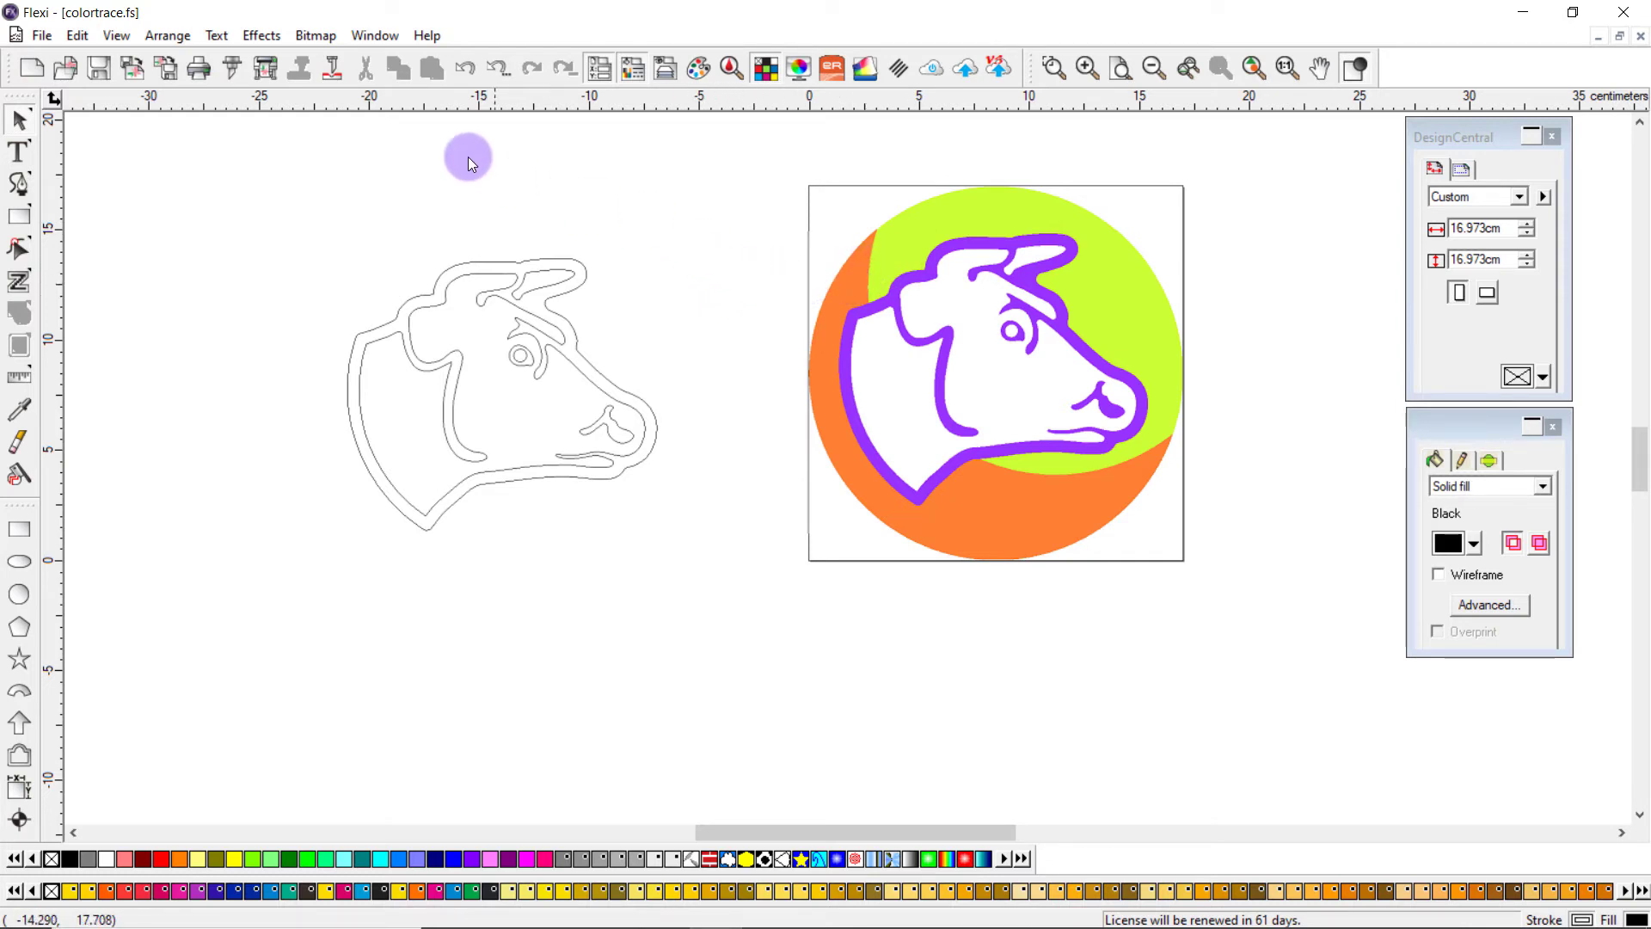
Choose Color Trace for the cow bitmap, showing Normal edge filter and 3 posterized colours.
click(315, 39)
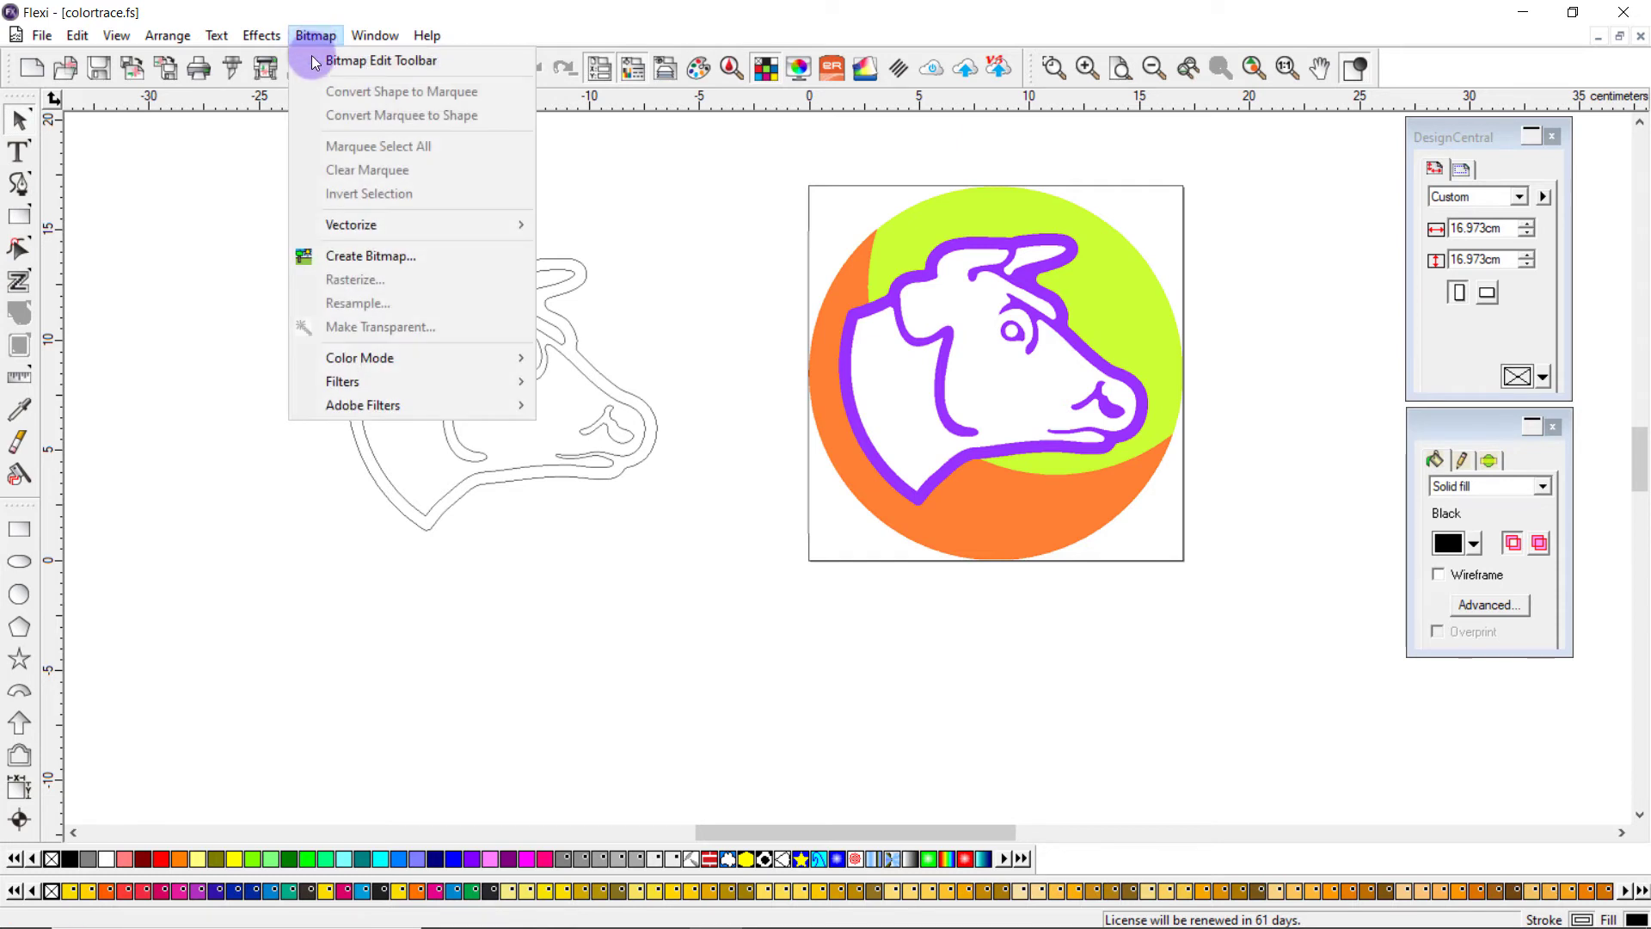
mouse_move(381, 226)
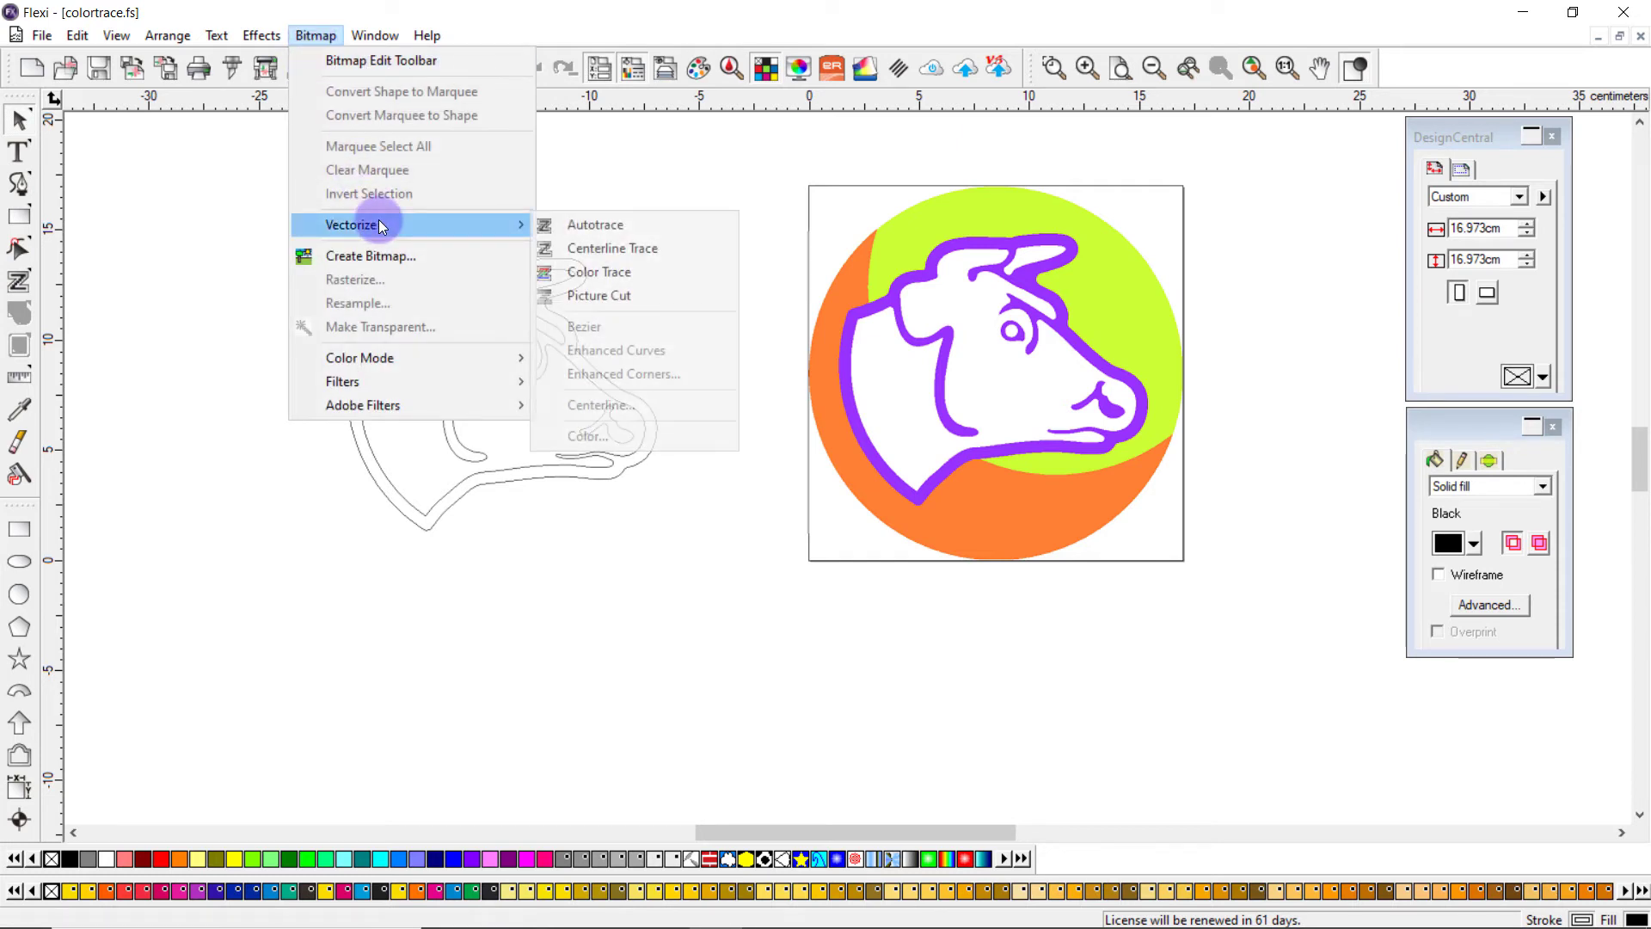
click(600, 282)
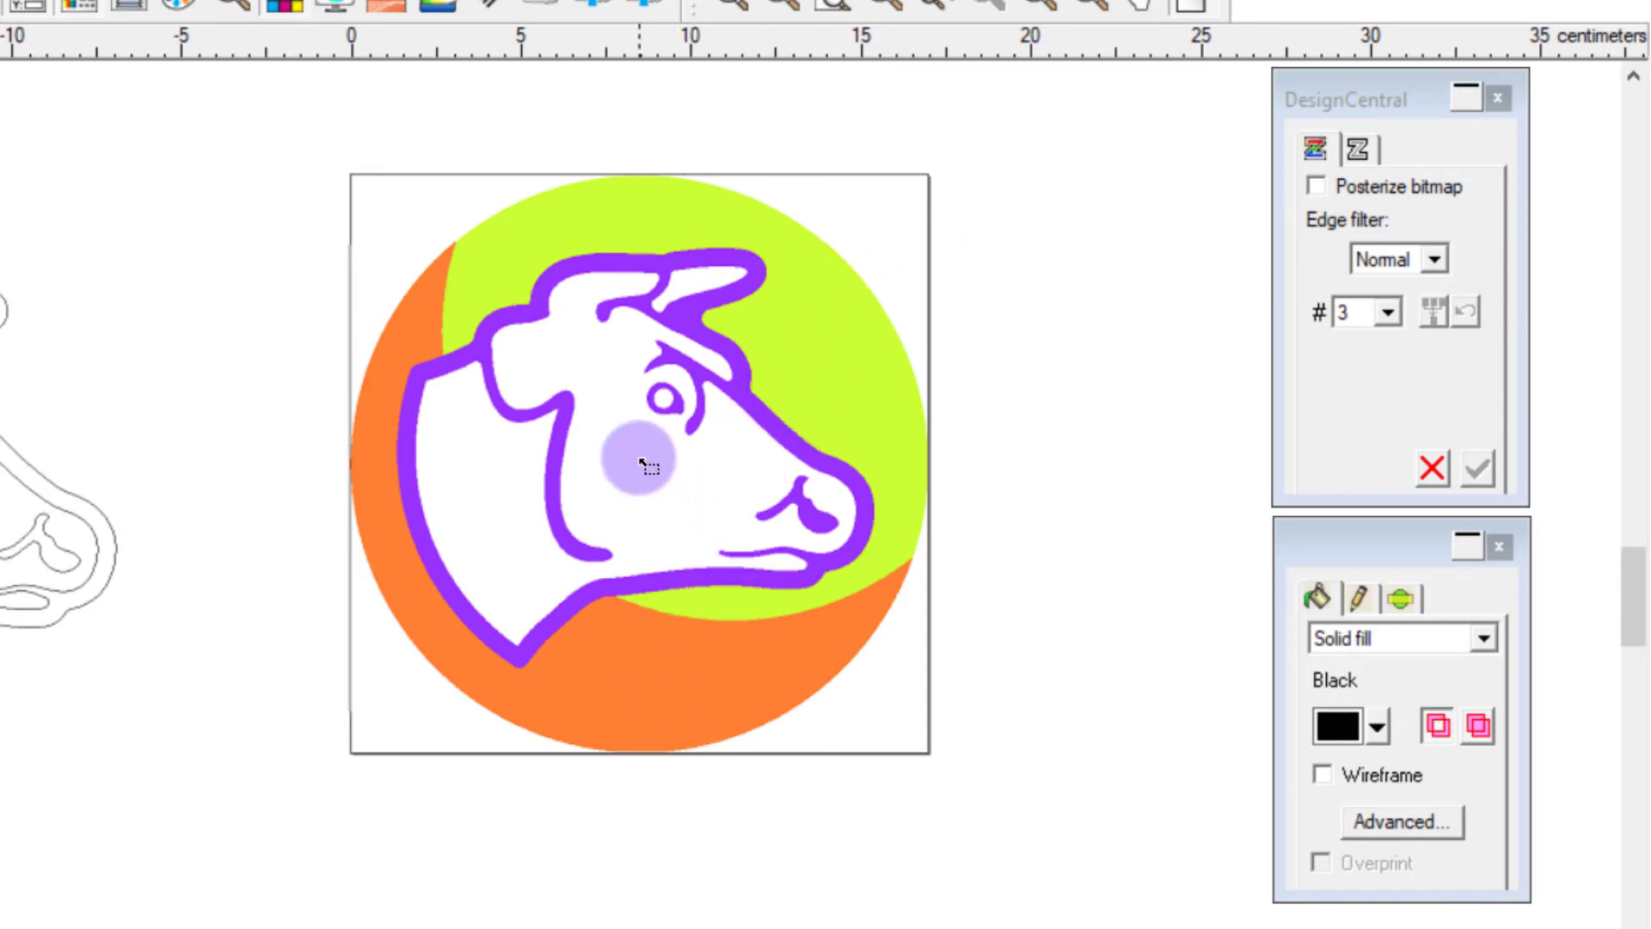
Set the colour count to 4 and select the cow logo bitmap.
click(1379, 318)
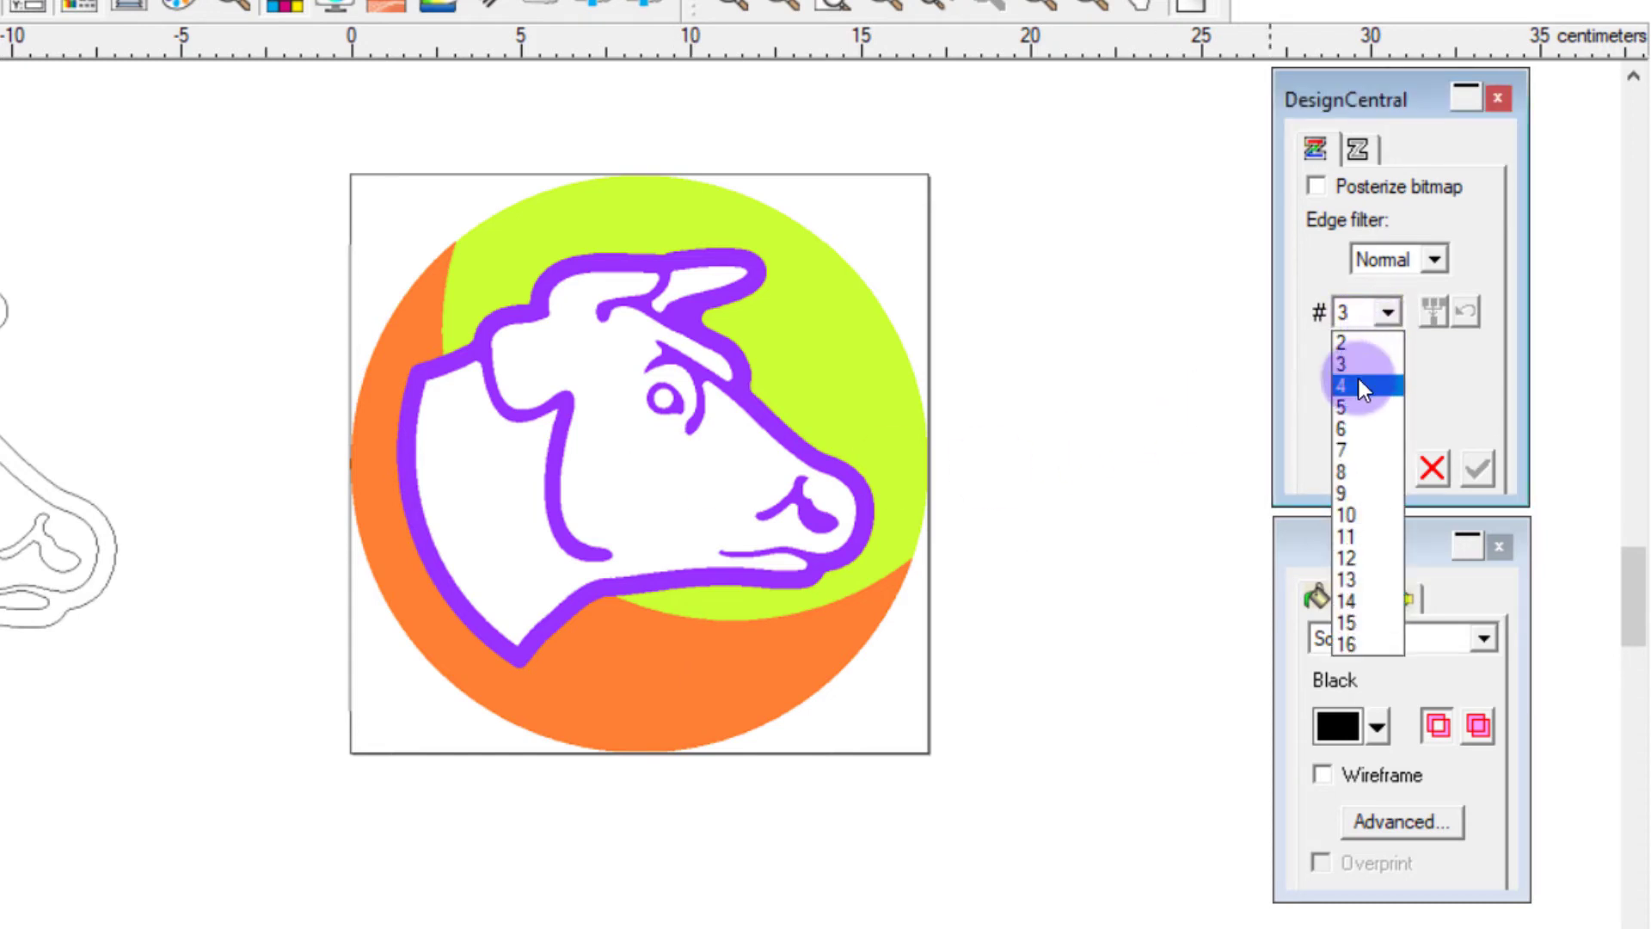
click(1359, 385)
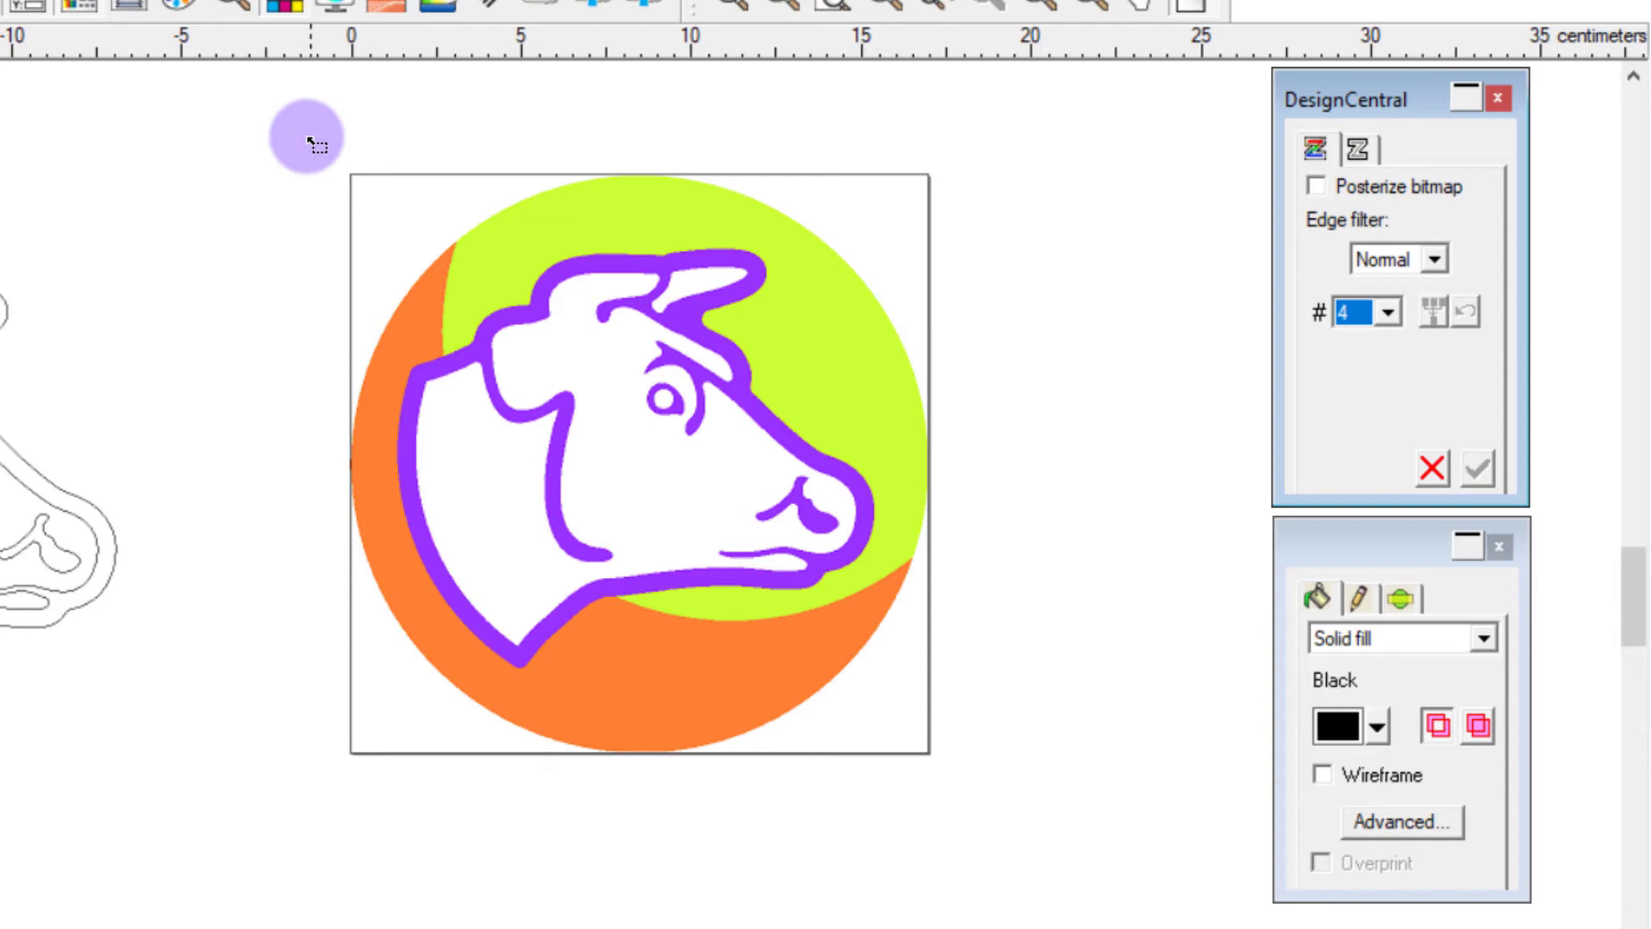
drag(303, 133, 1040, 803)
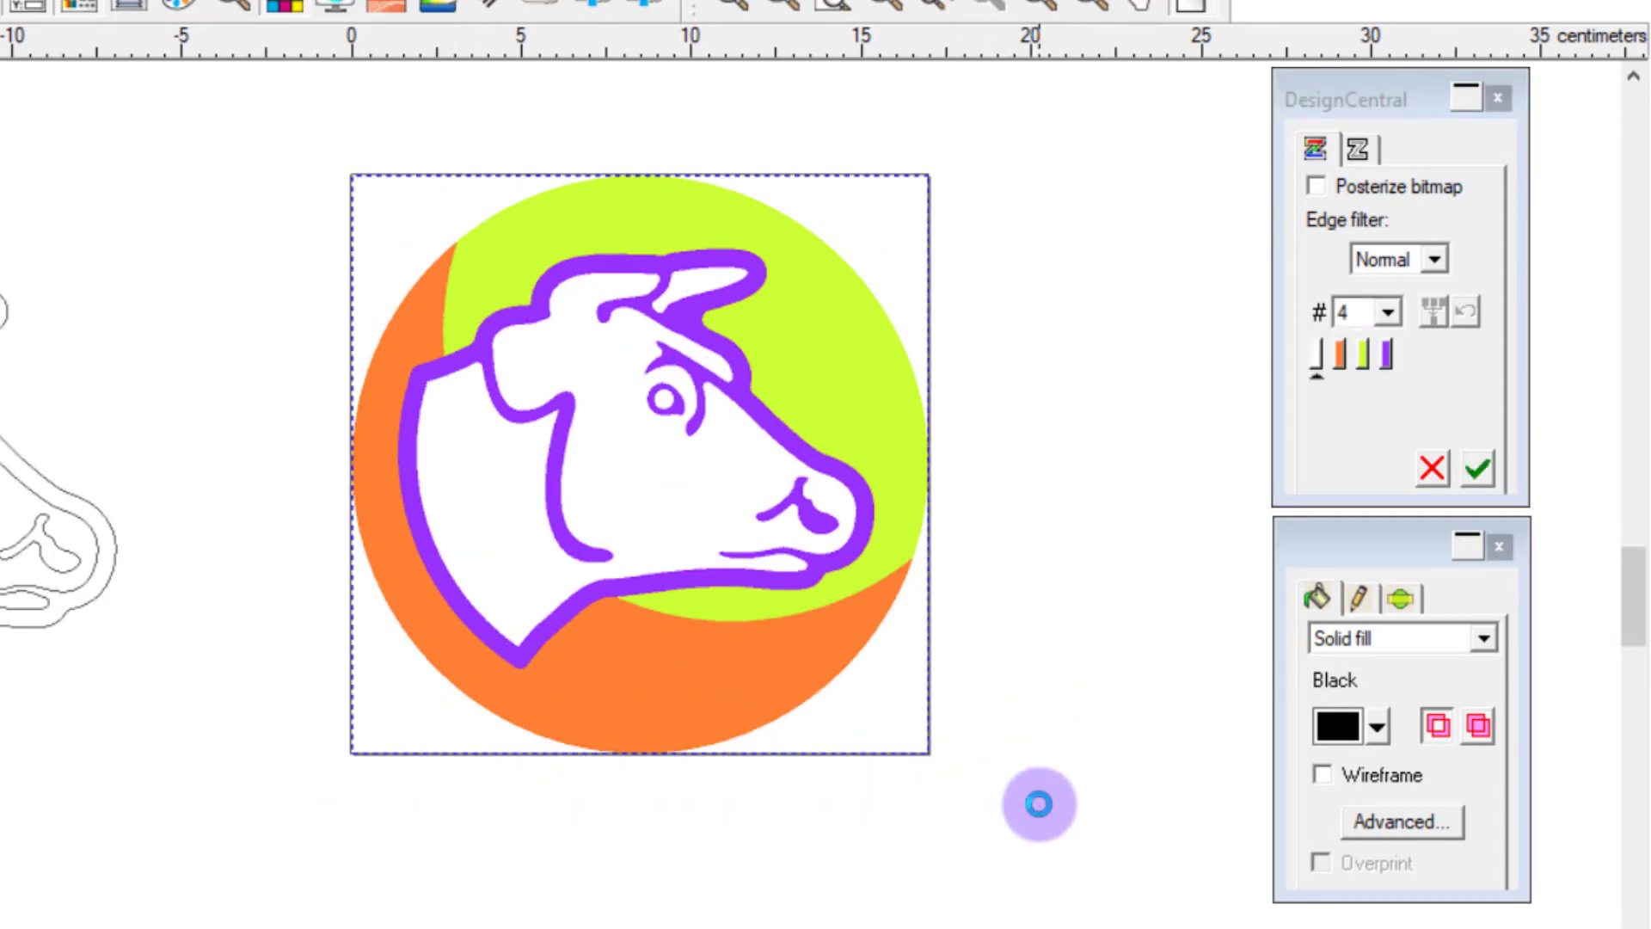
Change the purple outline swatch to blue, then toggle orange and green to check them.
double_click(1387, 355)
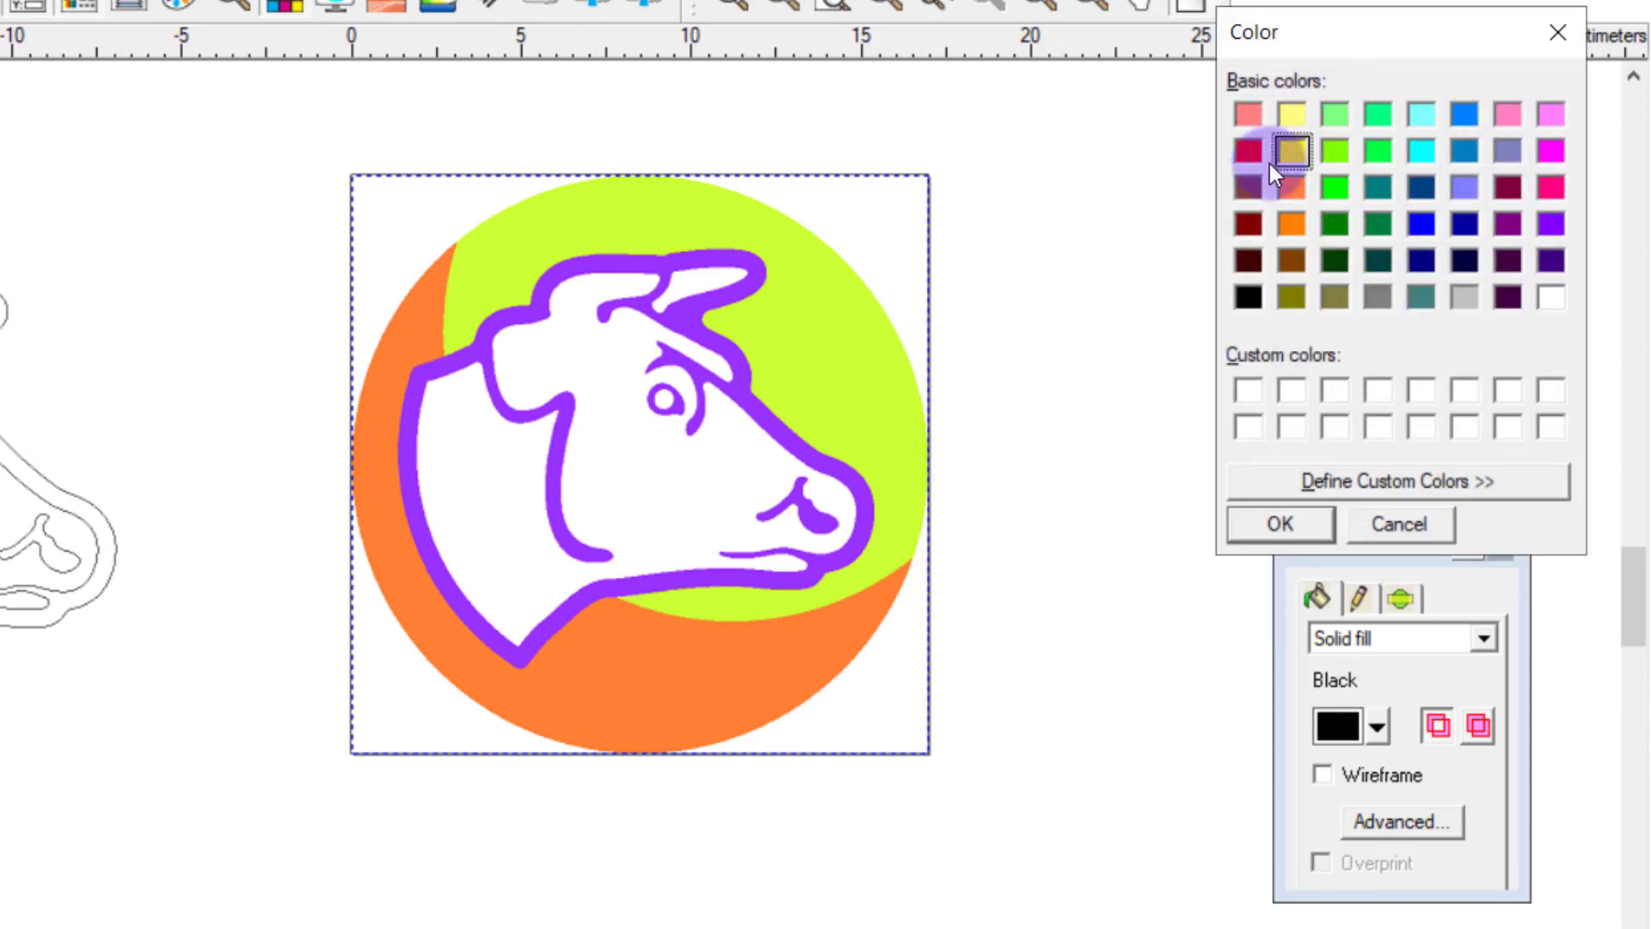
click(1423, 225)
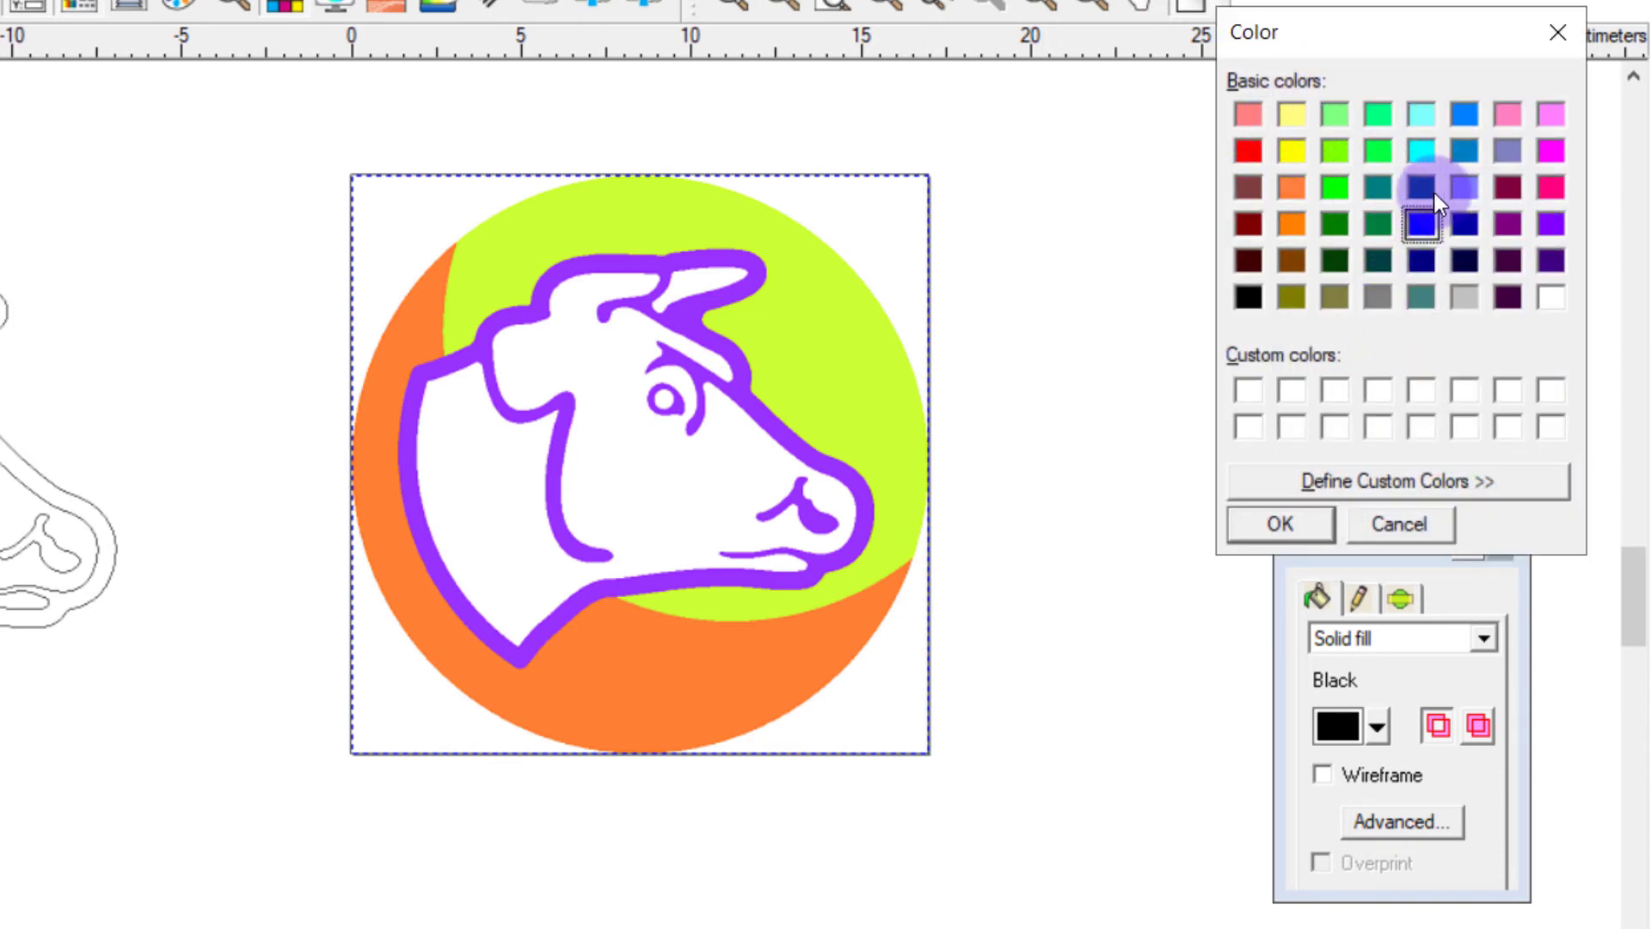
click(1282, 523)
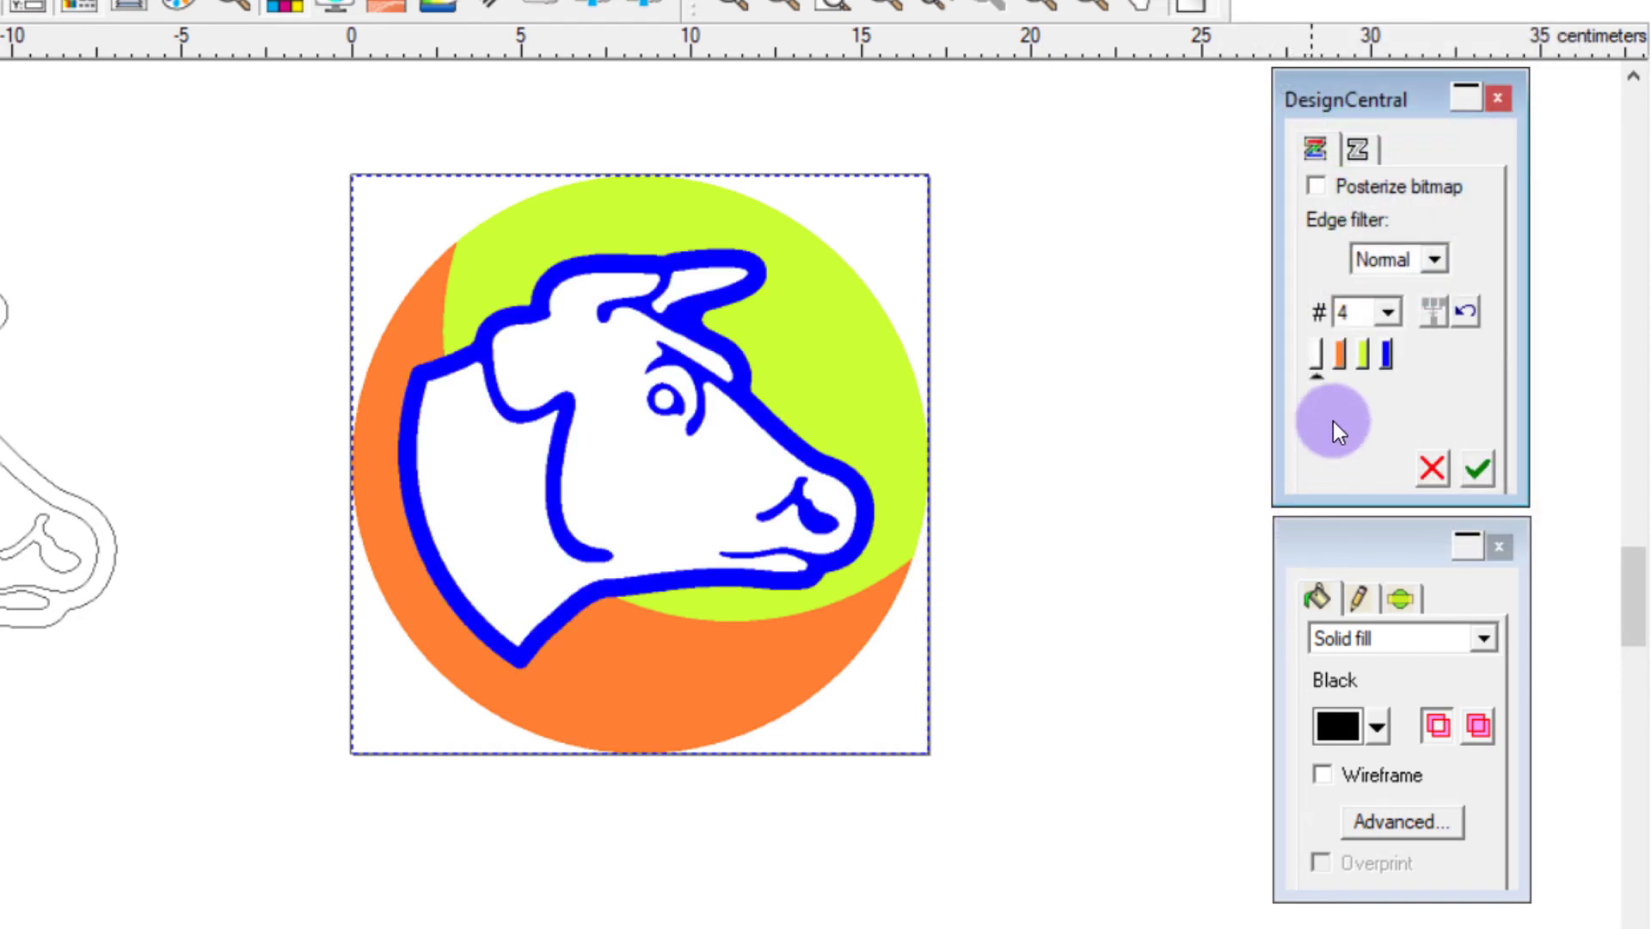
click(1338, 364)
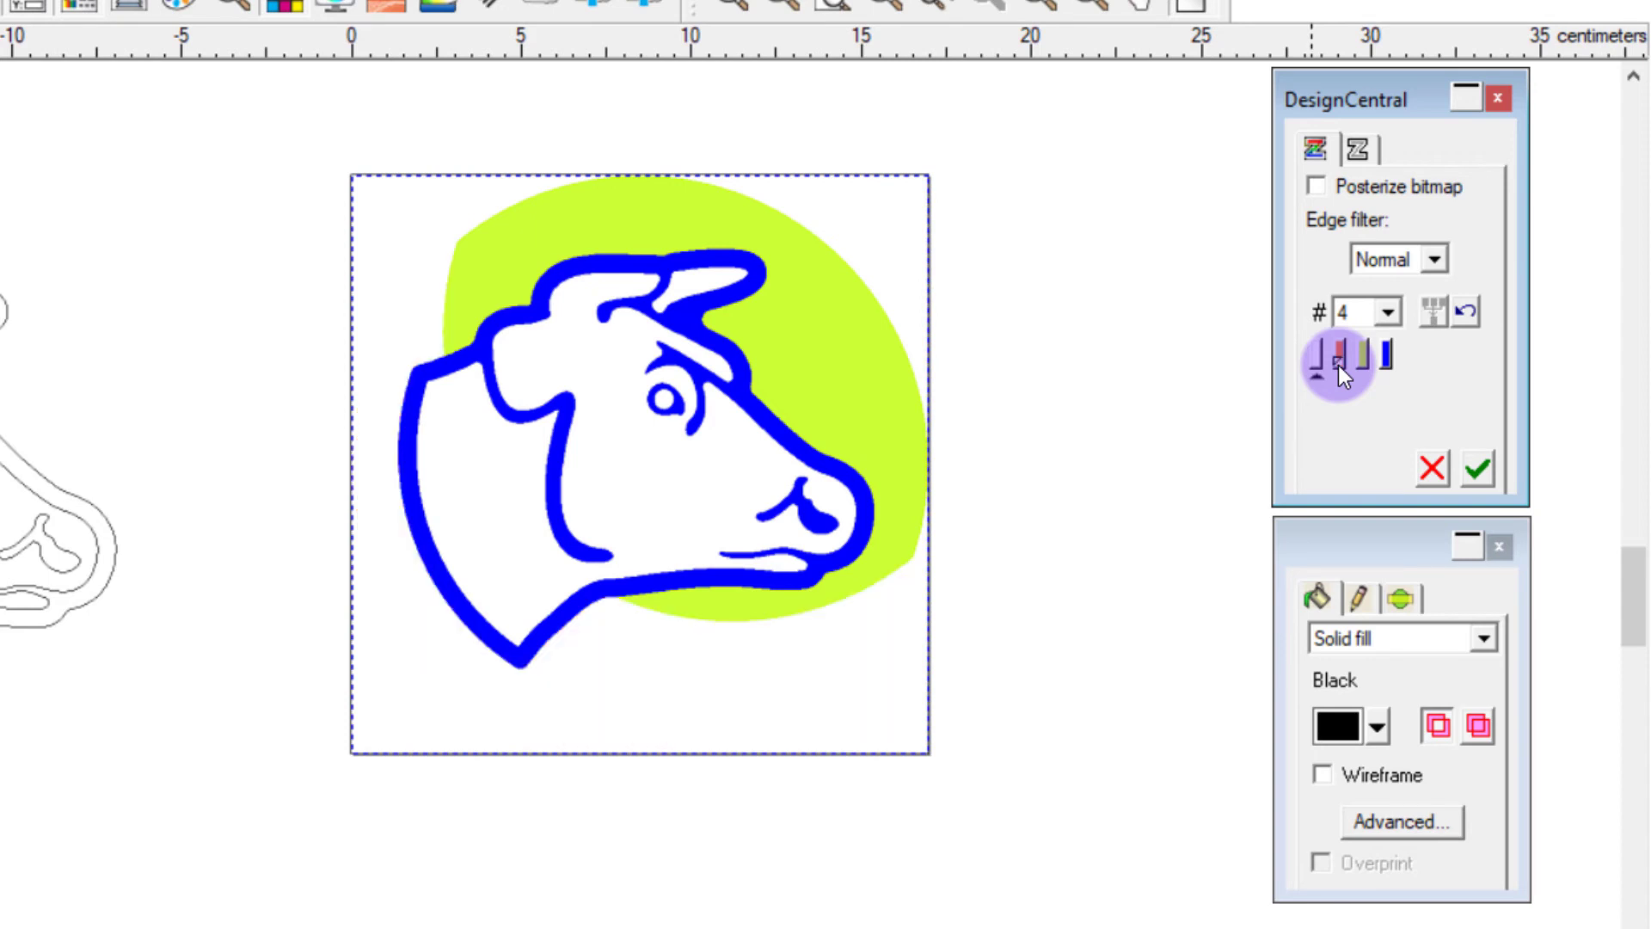
click(1339, 365)
click(1365, 362)
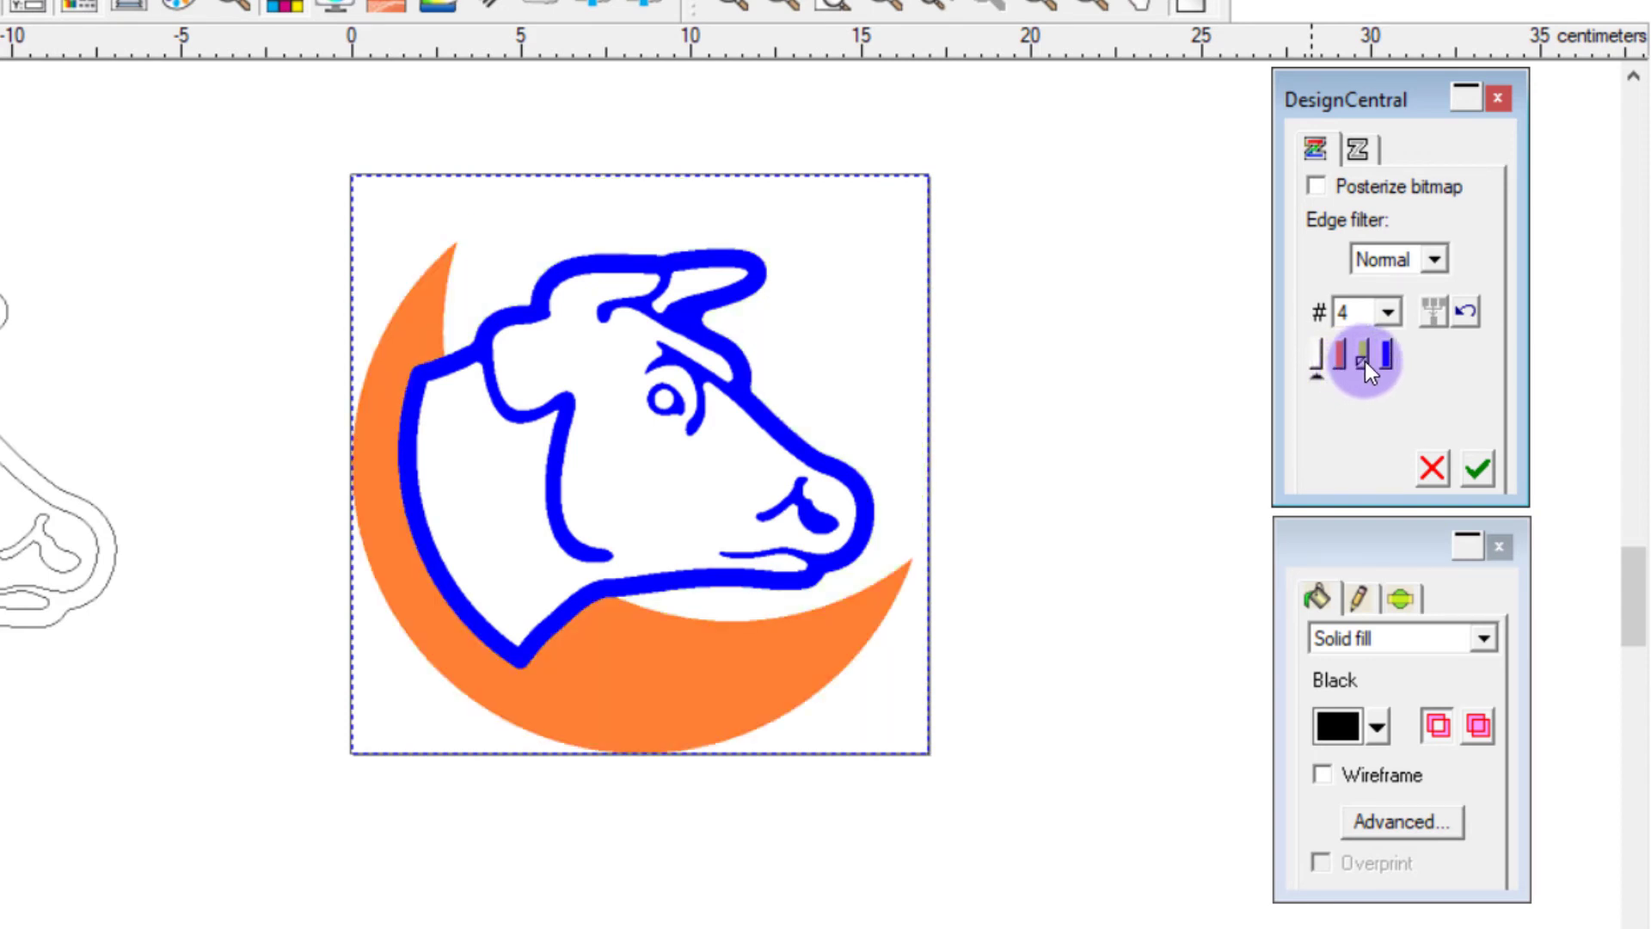
click(1365, 361)
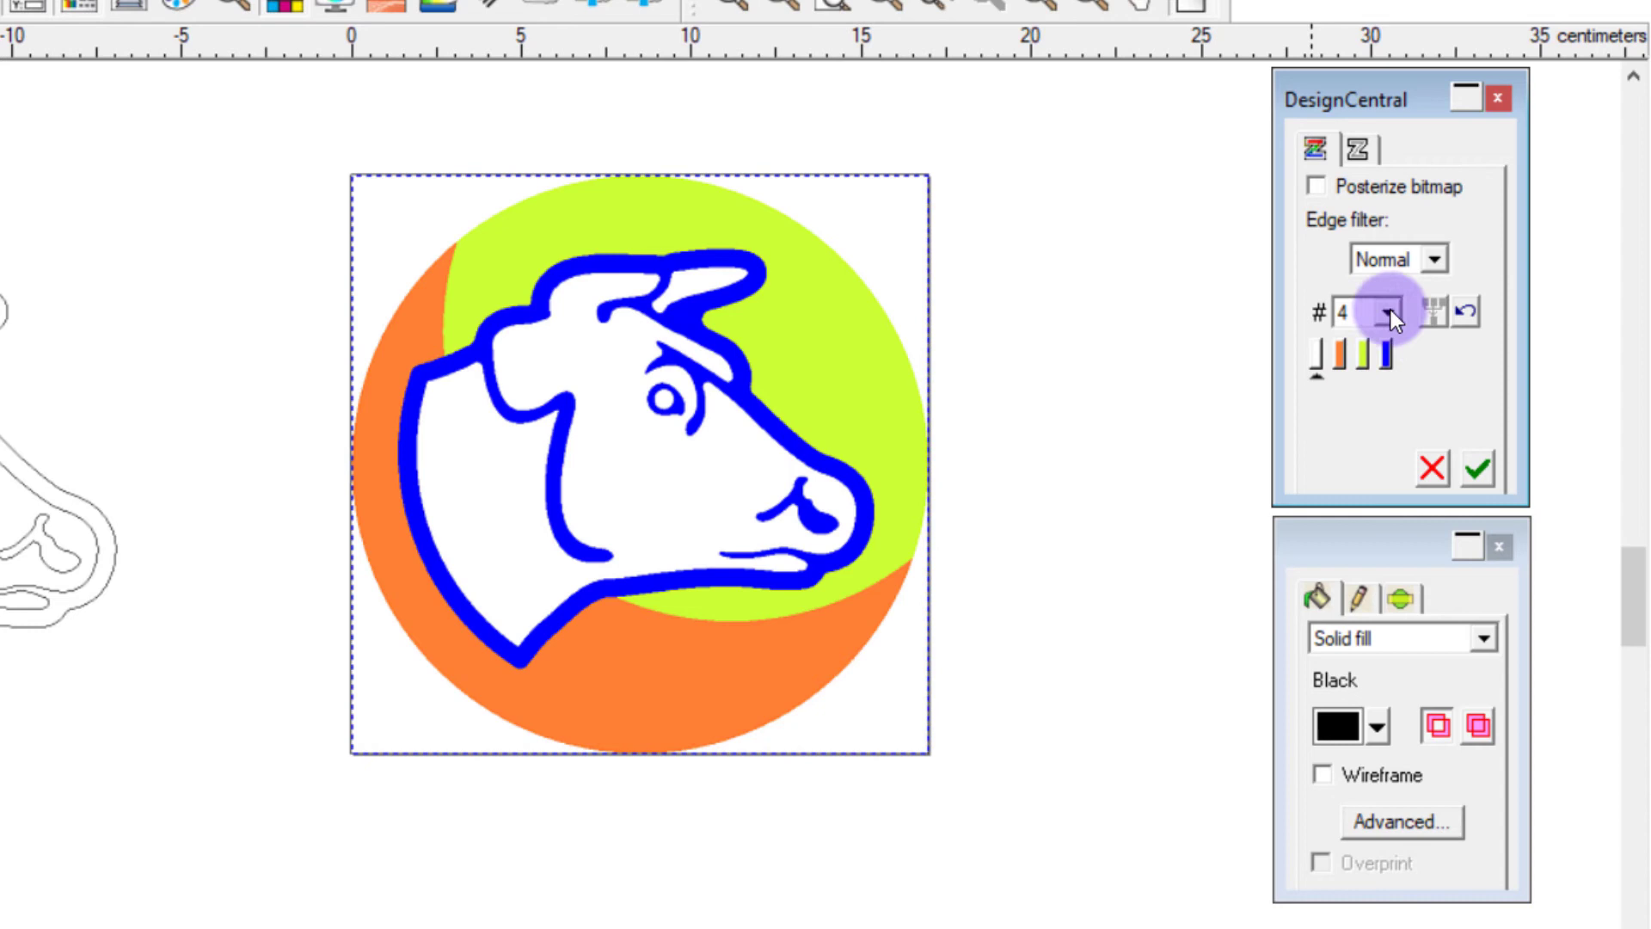
Apply the 4-colour trace, then drag the white corner pieces and traced cow group left.
click(1481, 471)
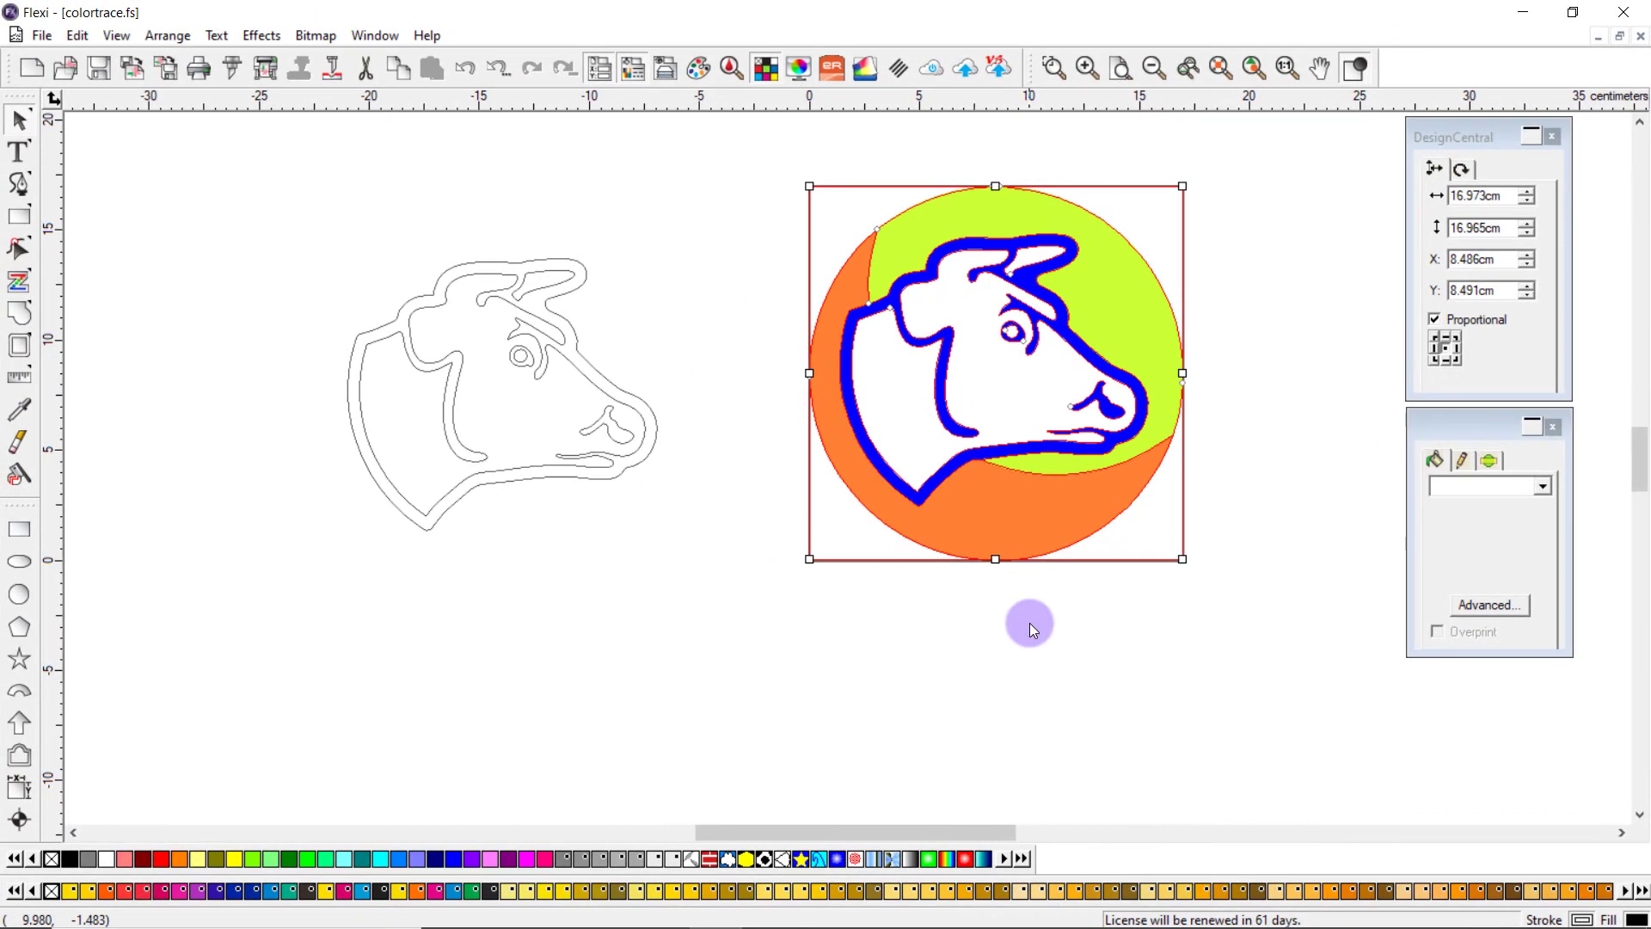
click(622, 889)
click(829, 519)
drag(829, 519, 657, 623)
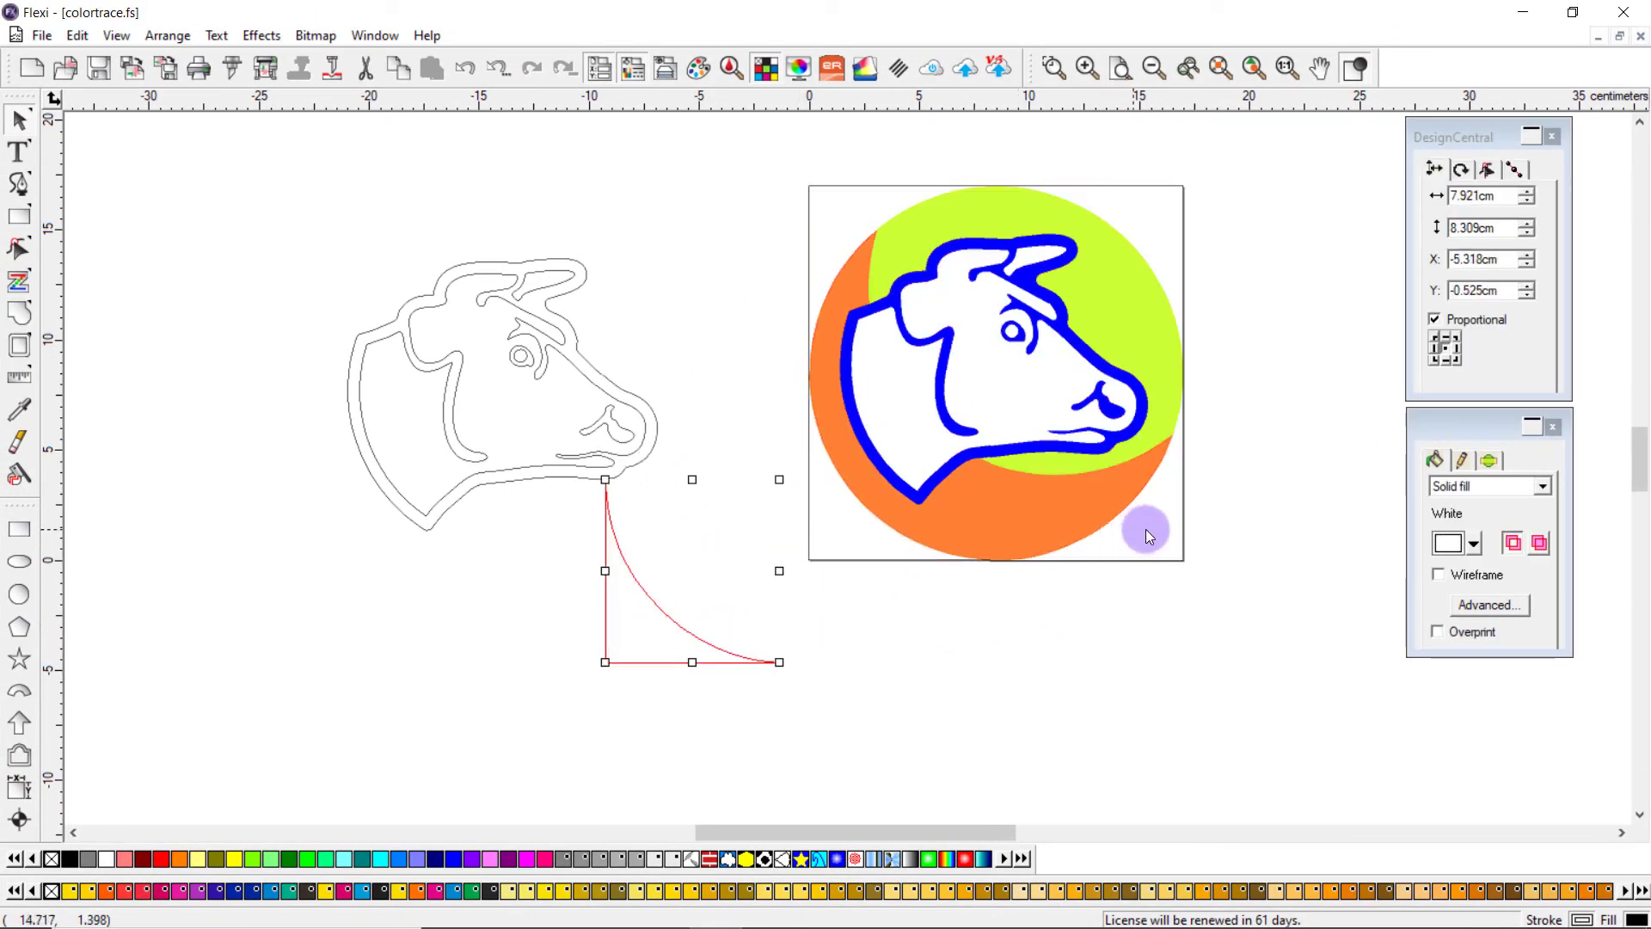
mouse_move(1146, 528)
mouse_down()
mouse_move(657, 713)
mouse_move(463, 672)
mouse_up()
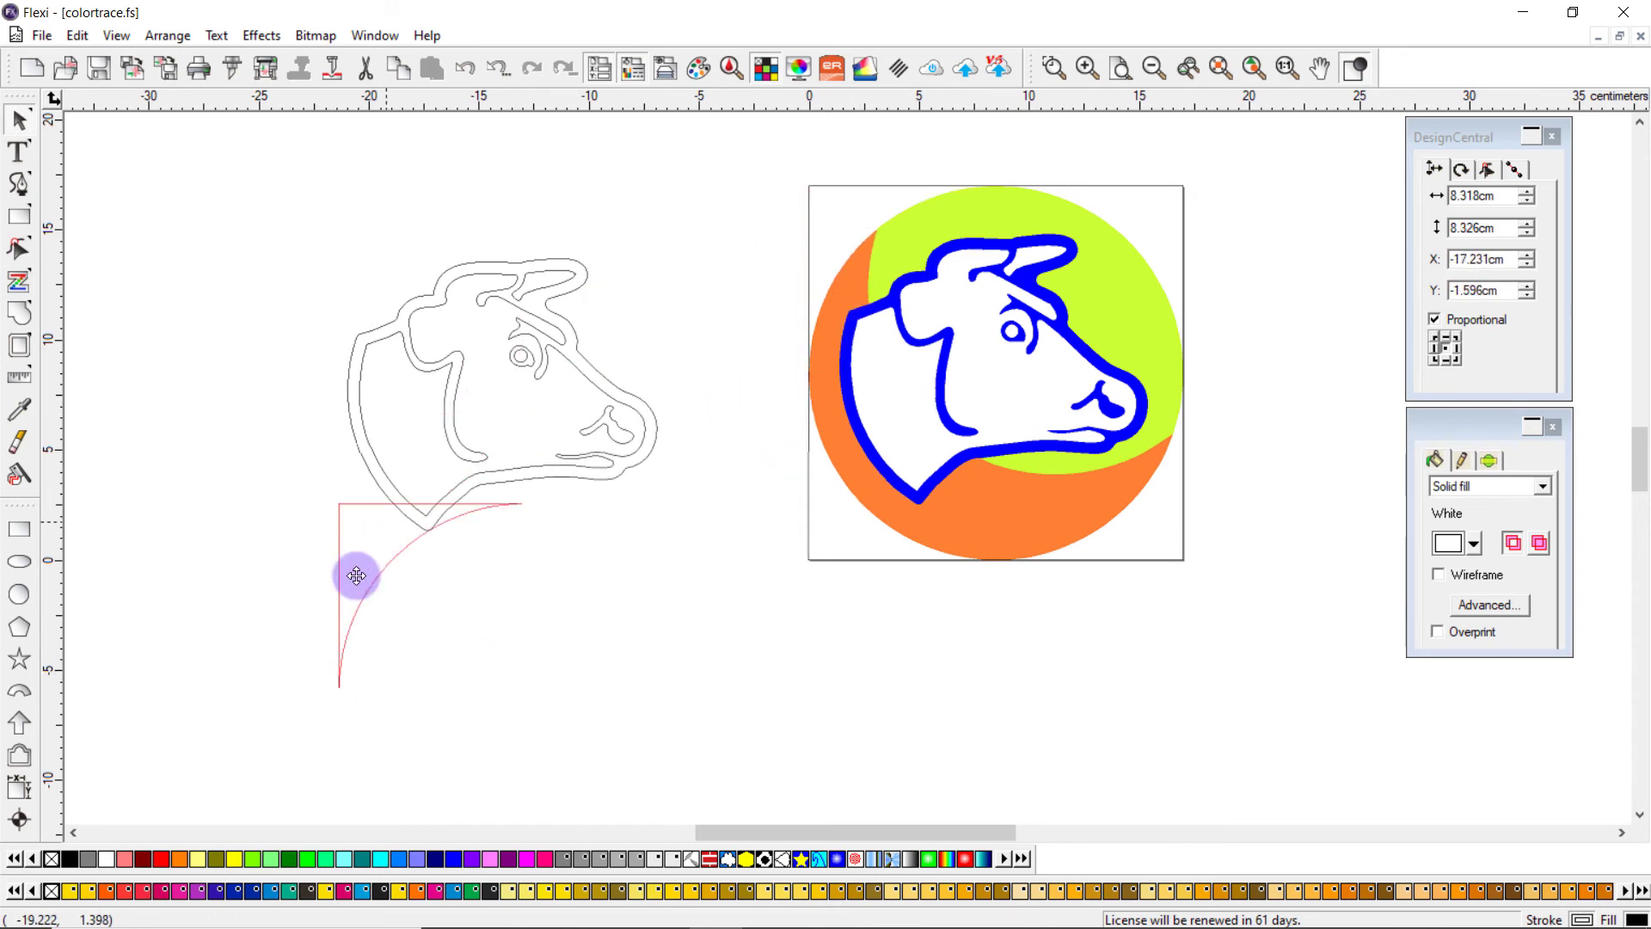
drag(358, 578, 319, 681)
drag(412, 616, 565, 571)
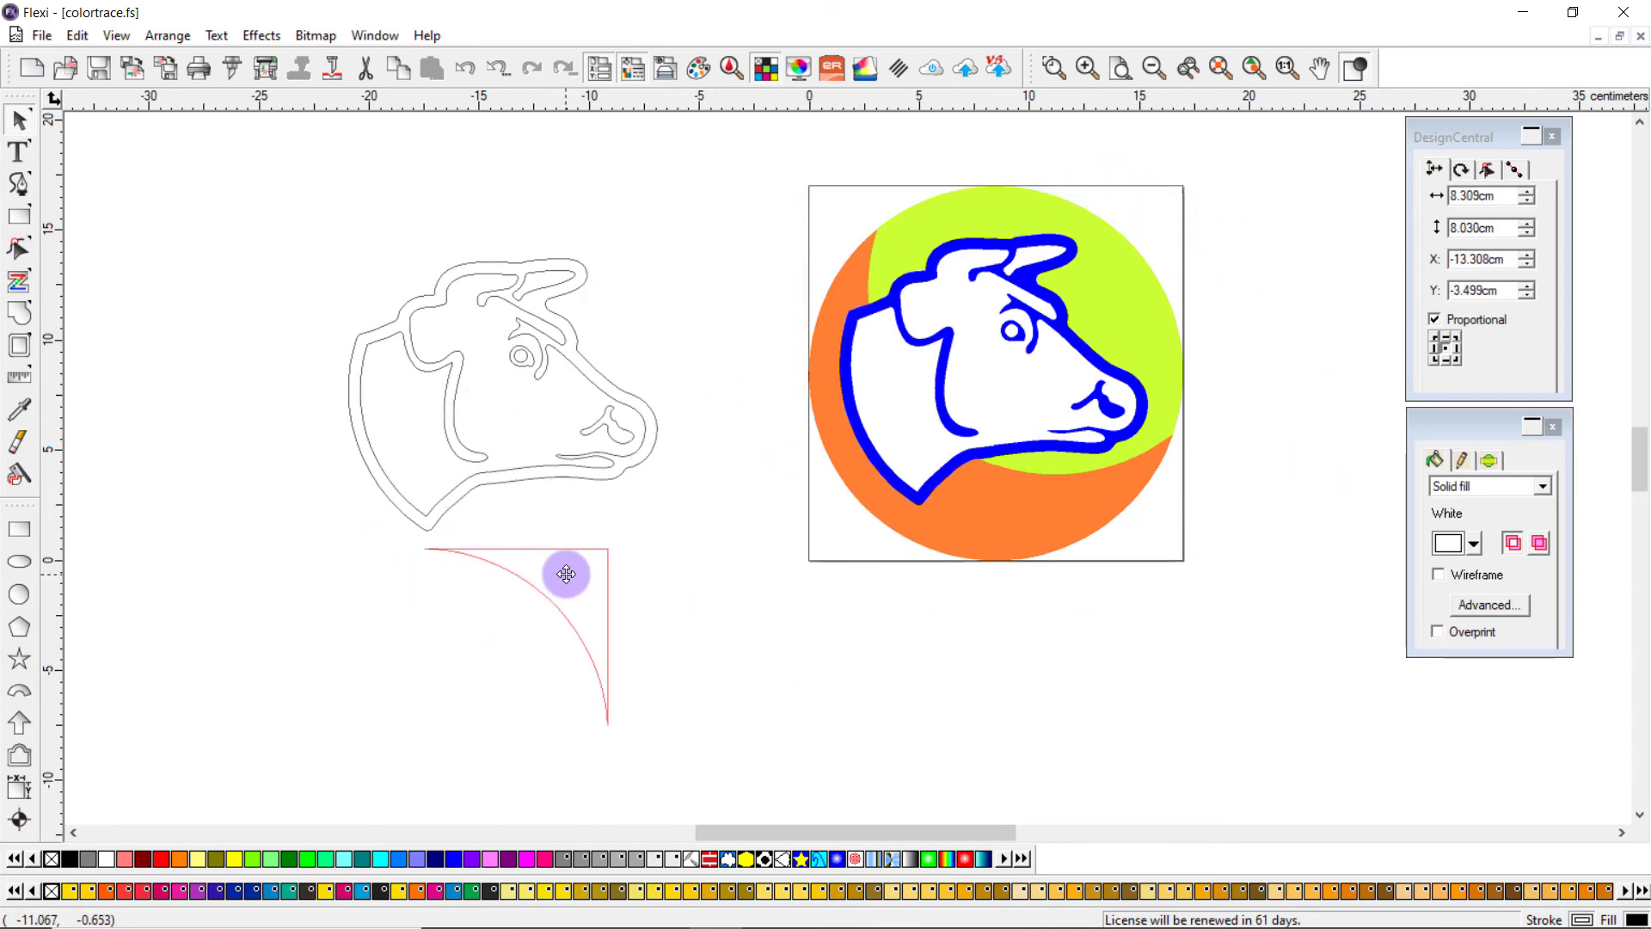
mouse_move(847, 548)
mouse_down()
mouse_move(694, 549)
mouse_move(287, 472)
mouse_move(122, 601)
mouse_move(117, 639)
mouse_up()
Undo an accidental green-shape move and reselect the cow logo bitmap.
drag(778, 174, 1246, 560)
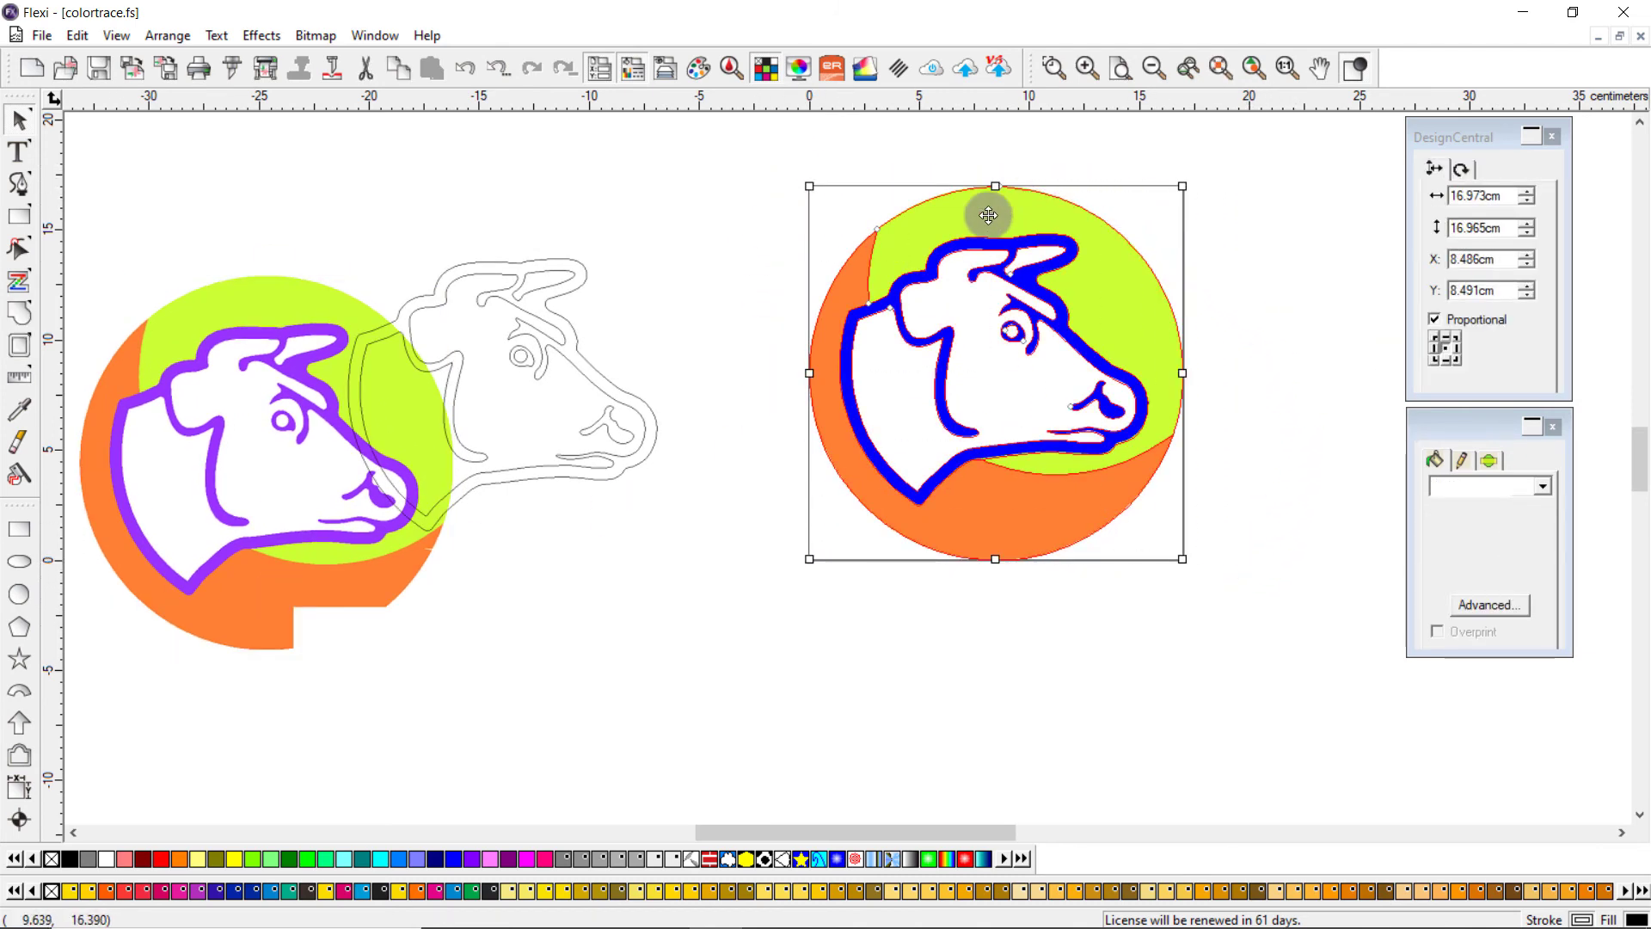
click(1221, 306)
drag(1144, 297, 1223, 246)
key(ctrl+z)
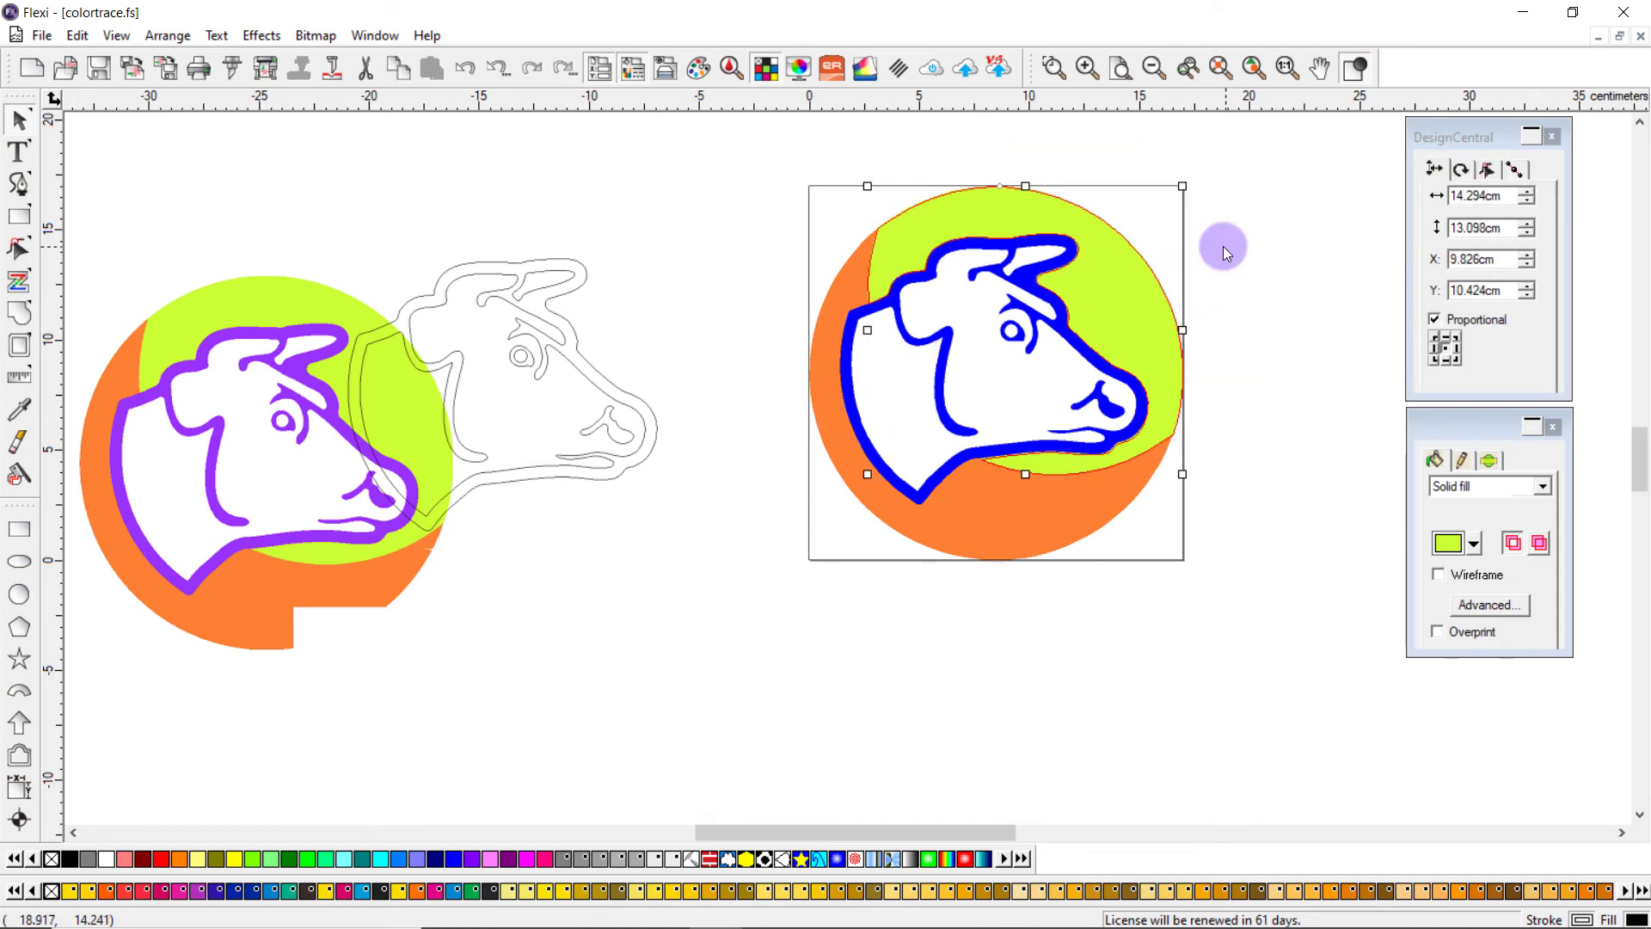
click(1308, 252)
drag(774, 156, 1301, 573)
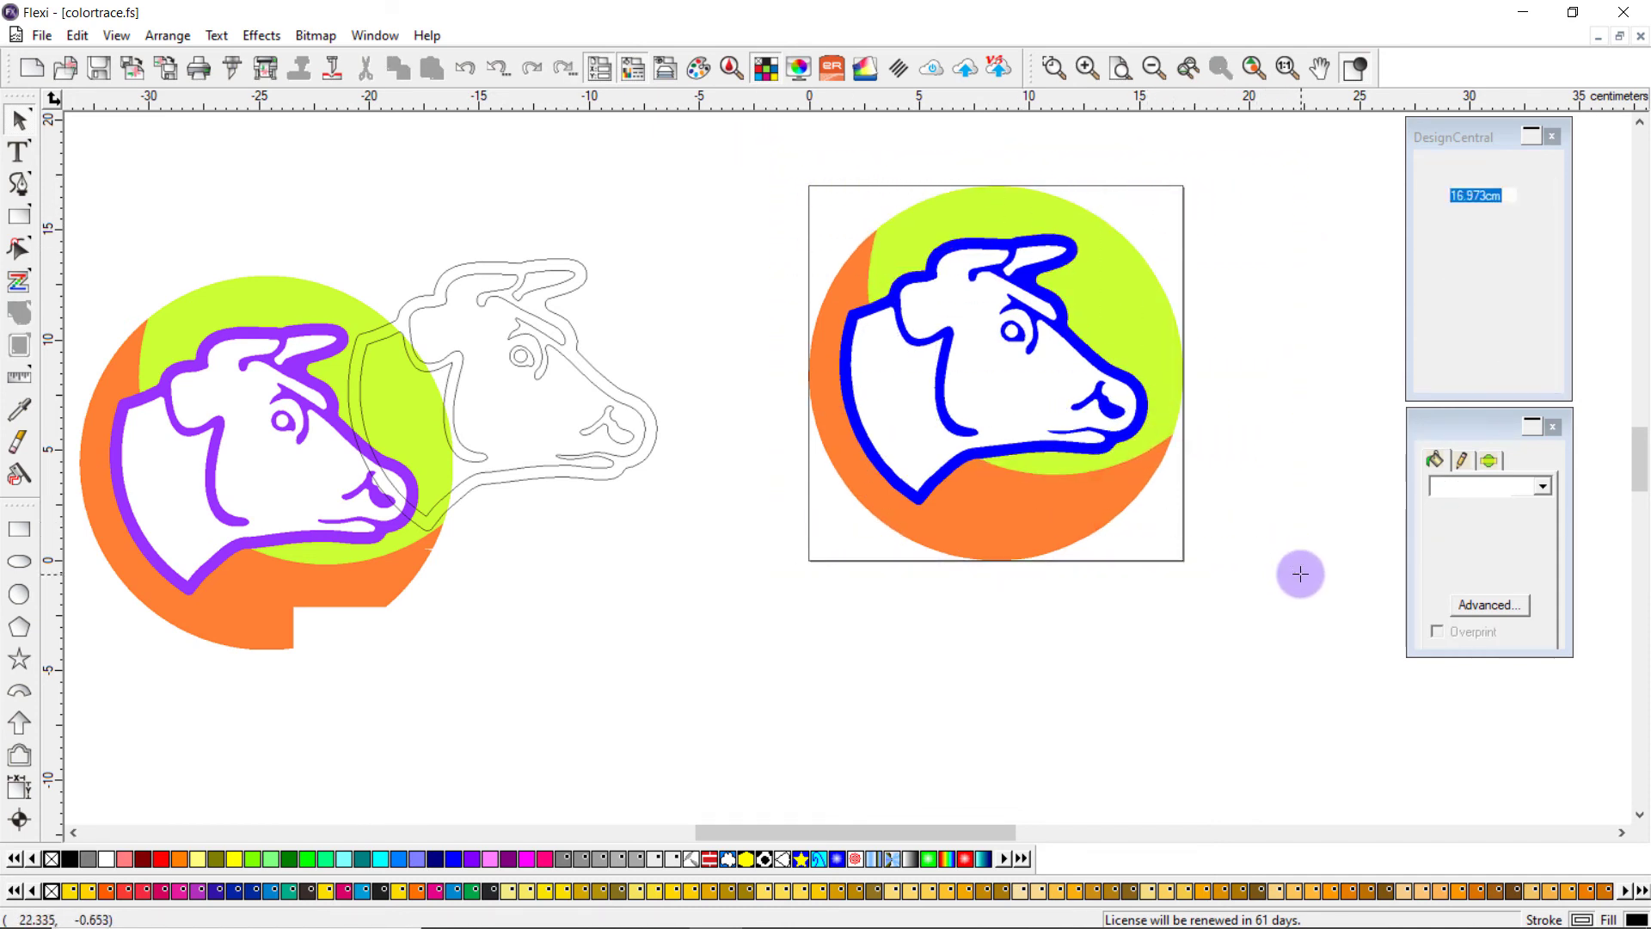
Limit the Cut/Plot job to the selected cow (17.481 × 17.473 cm) and zoom the preview.
click(229, 68)
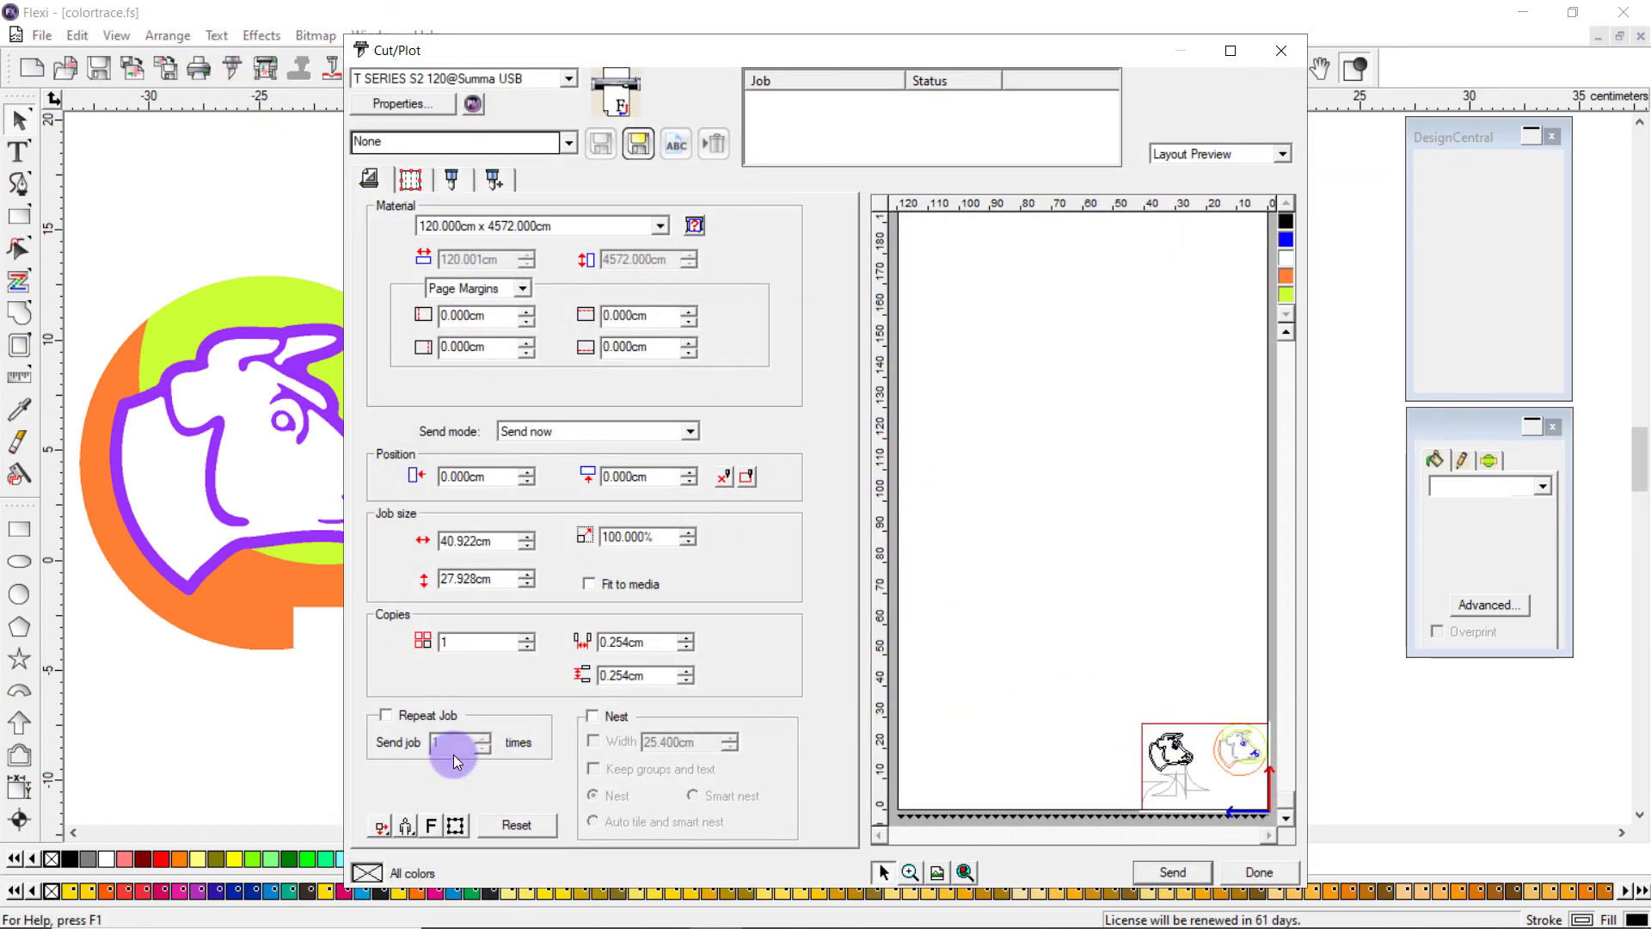
click(455, 825)
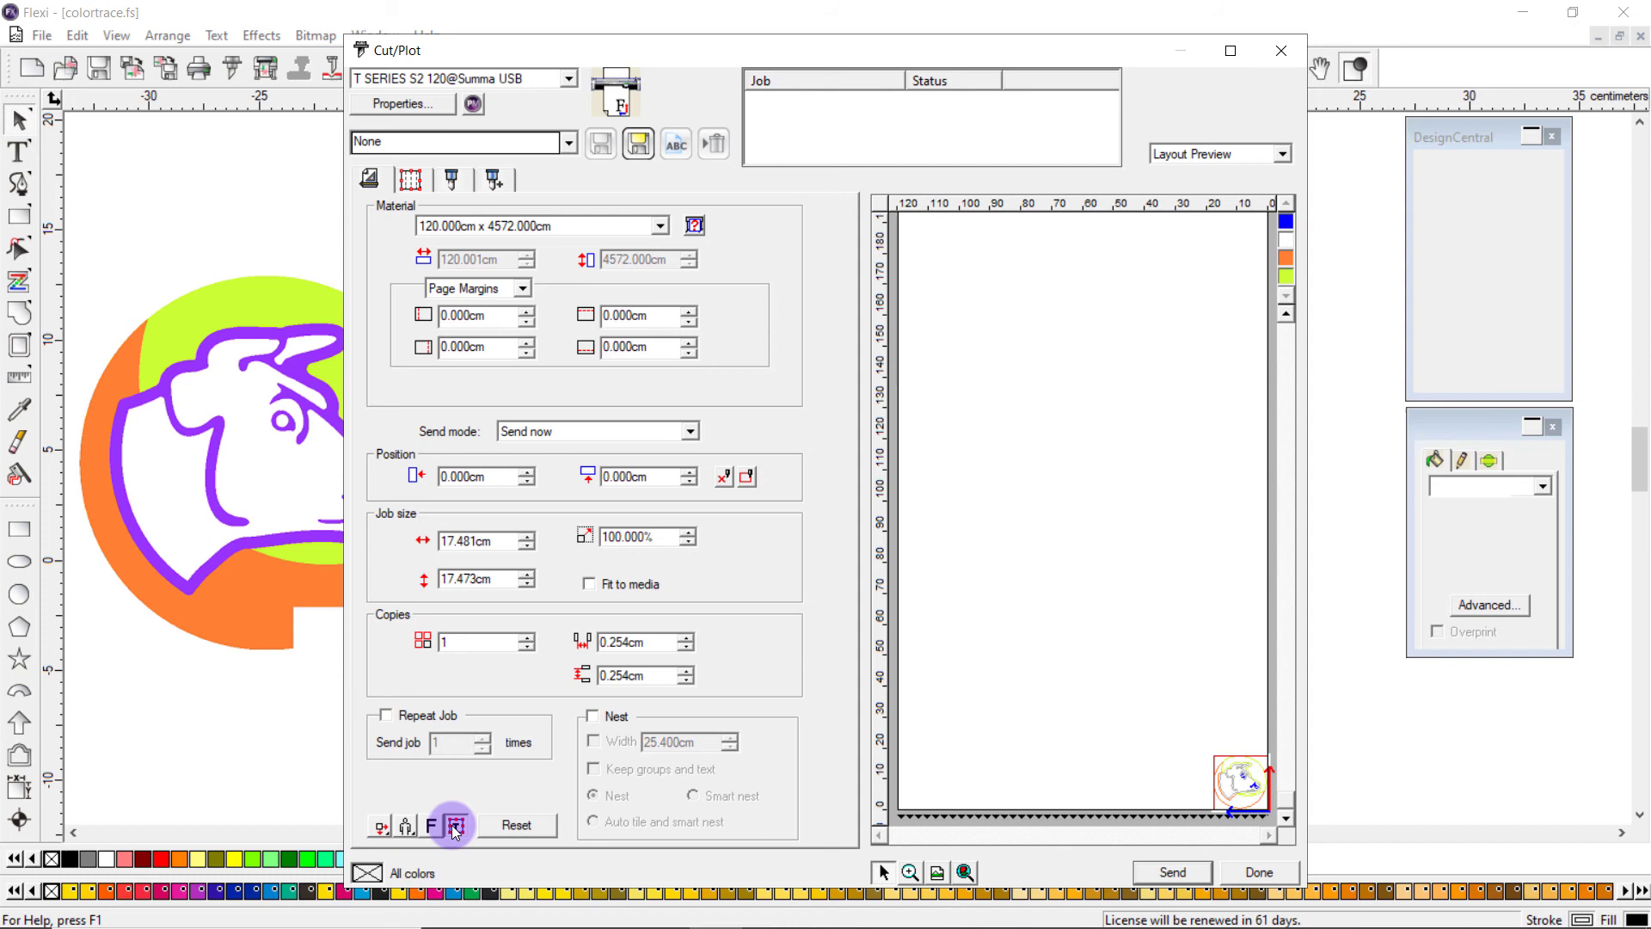
click(911, 872)
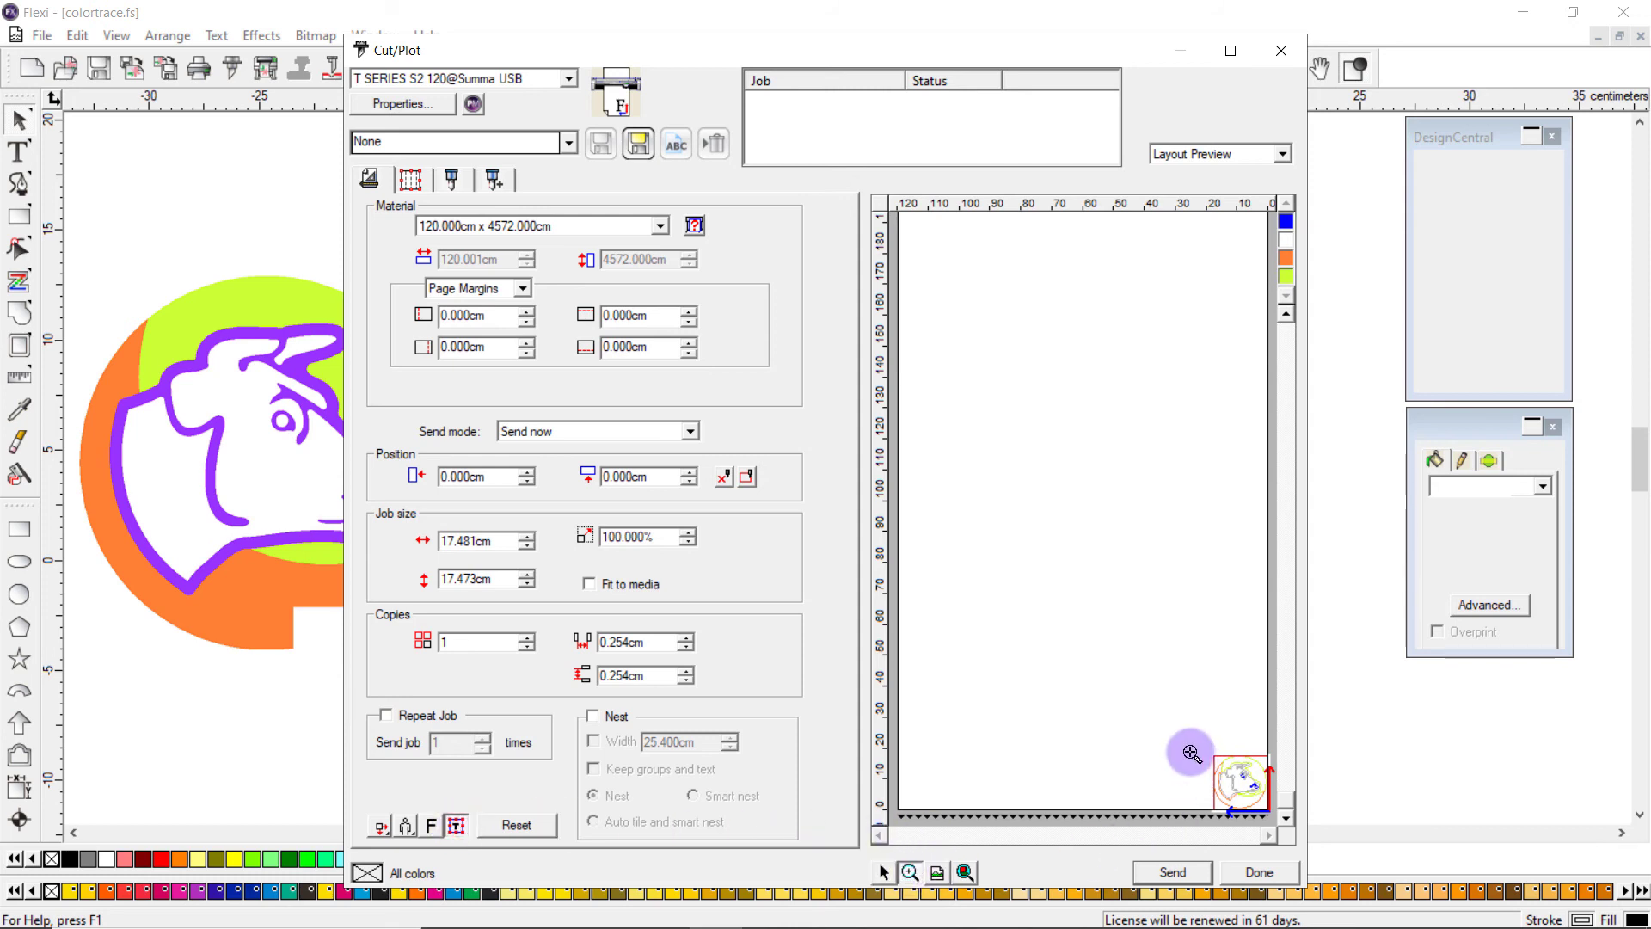
drag(1193, 754, 1294, 831)
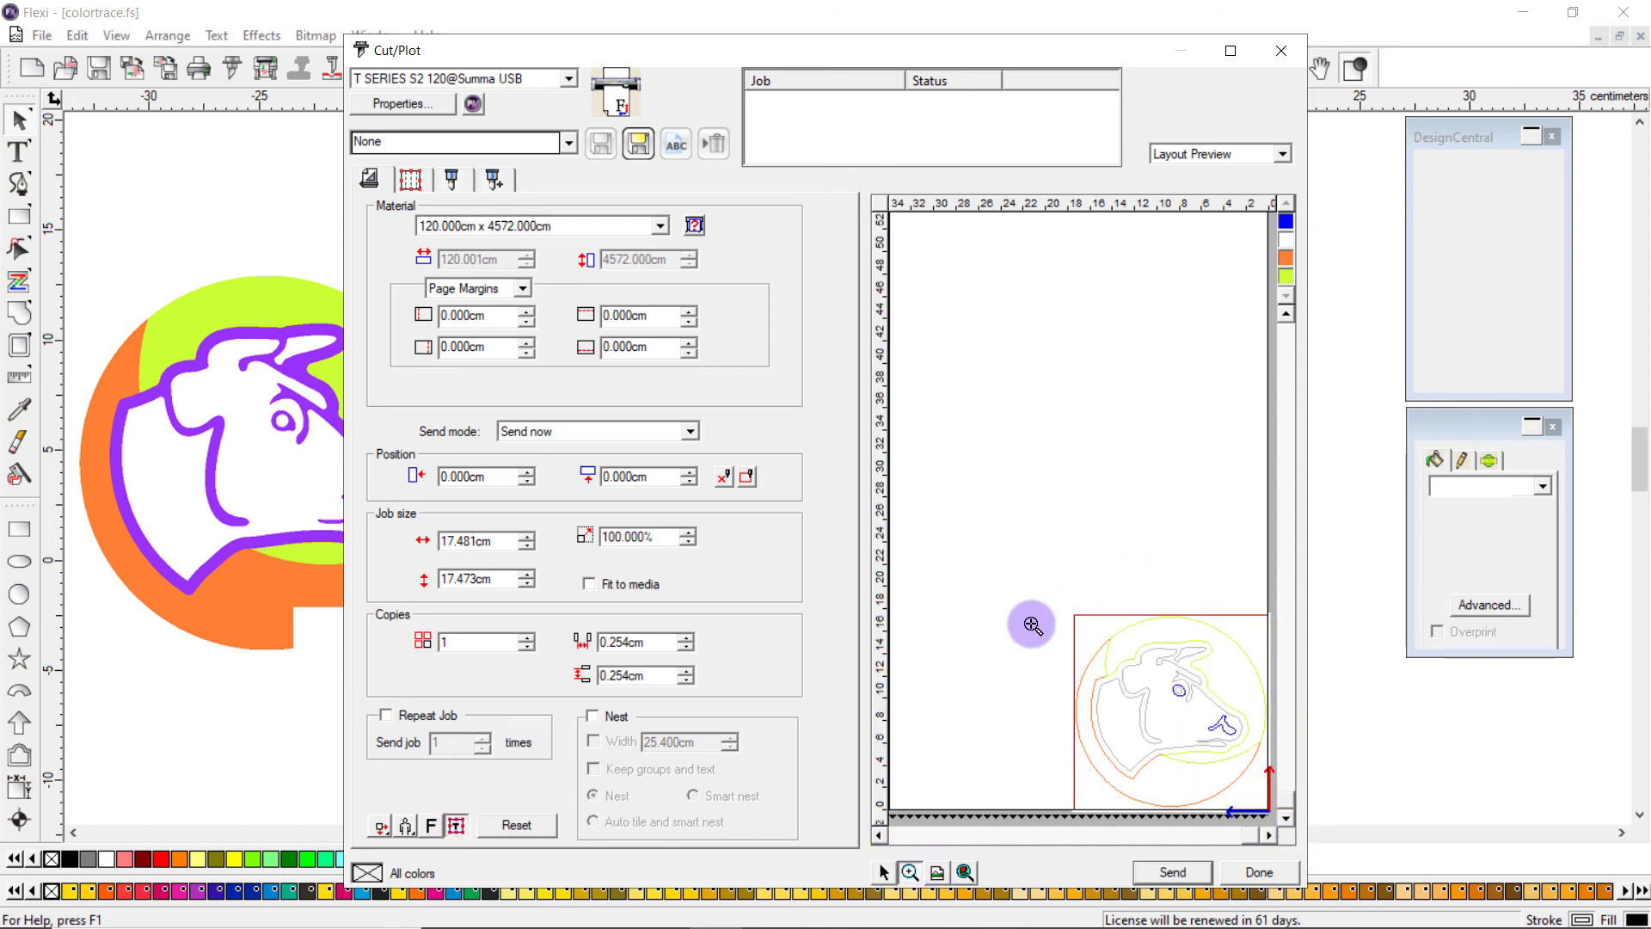